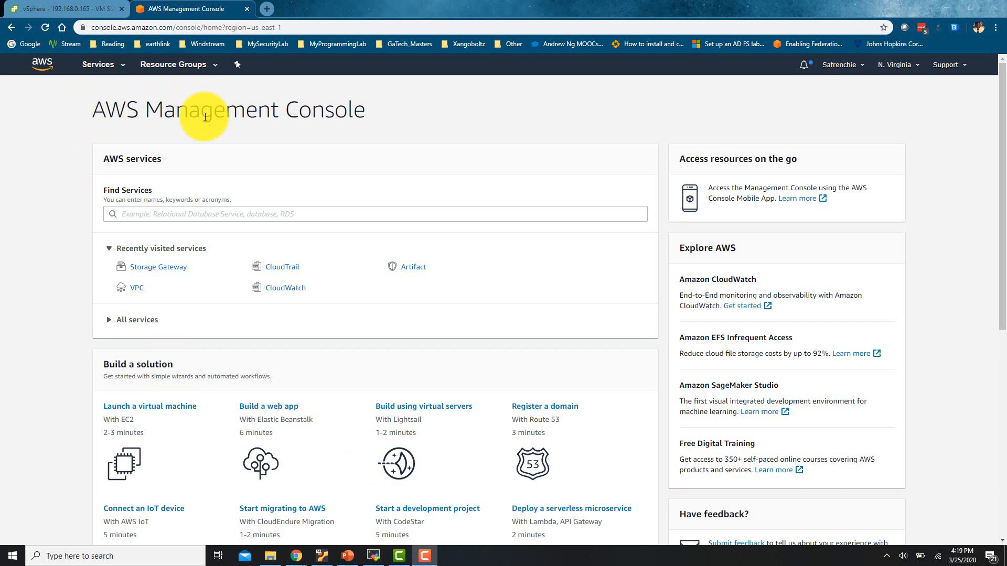
Open the Storage Gateway service from the AWS services list
click(149, 125)
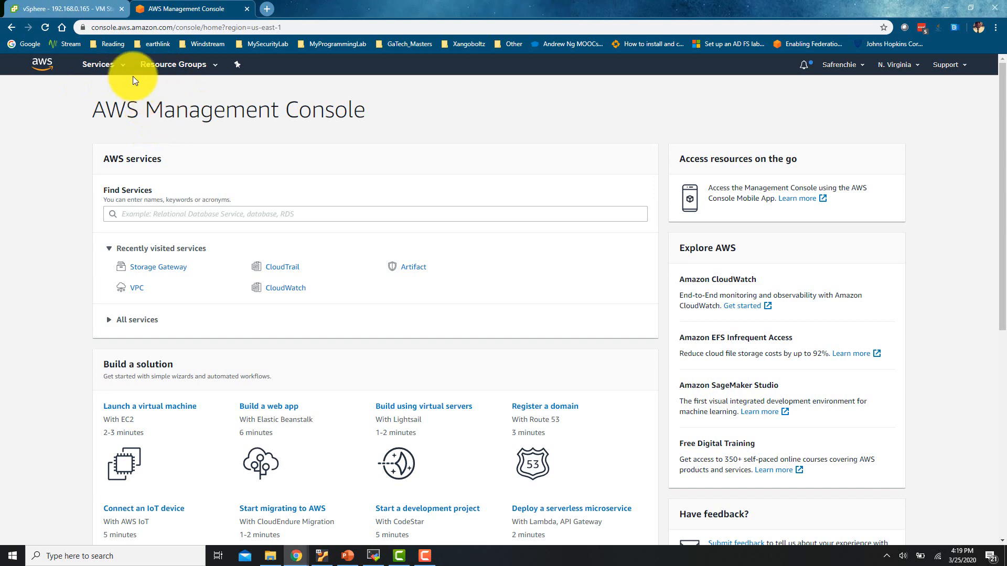
click(97, 64)
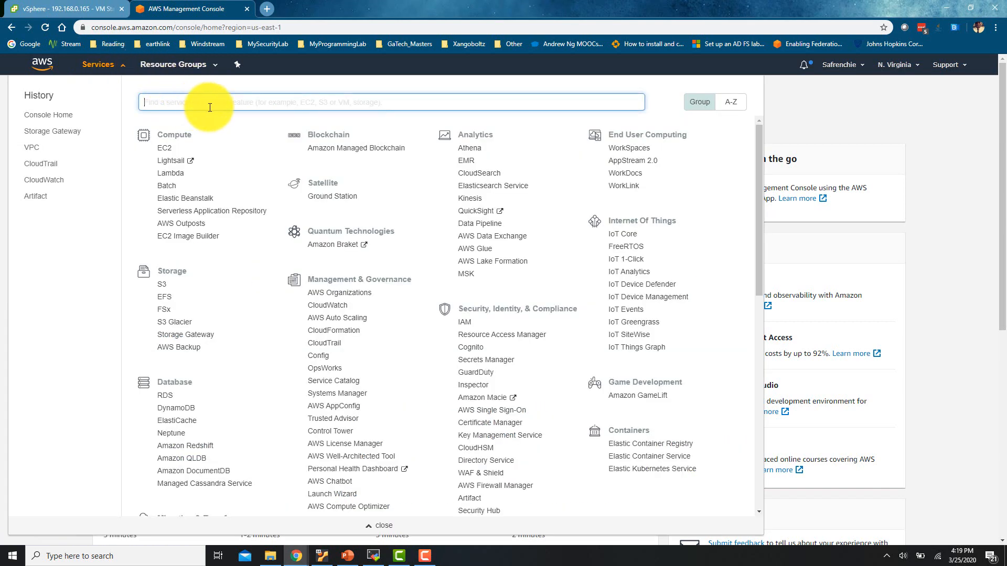
text(storage gate)
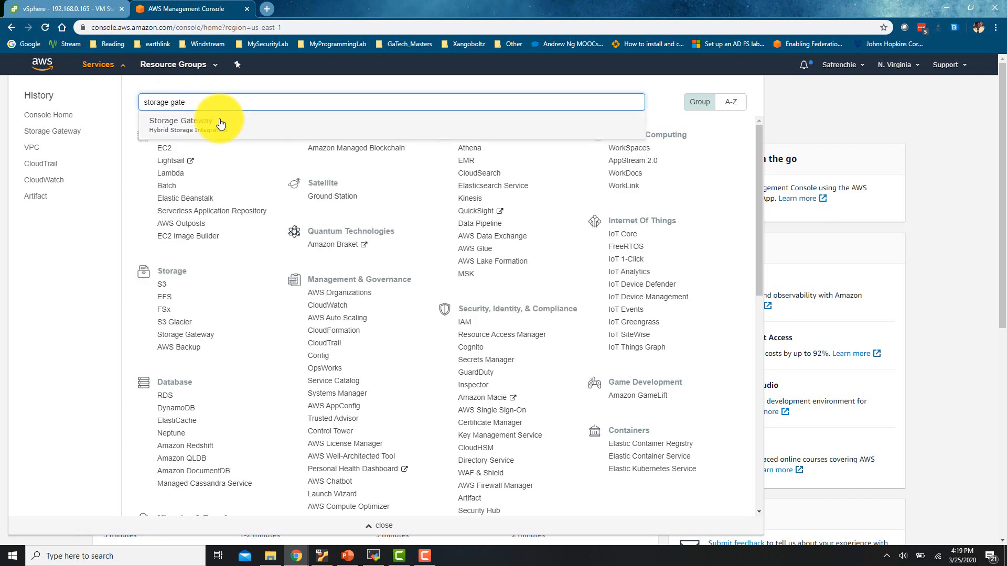
click(220, 125)
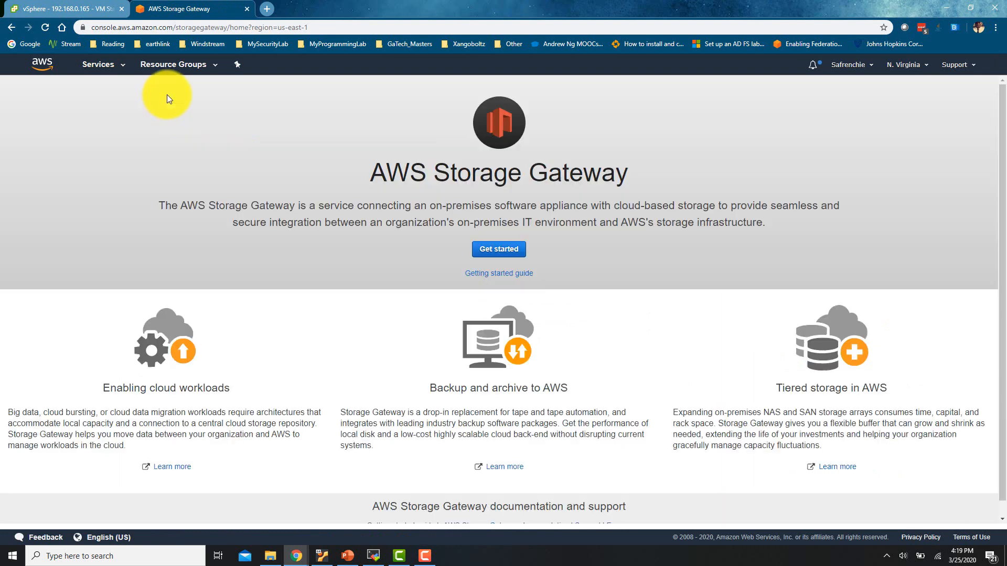
Create a File gateway on VMware ESXi, download its VM image, and continue to the service endpoint
click(496, 250)
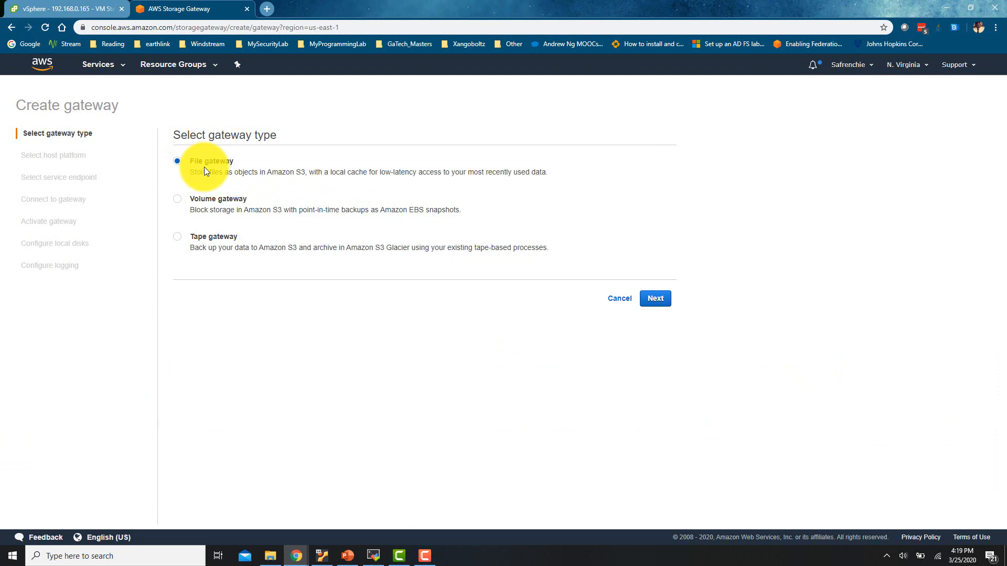
click(657, 299)
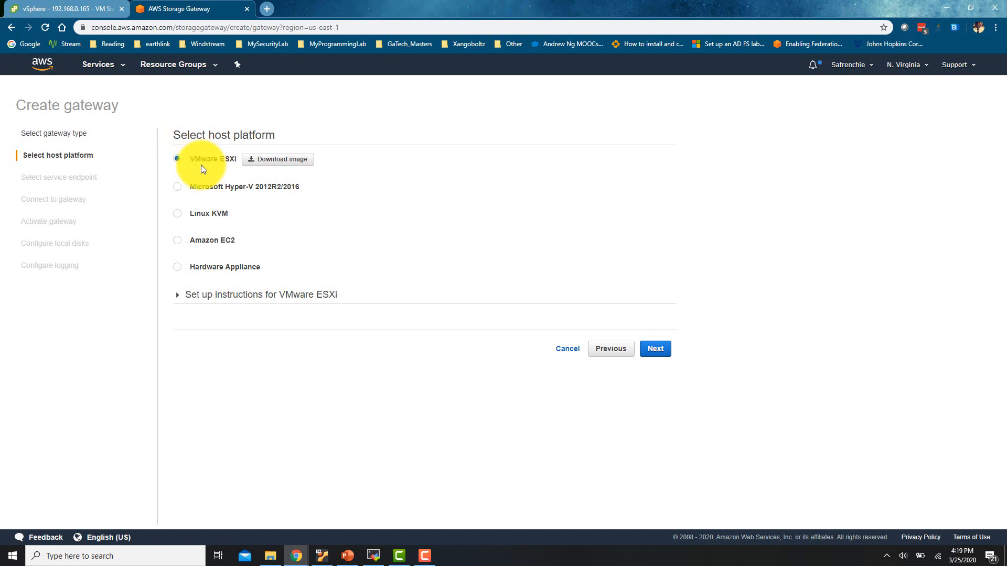
click(293, 163)
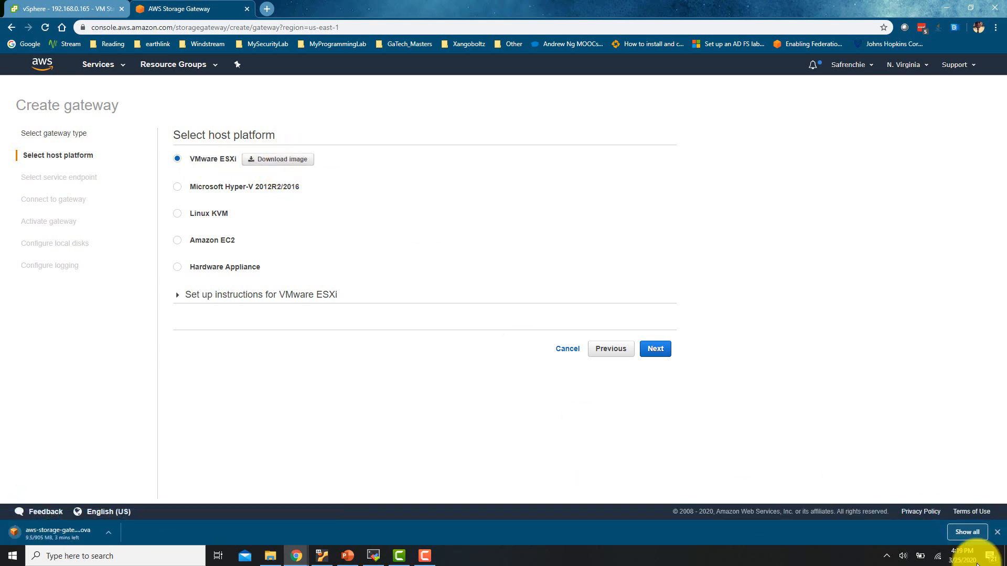
click(997, 533)
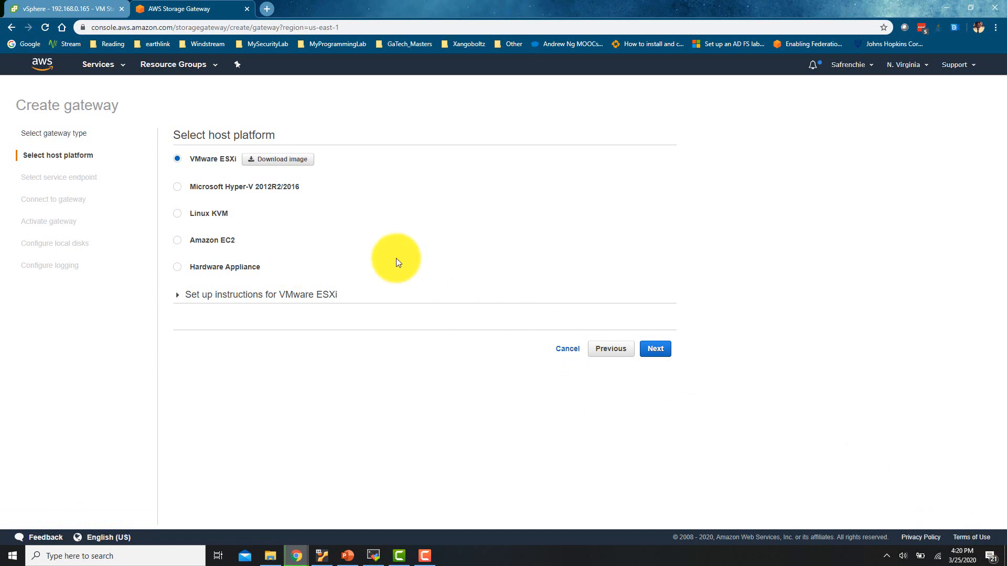
click(660, 355)
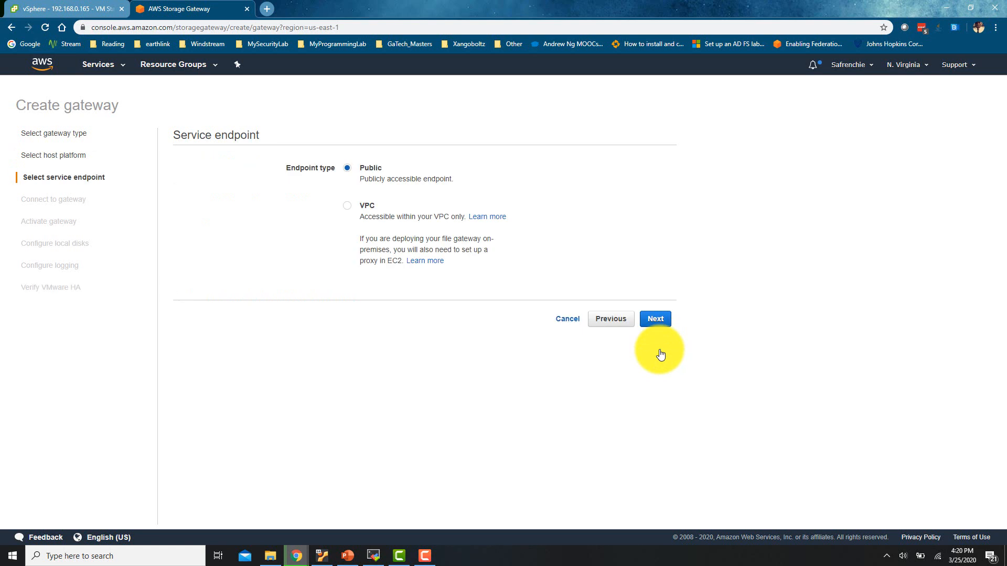
Deploy an OVF template on host 192.168.0.165 from the local aws-storage-gateway-latest.ova file
click(80, 11)
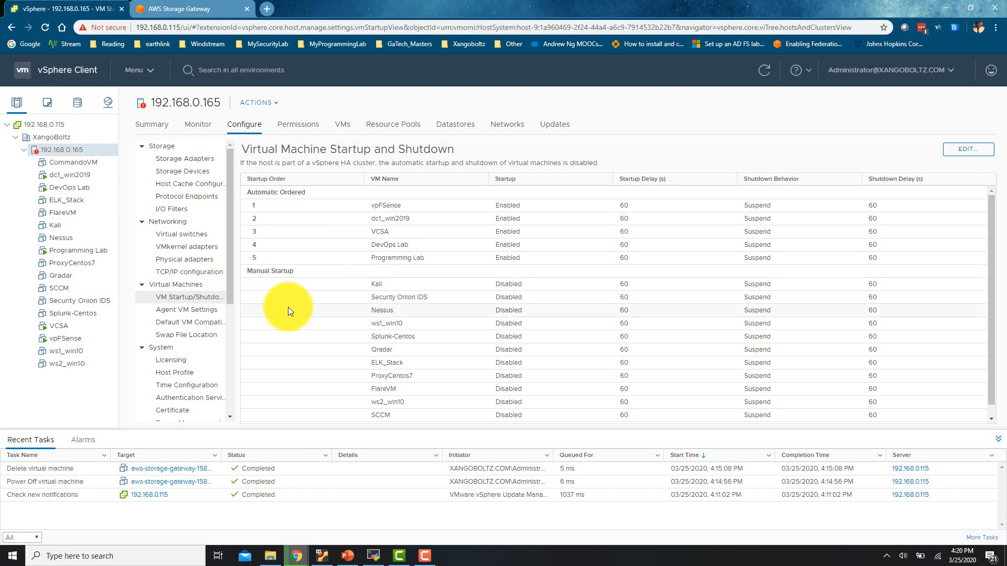
right_click(75, 151)
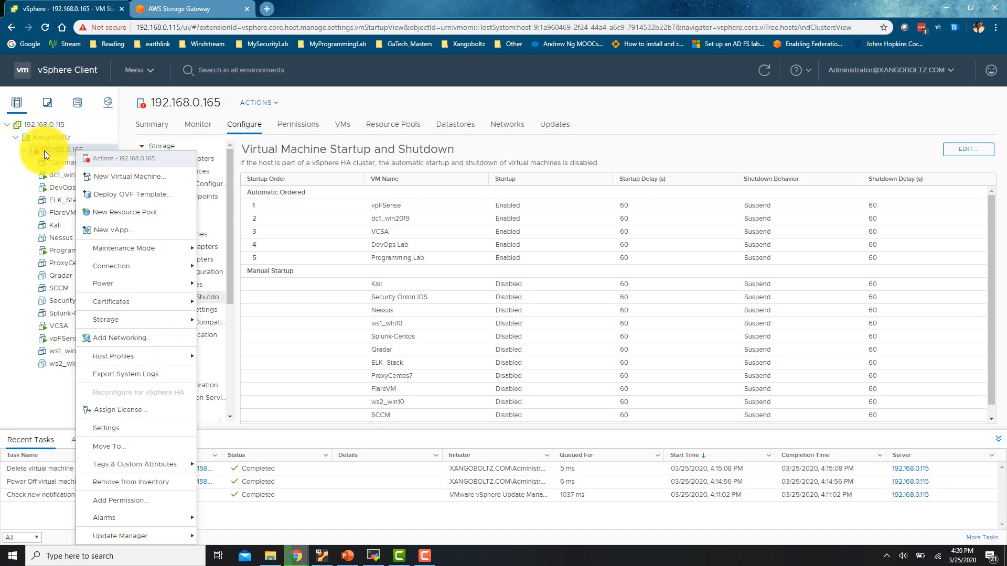
click(121, 198)
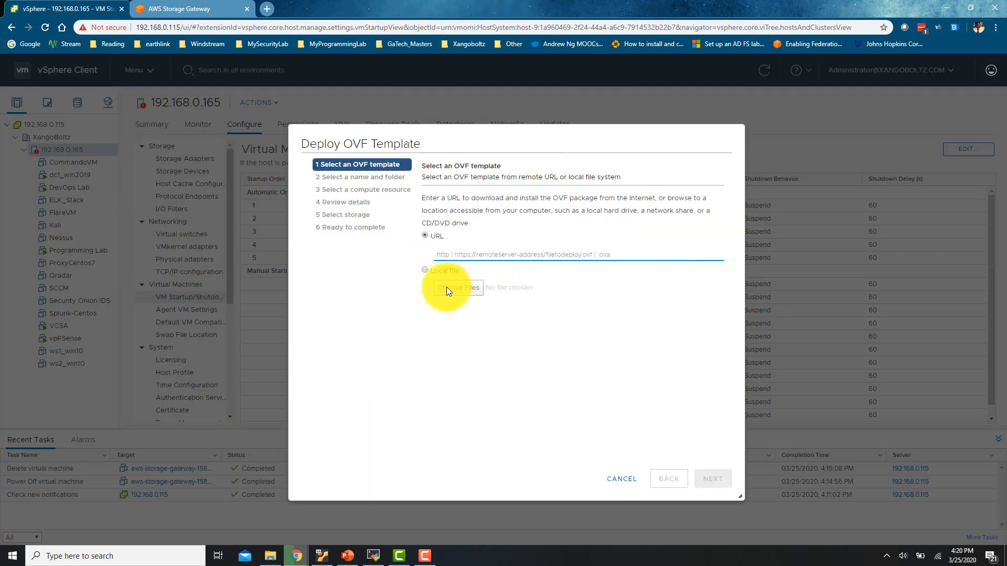
click(448, 272)
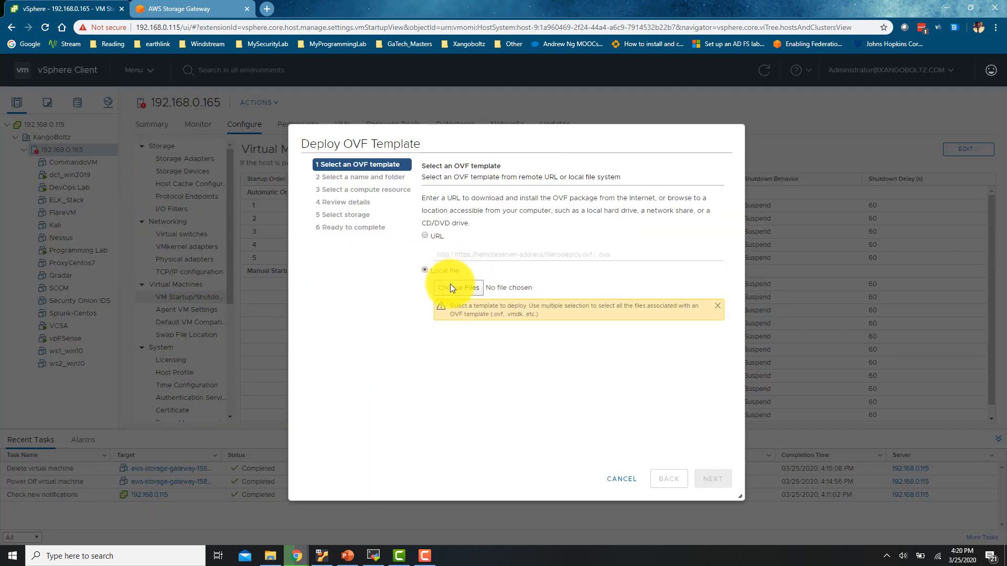
click(450, 288)
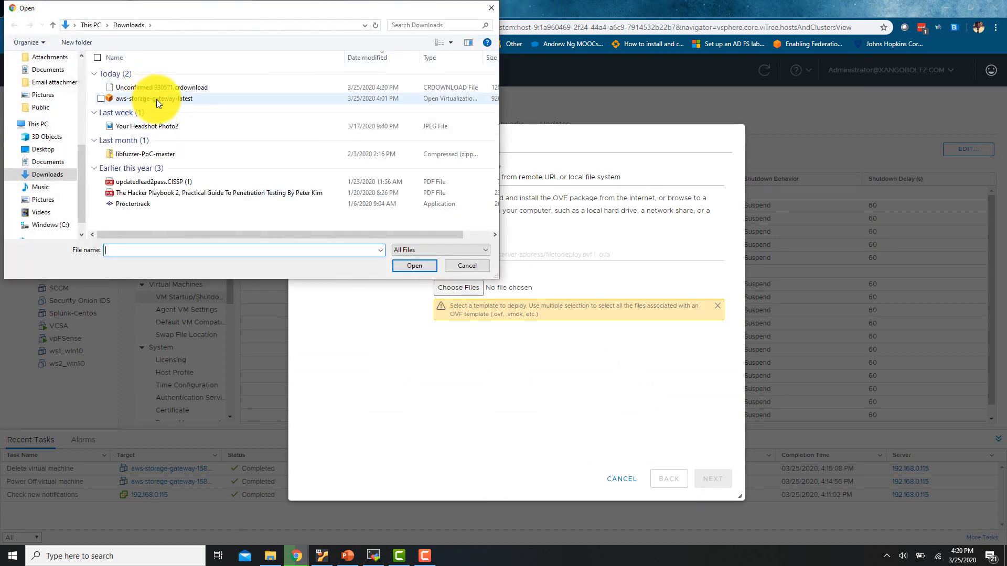
double_click(159, 99)
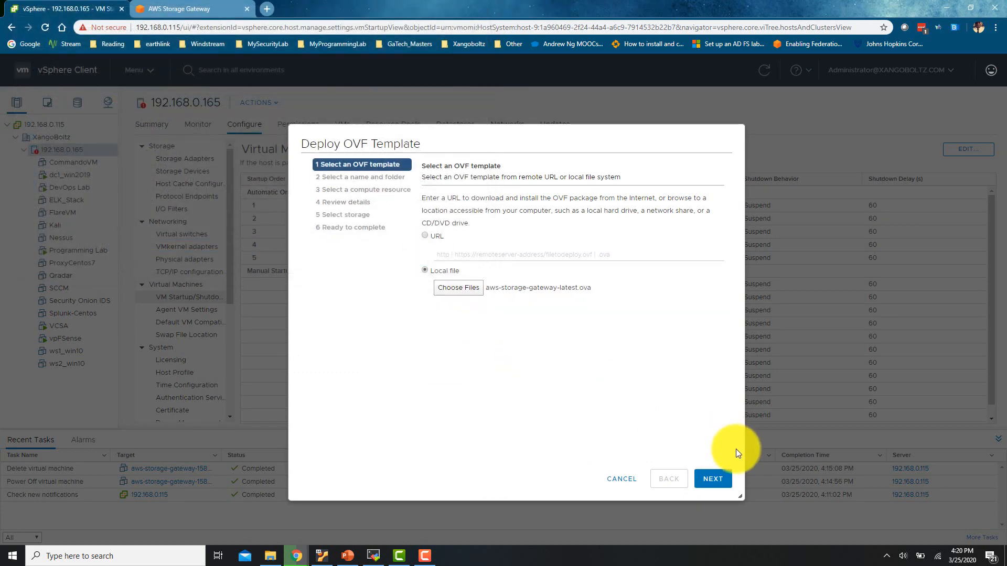
Keep the default VM name and folder, select host 192.168.0.165, and check the 80.0 GB disk size
click(712, 479)
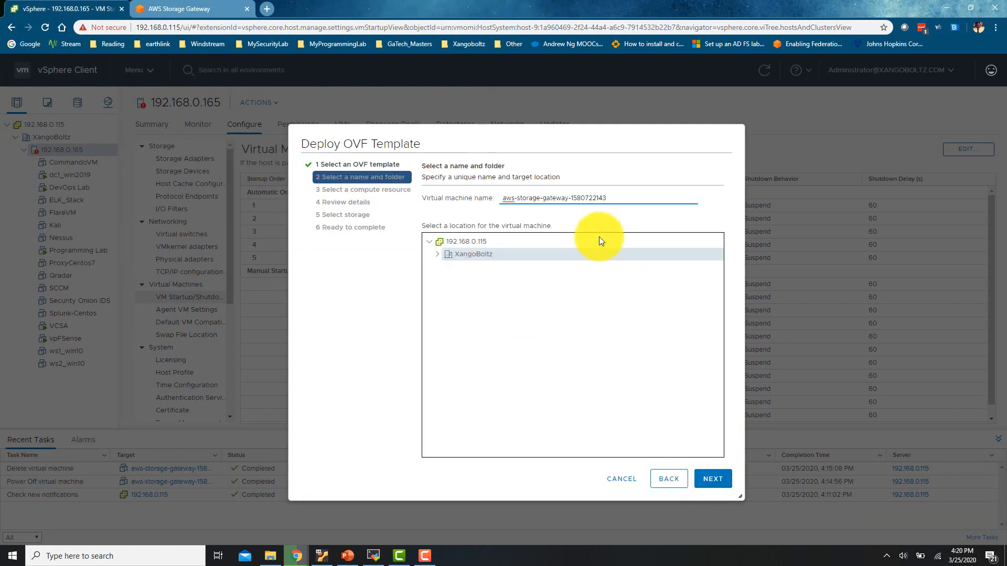
click(712, 484)
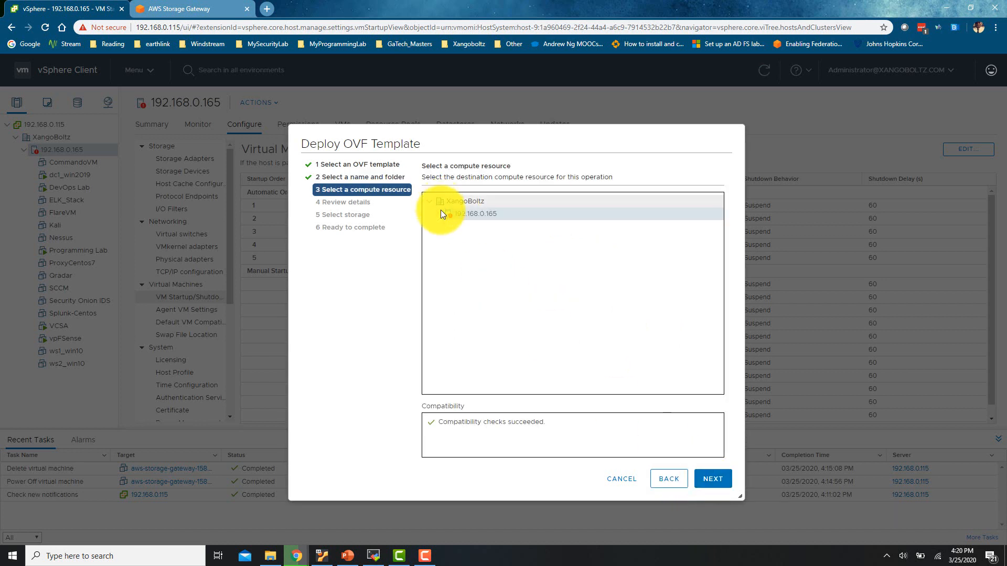
click(713, 483)
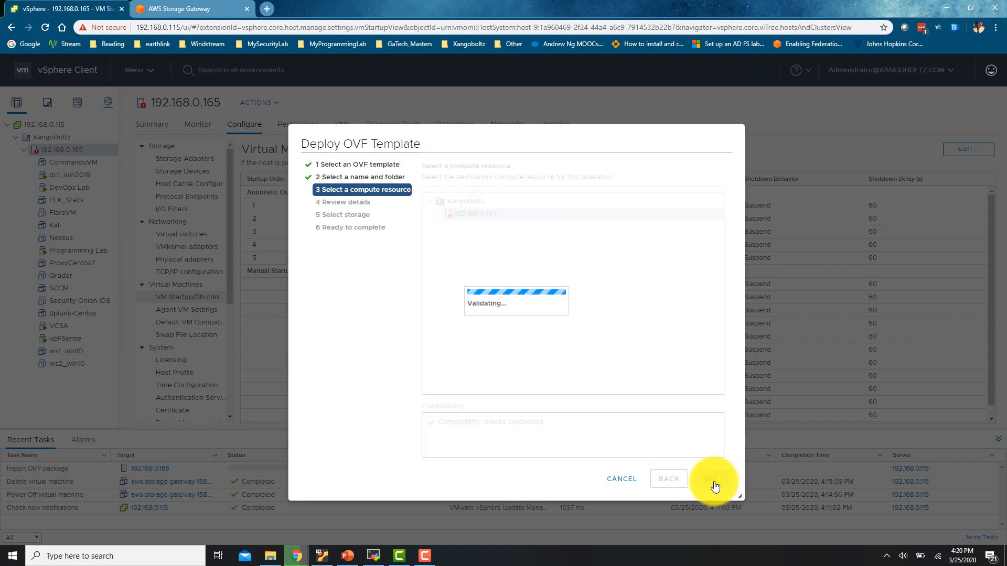
click(436, 560)
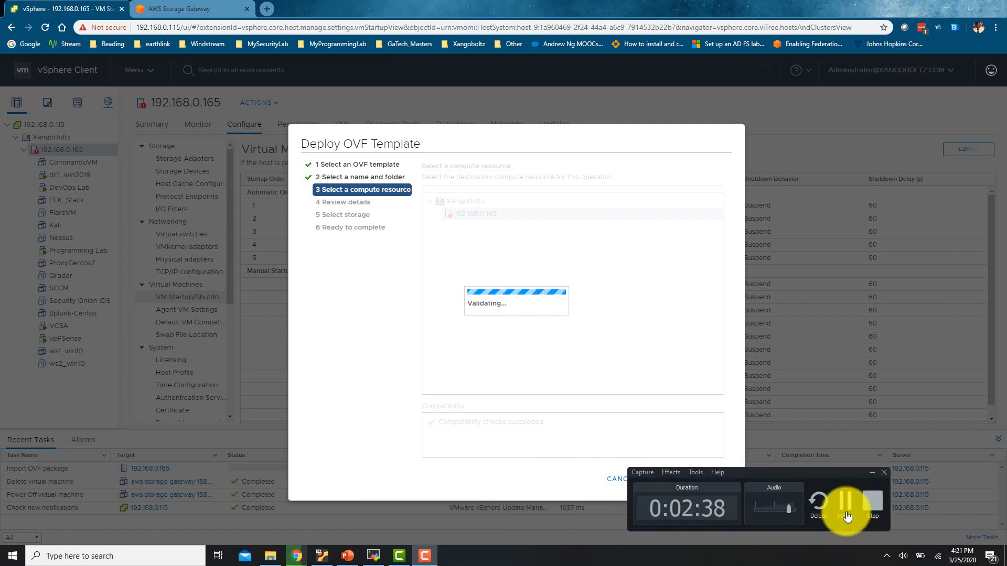
click(845, 503)
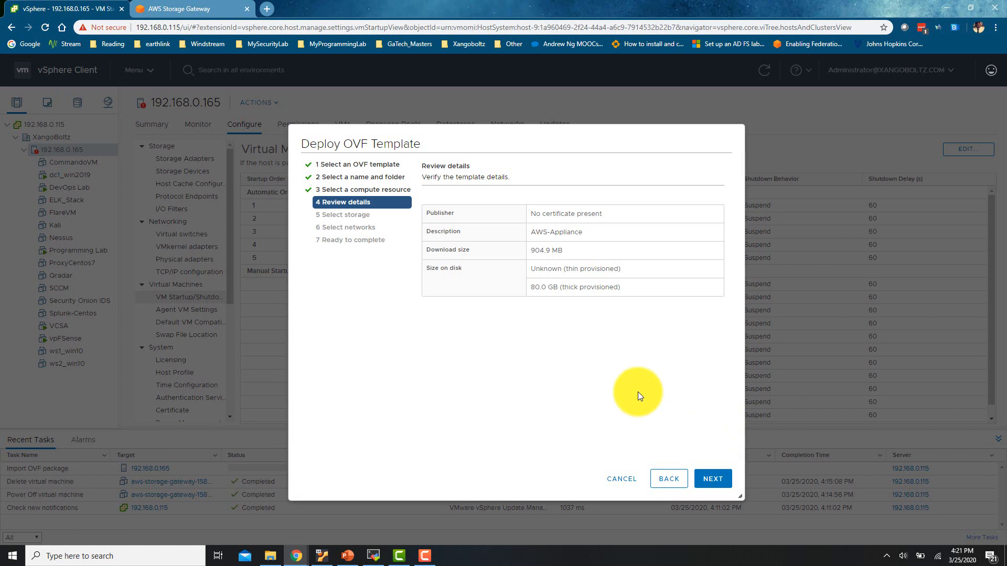
click(670, 479)
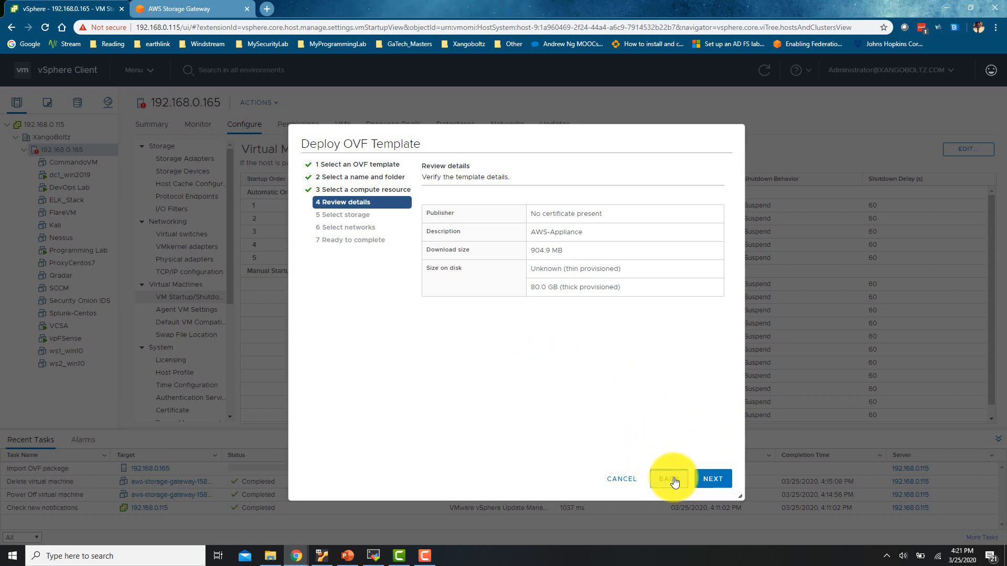
click(703, 485)
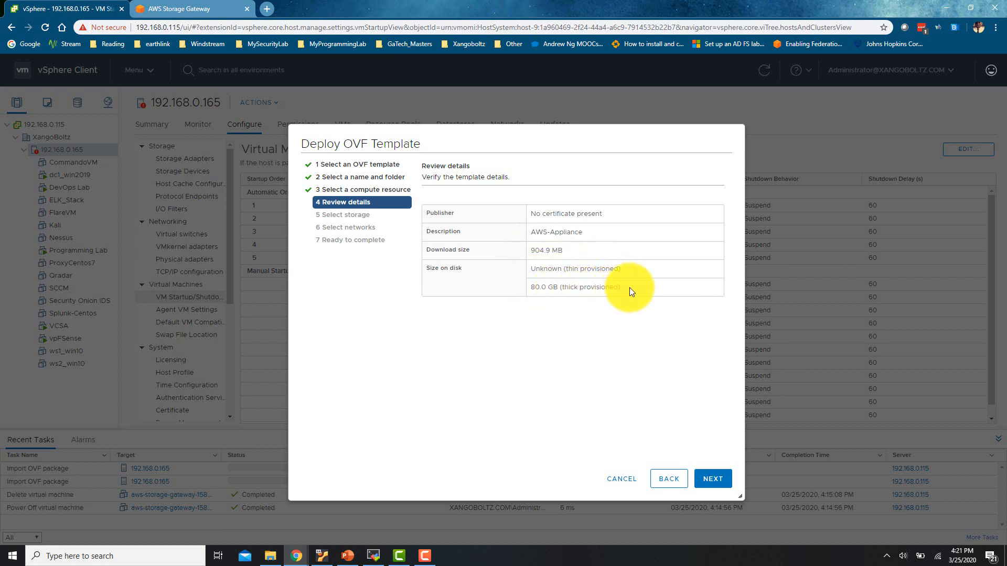
drag(629, 287, 532, 288)
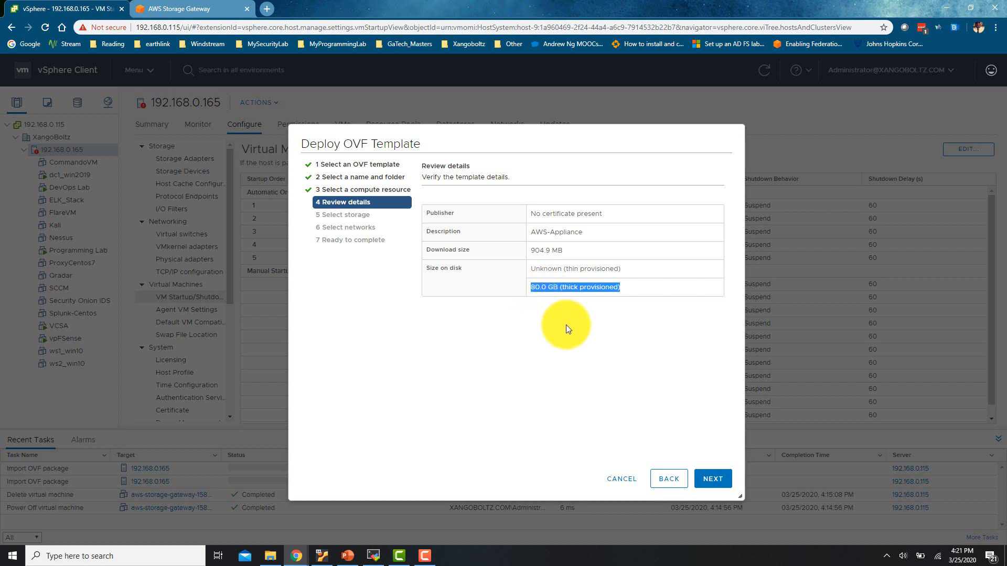
Store the VM on Synology-Datastore and map the NAT network to VM Network
click(719, 481)
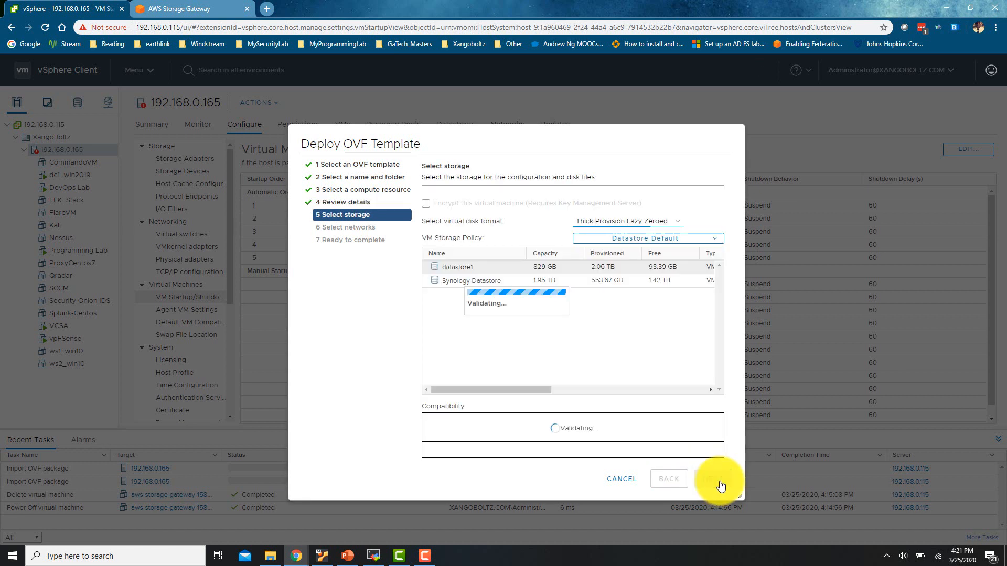
click(562, 284)
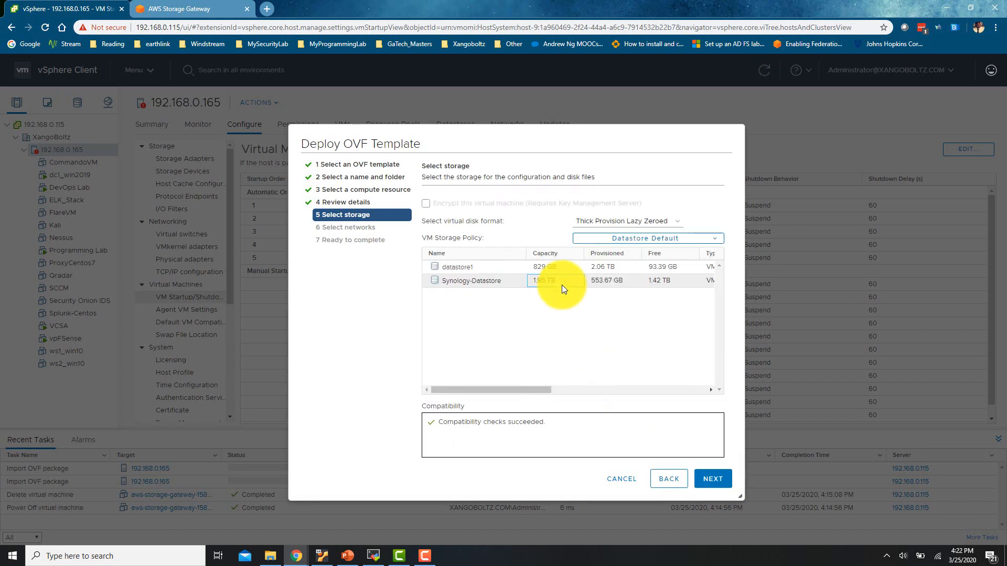
click(724, 484)
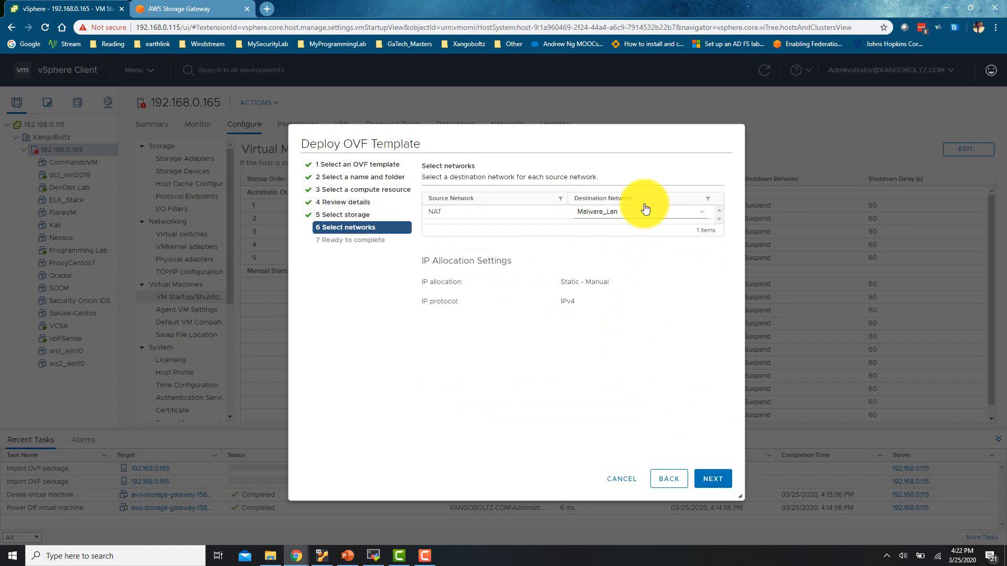
click(645, 215)
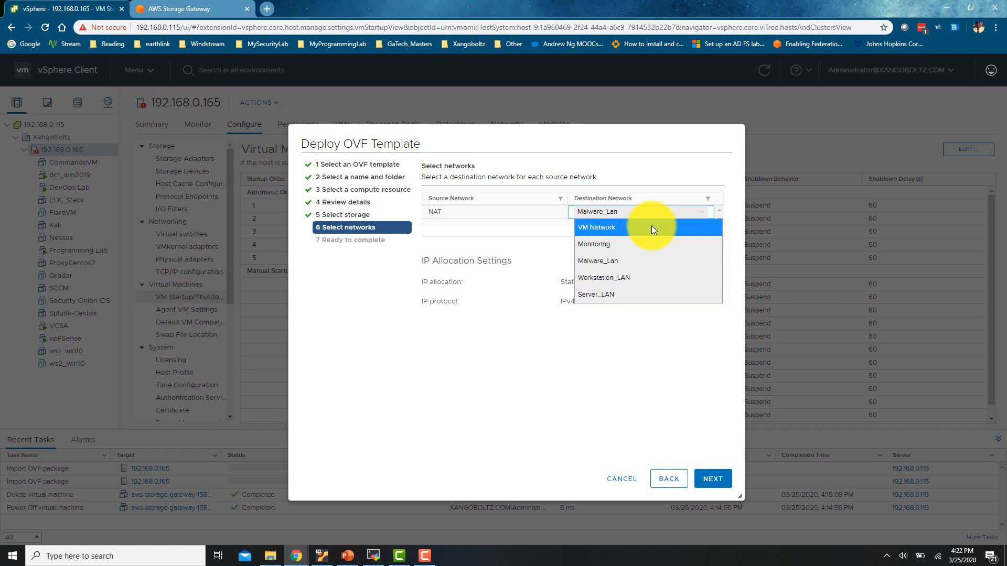
click(652, 227)
click(659, 214)
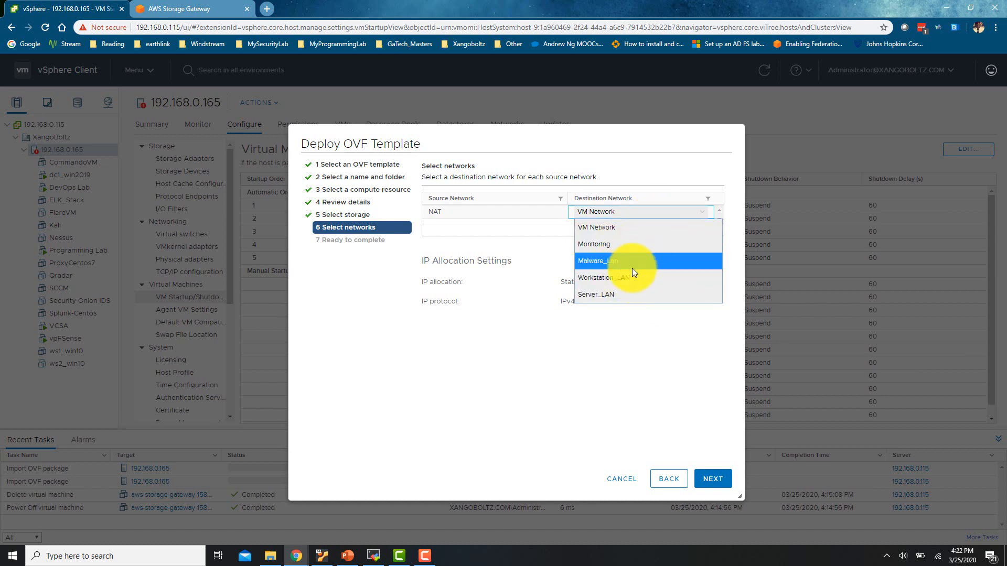
click(627, 228)
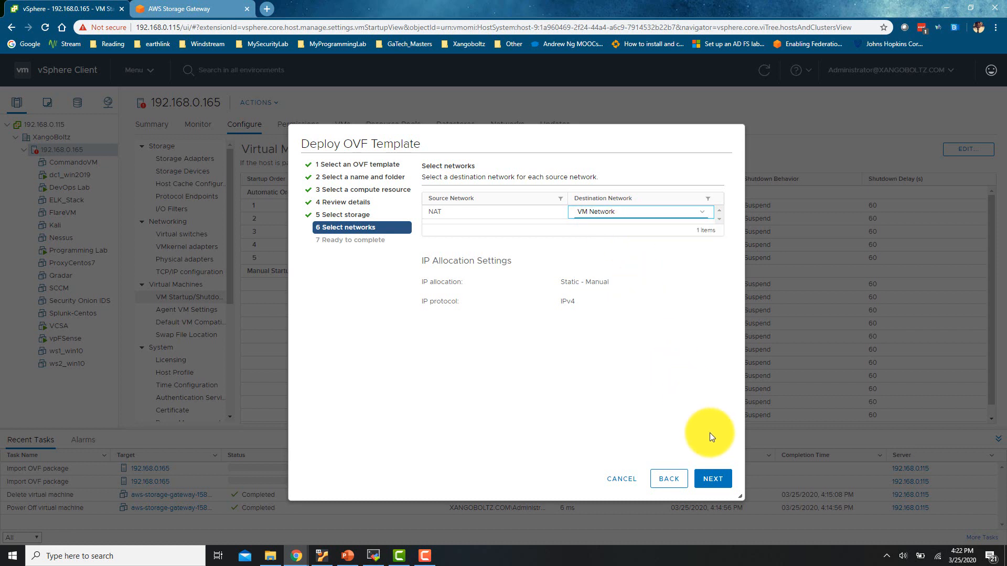
click(714, 480)
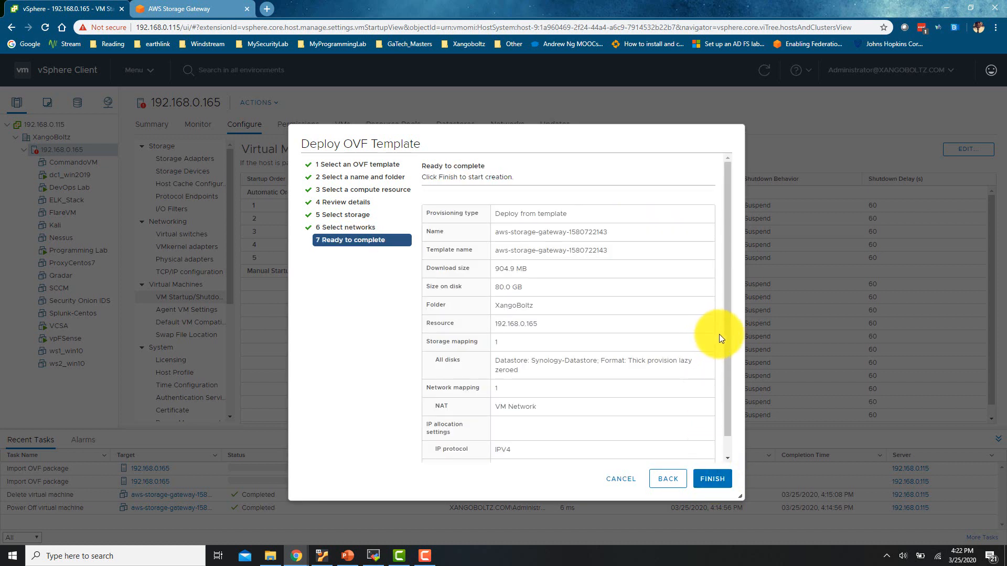
scroll(722, 357, down, 1)
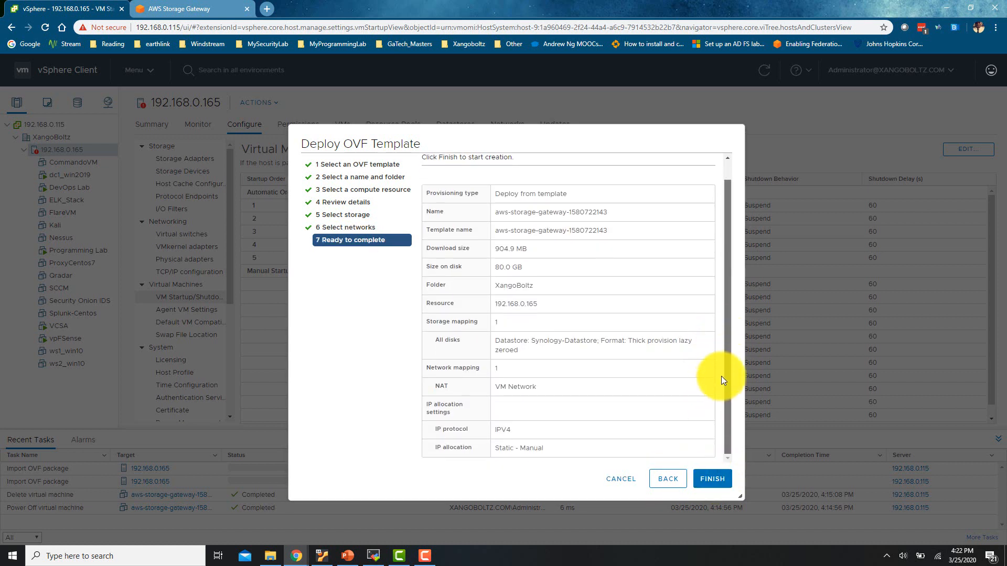
scroll(721, 376, up, 1)
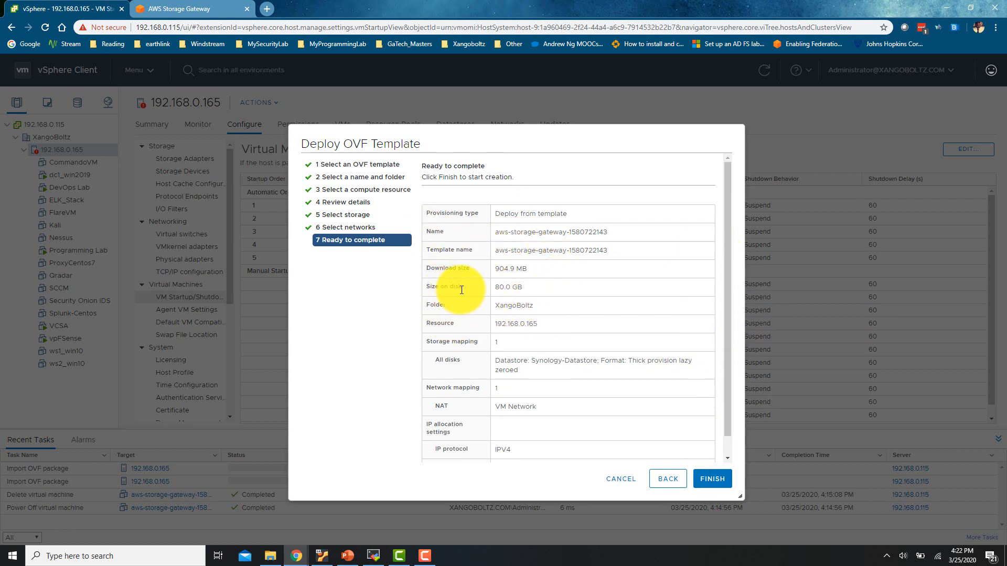
drag(540, 288, 425, 288)
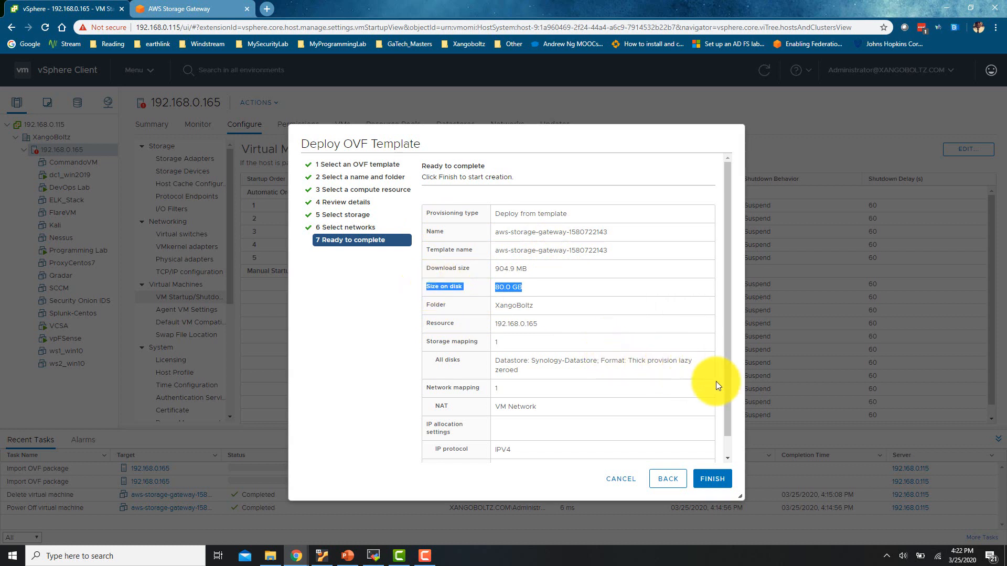
scroll(726, 378, down, 2)
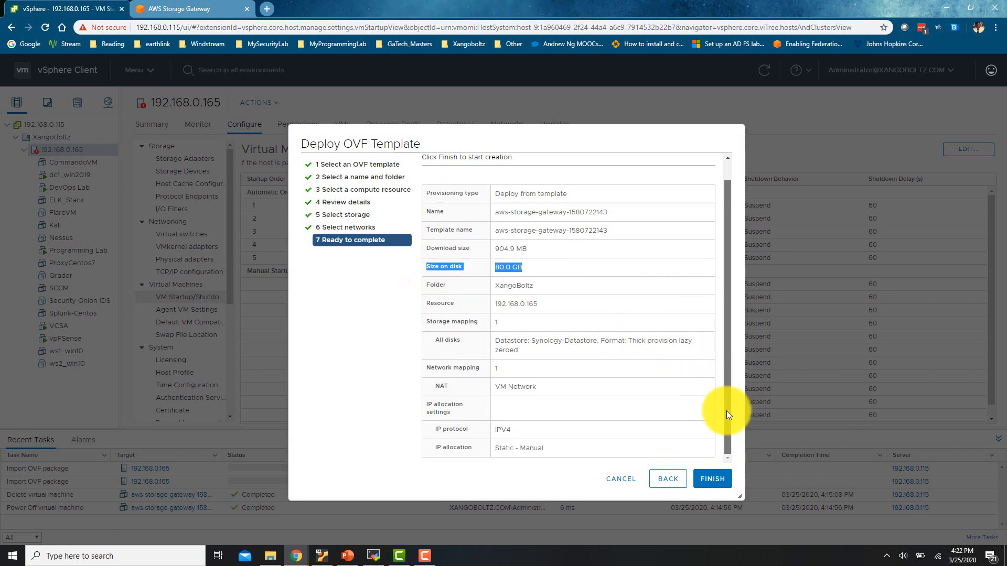
click(713, 480)
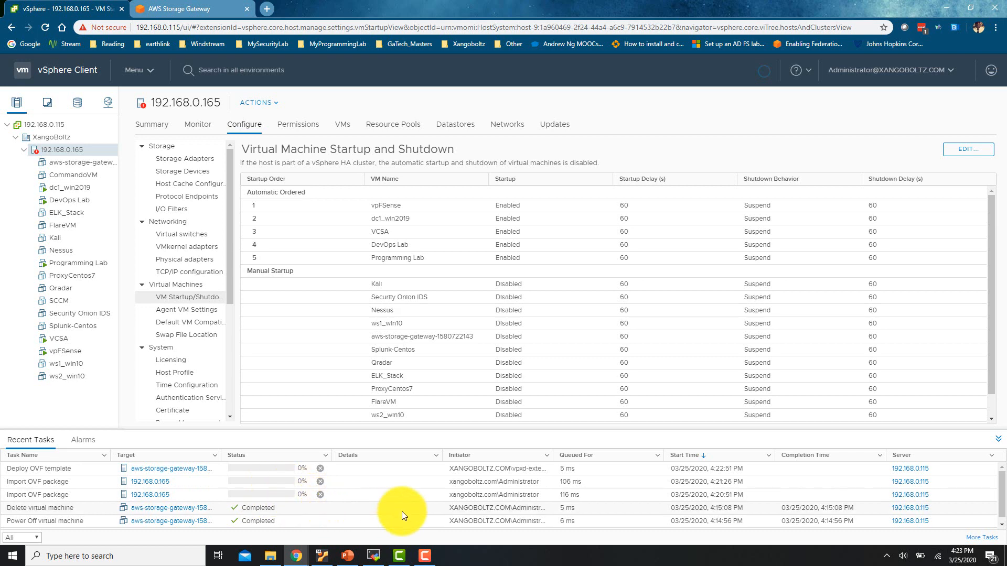
click(425, 548)
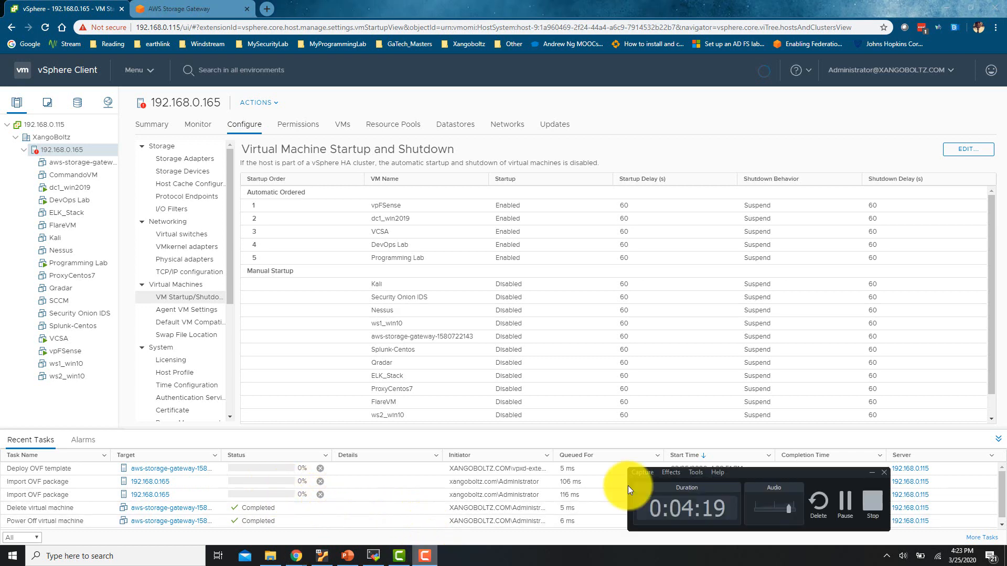
click(844, 513)
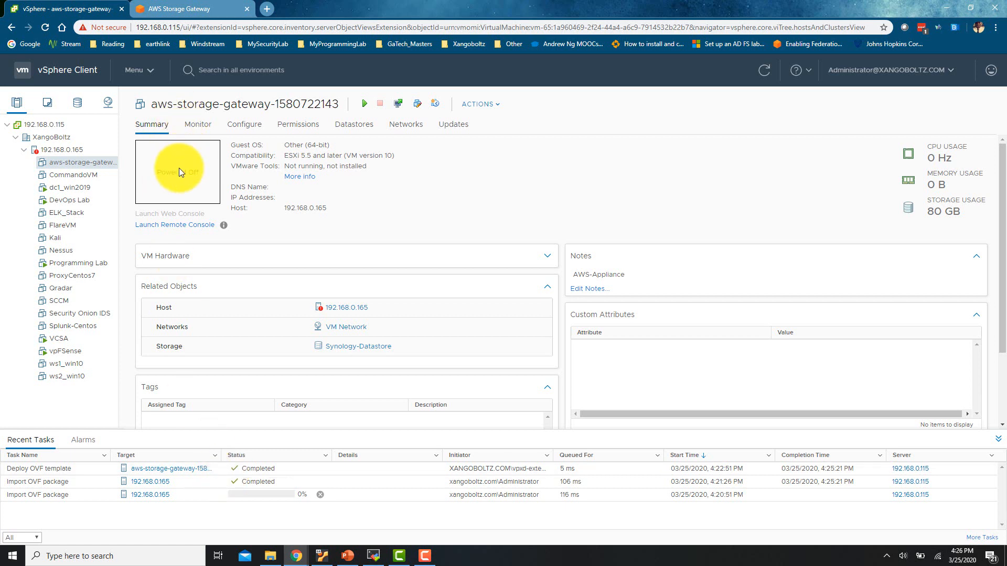
click(366, 109)
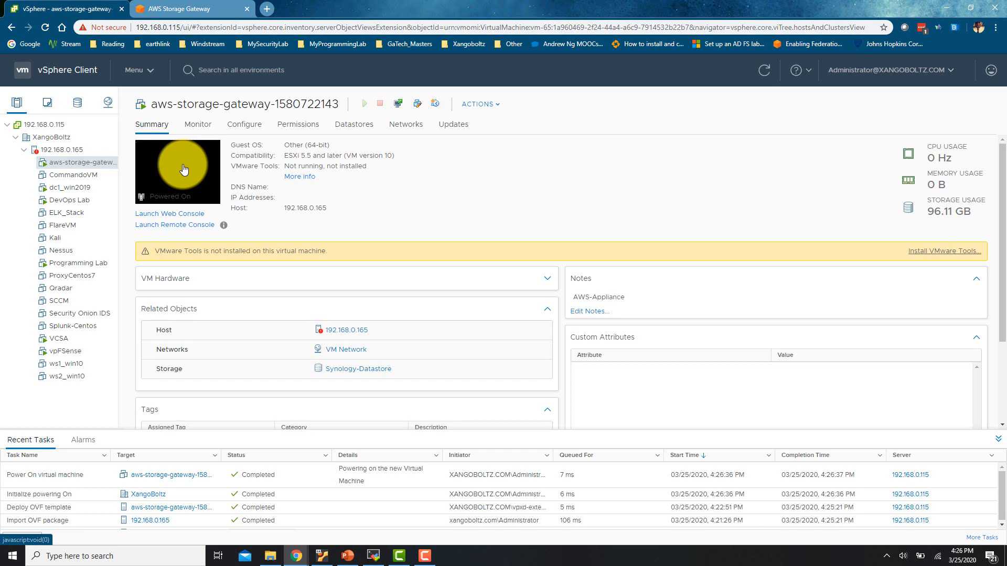
click(183, 169)
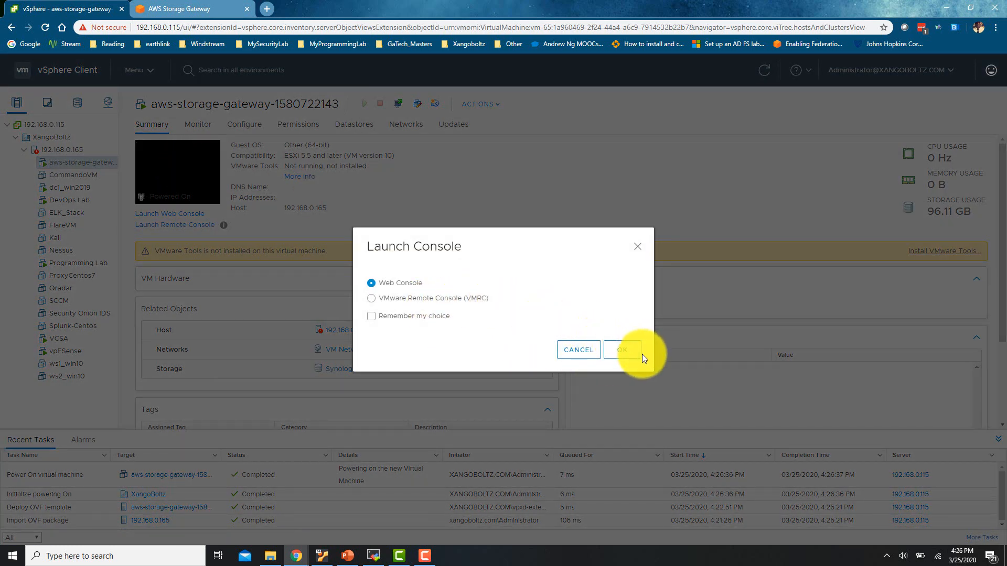
click(624, 351)
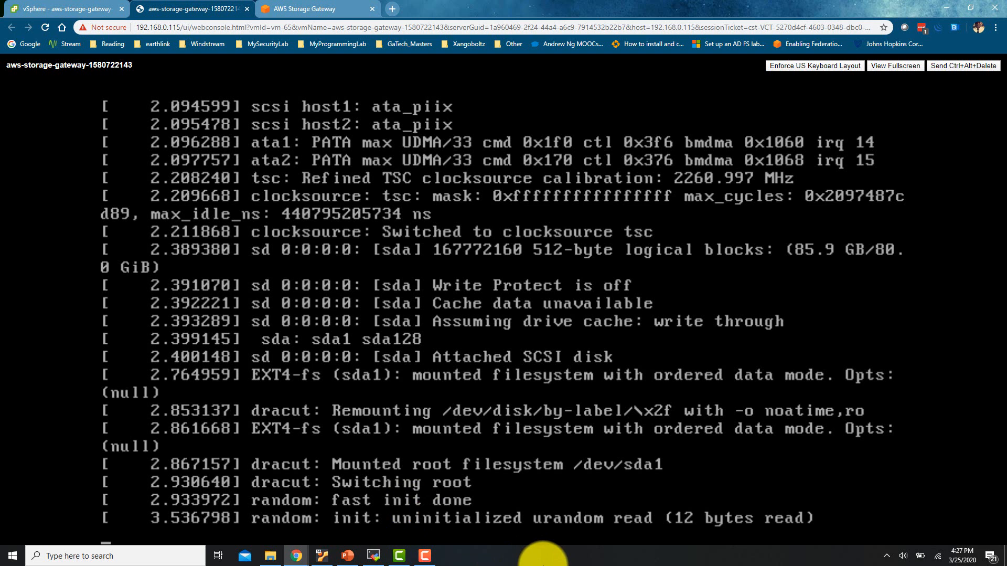
Log in to the AWS Appliance console as admin with the account password
click(425, 555)
click(842, 501)
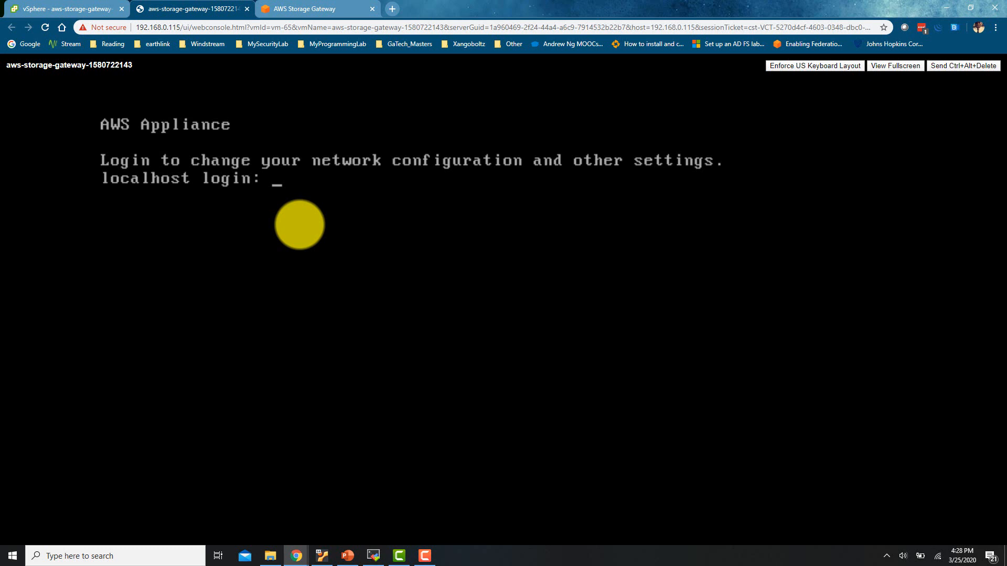
text(admin)
key(Return)
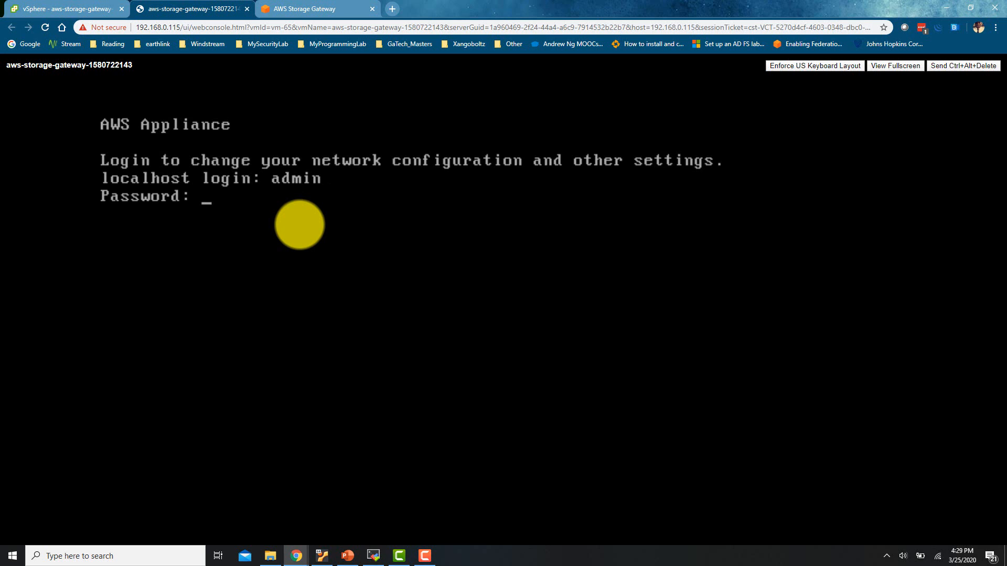
key(Return)
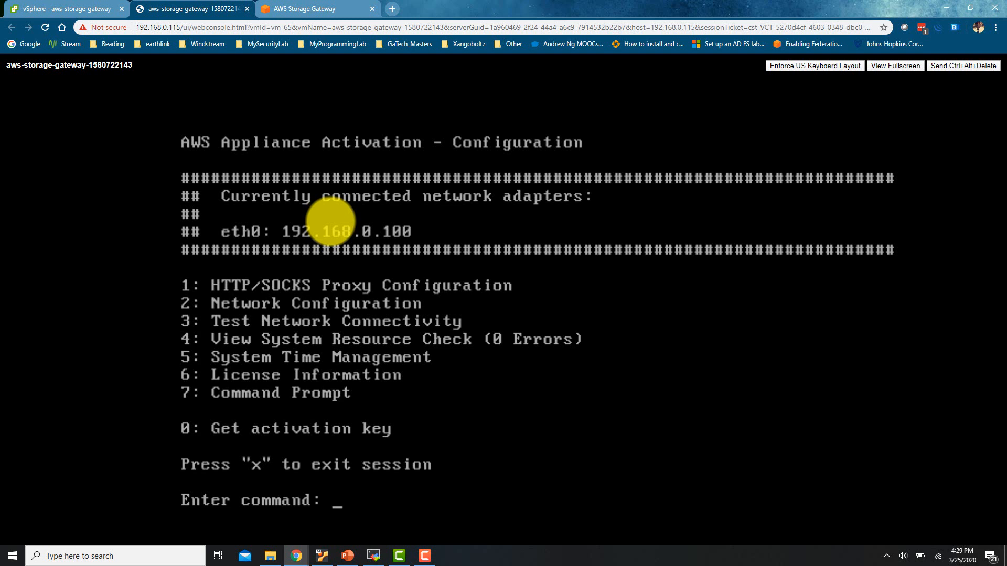
Attempt static IP setup (Network Configuration option 3), but mistyped adapter 'eht0' is rejected
text(2)
key(Return)
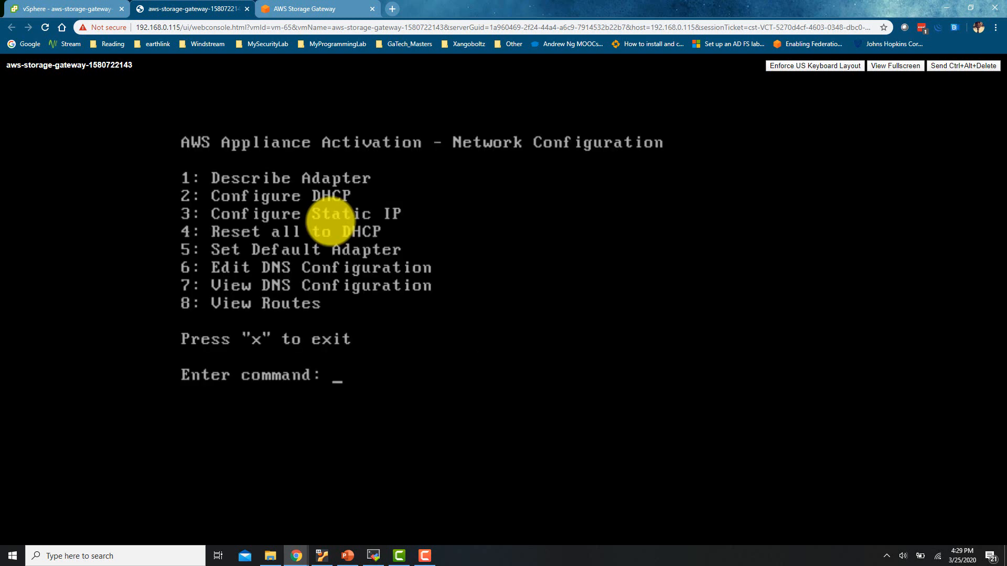
text(3)
key(Return)
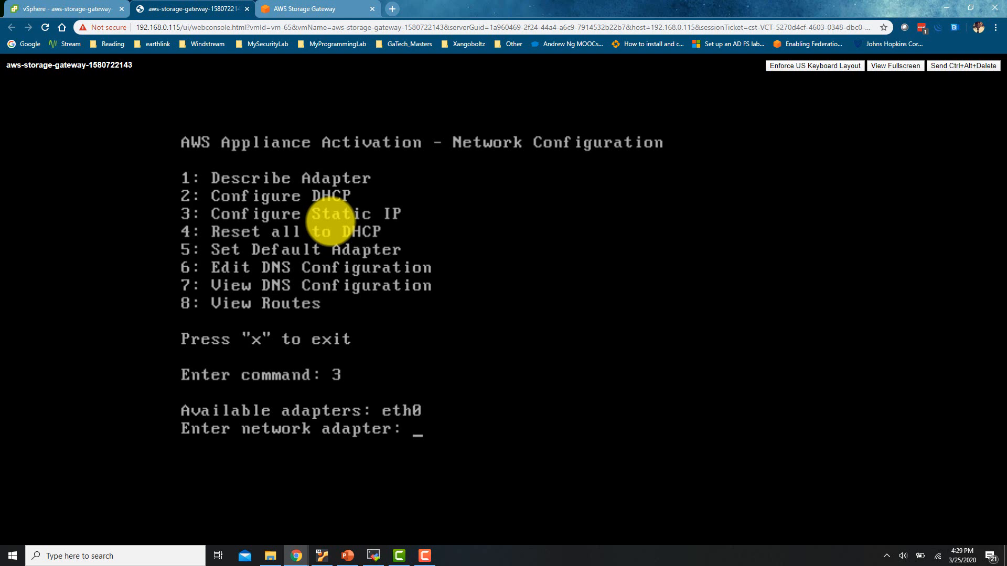
text(eht0)
key(Return)
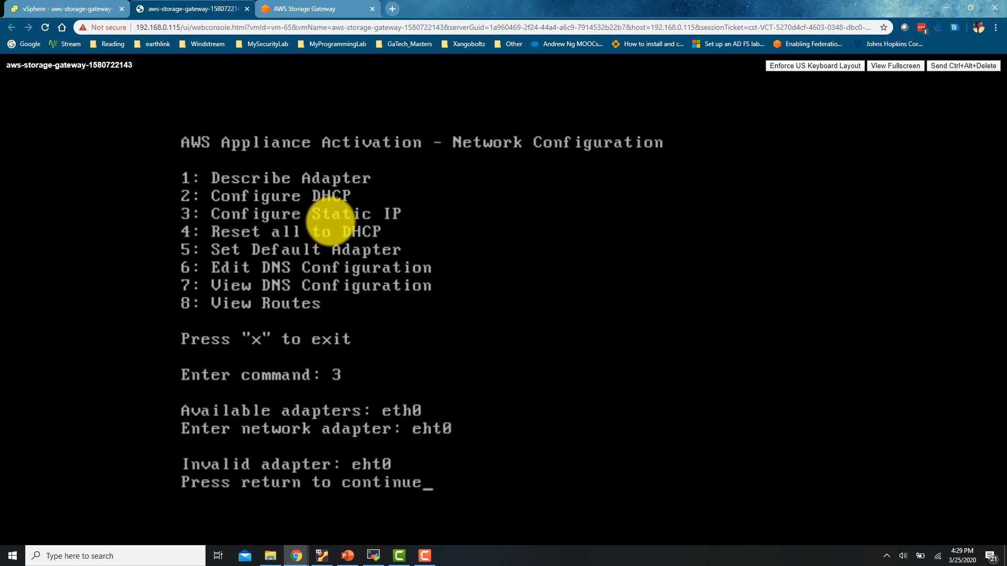
key(Return)
key(Return)
key(Return)
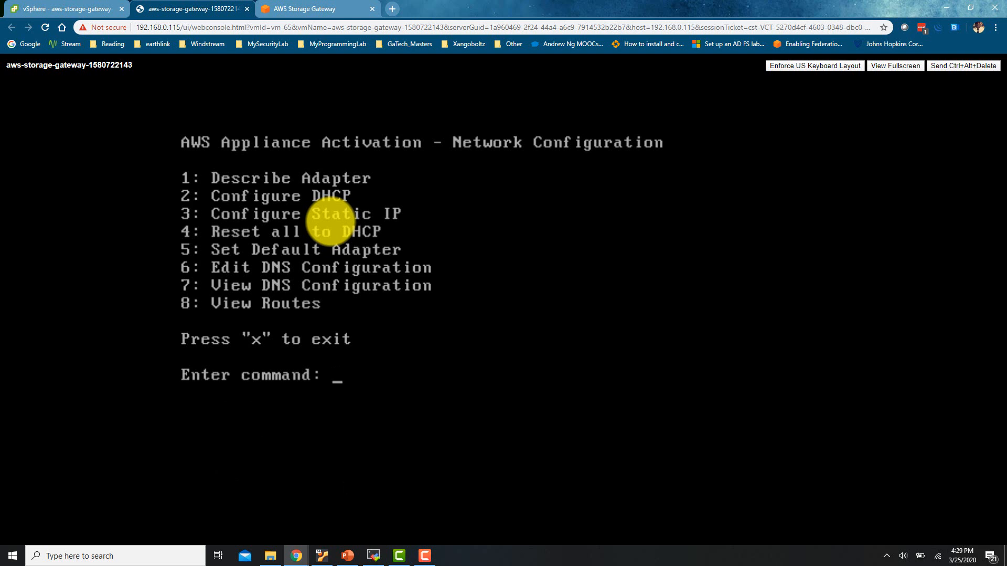
text(x)
key(Return)
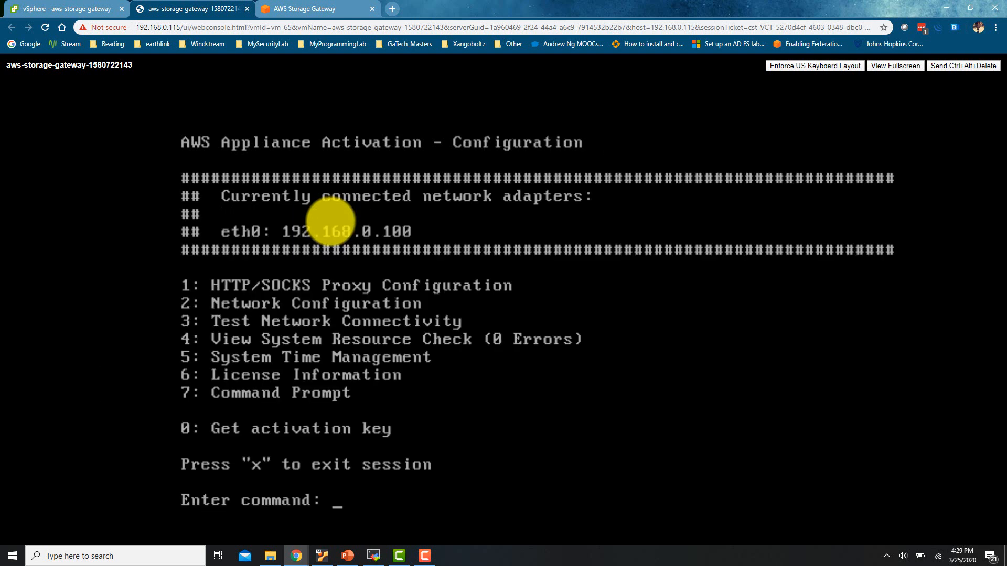
Restart static IP configuration for eth0, then cancel at the IP address prompt
text(2)
key(Return)
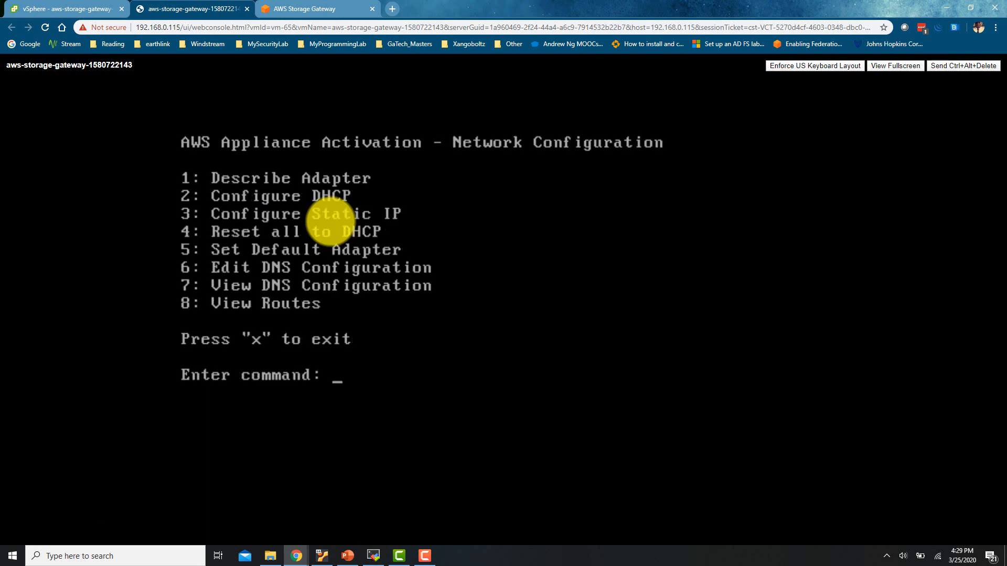
text(3)
key(Return)
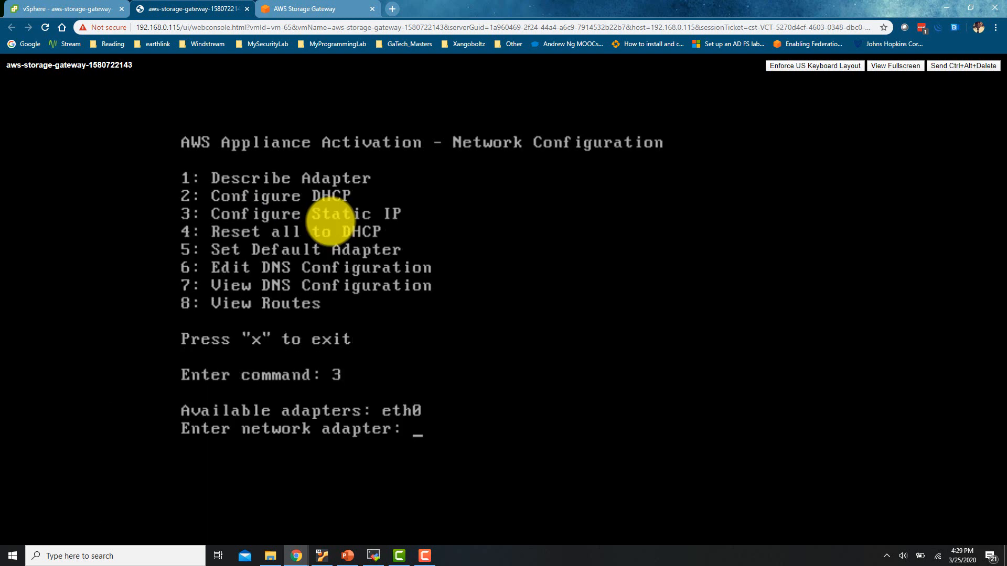
text(eh)
key(BackSpace)
text(th0)
key(Return)
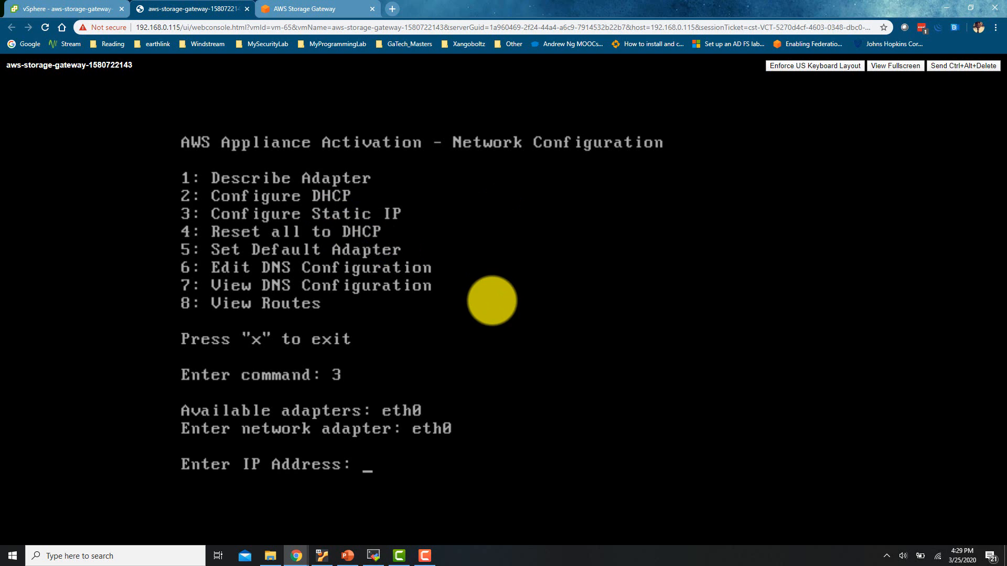
key(ctrl+x)
key(Return)
key(Return)
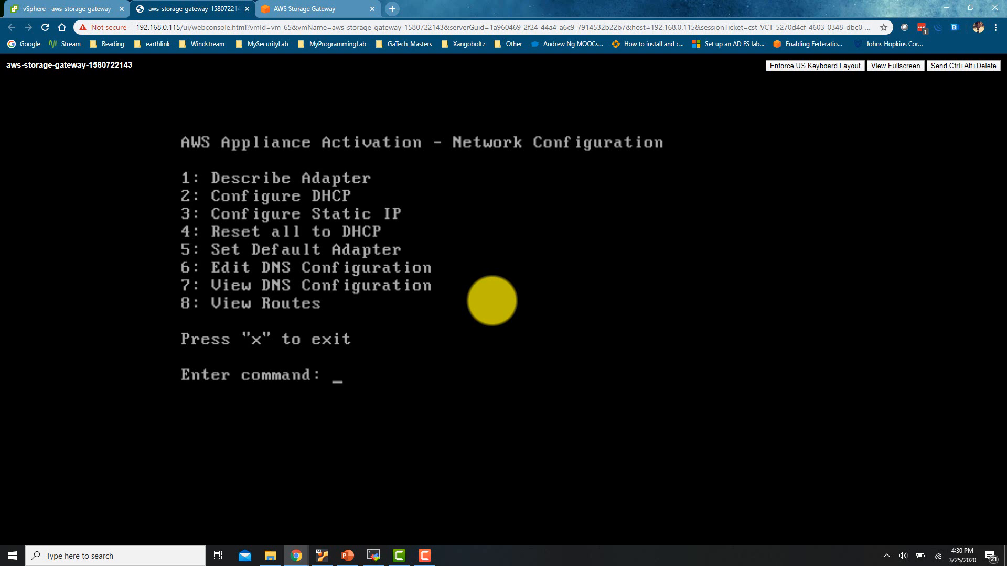
Open eth0's DNS configuration, keep the 192.168.0.1 servers, and decline applying changes
text(6)
key(Return)
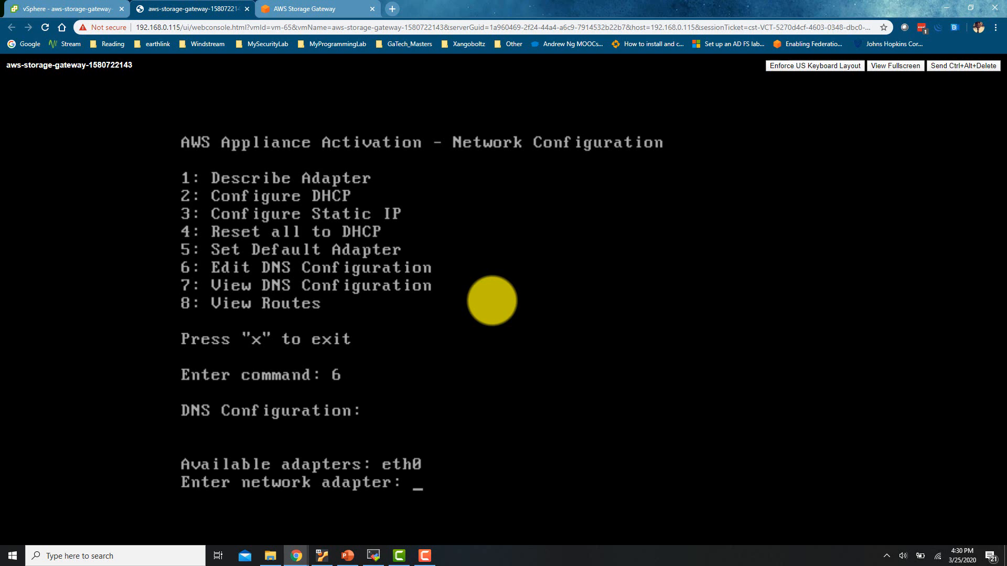
text(eth0)
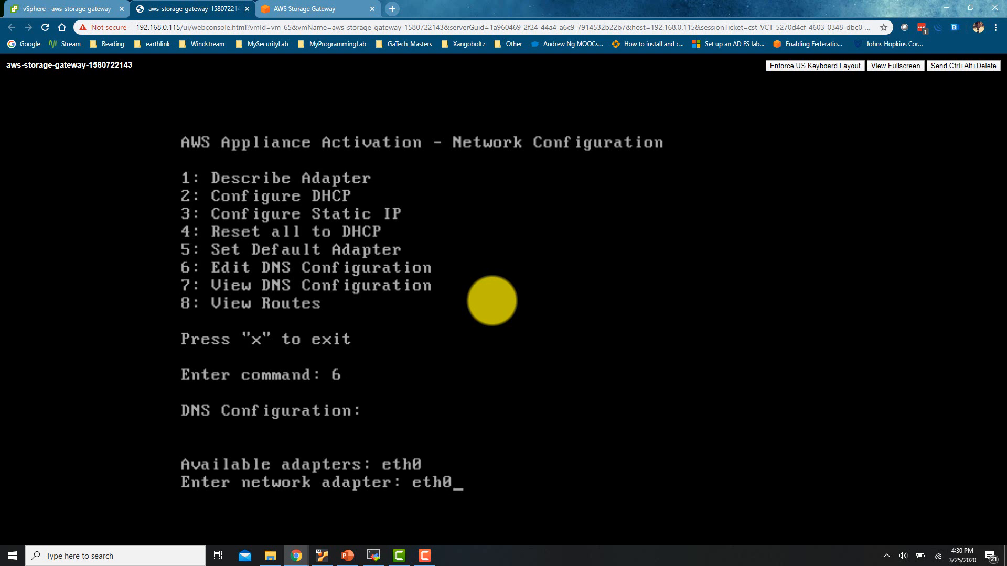
key(Return)
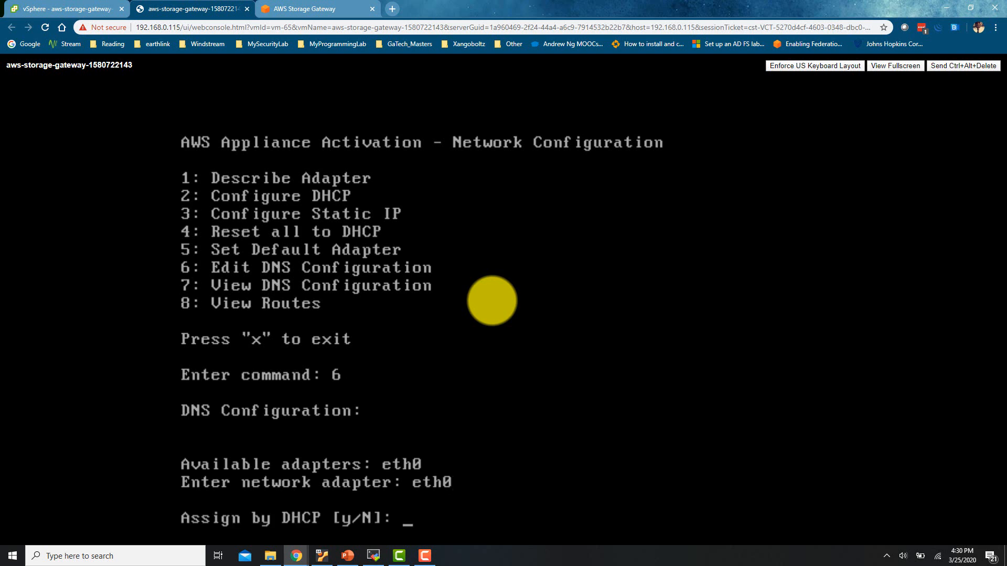
key(ctrl+c)
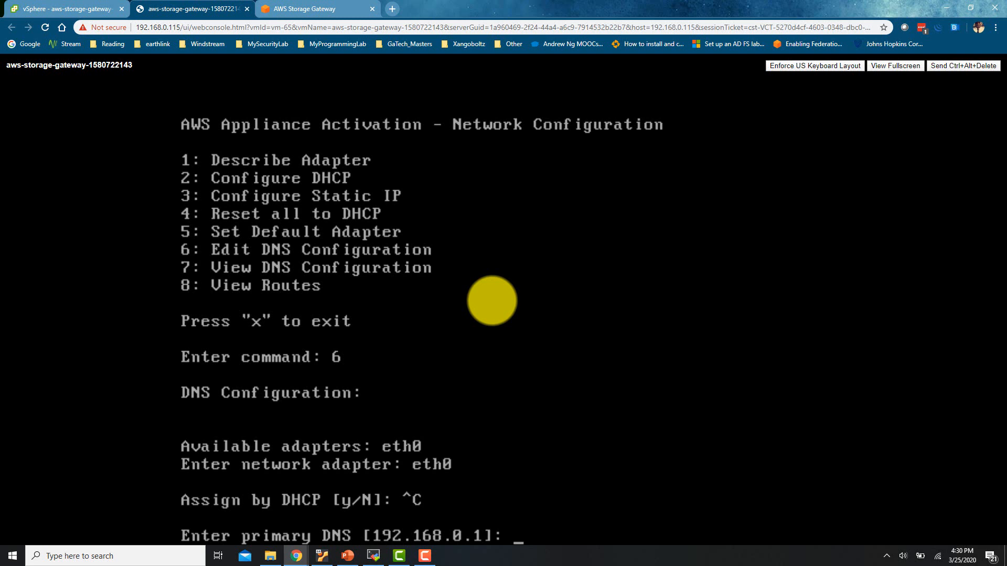
key(ctrl+c)
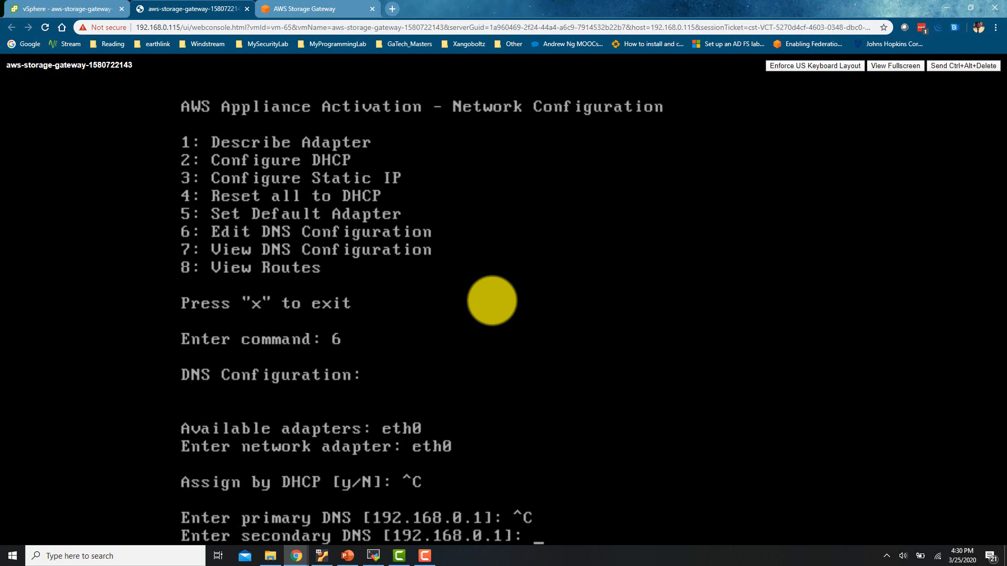
key(ctrl+c)
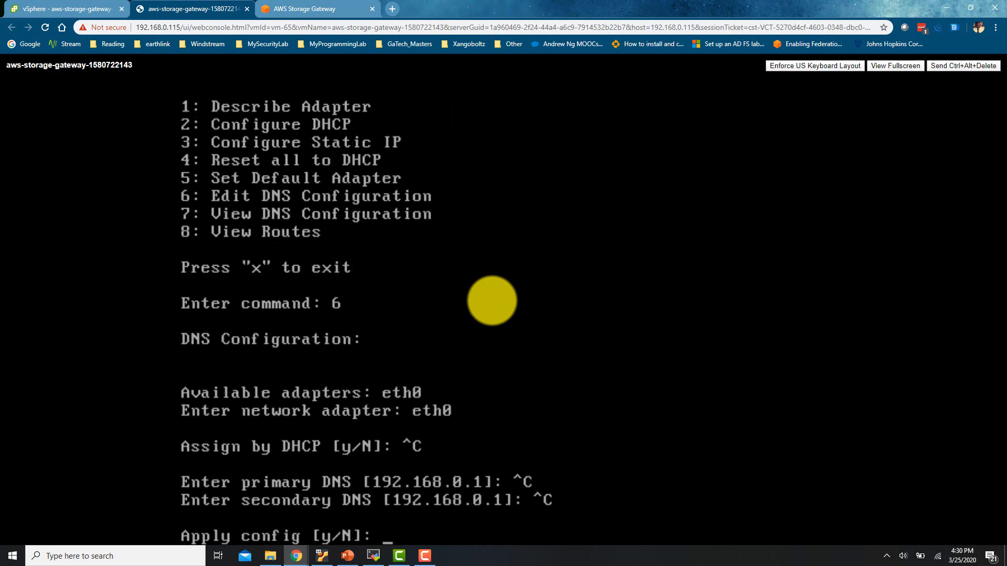
text(n)
key(Return)
key(Return)
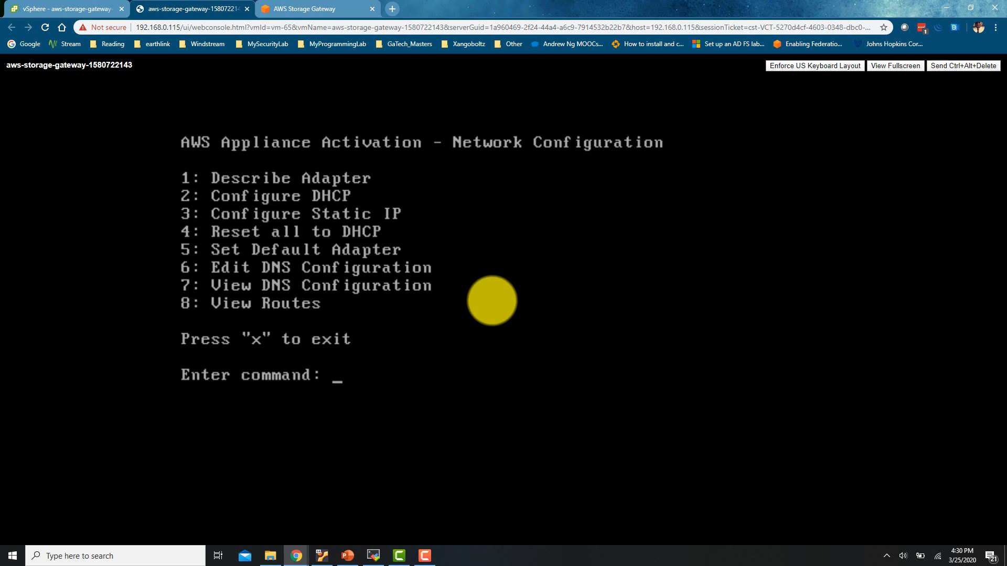
View eth0's DNS configuration with option 7, confirming DHCP-assigned 192.168.0.1
text(7)
key(Return)
text(eth0)
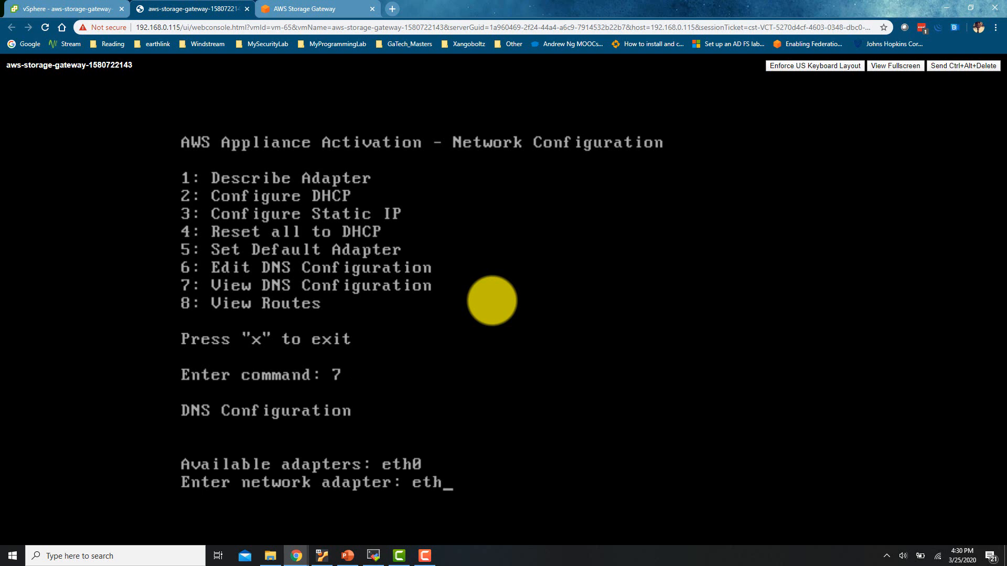
key(Return)
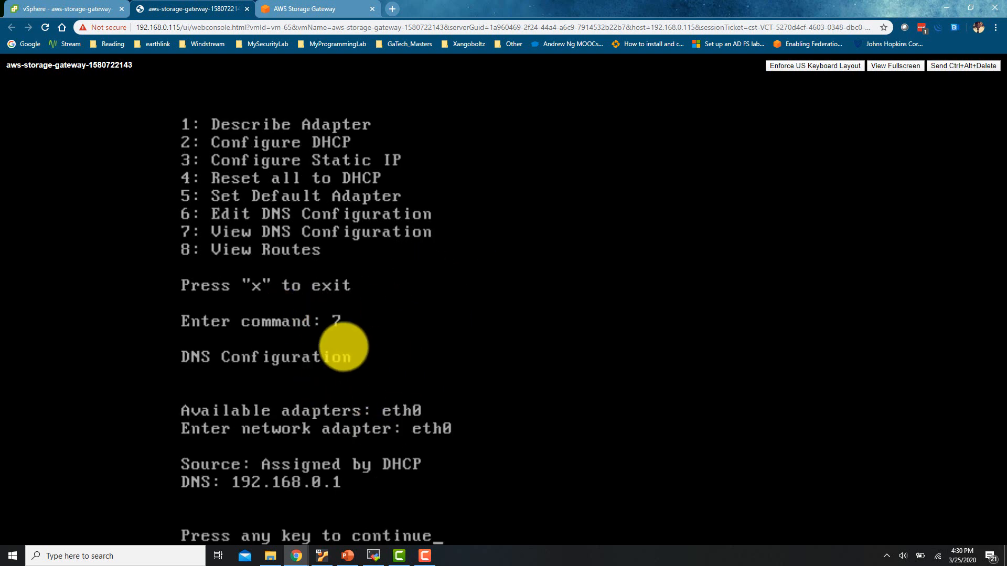
key(Return)
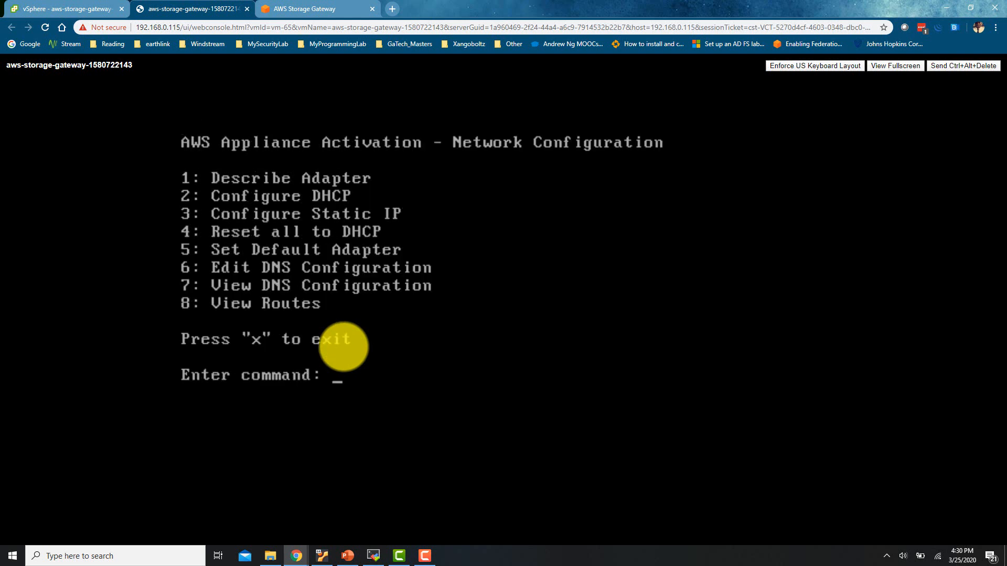
Sync the VM's system time with NTP via System Time Management option 1, answering y
text(x)
key(Return)
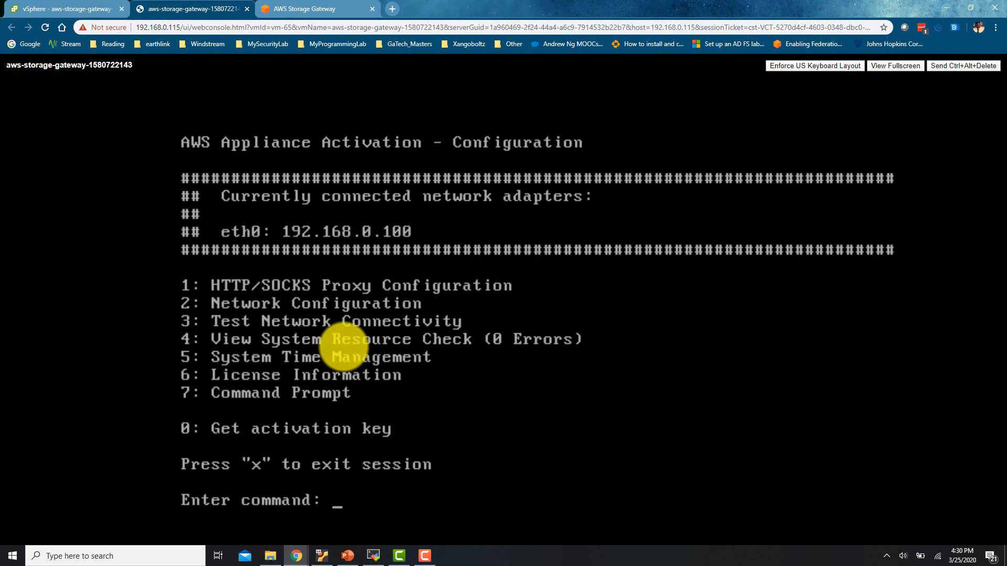
text(5)
key(Return)
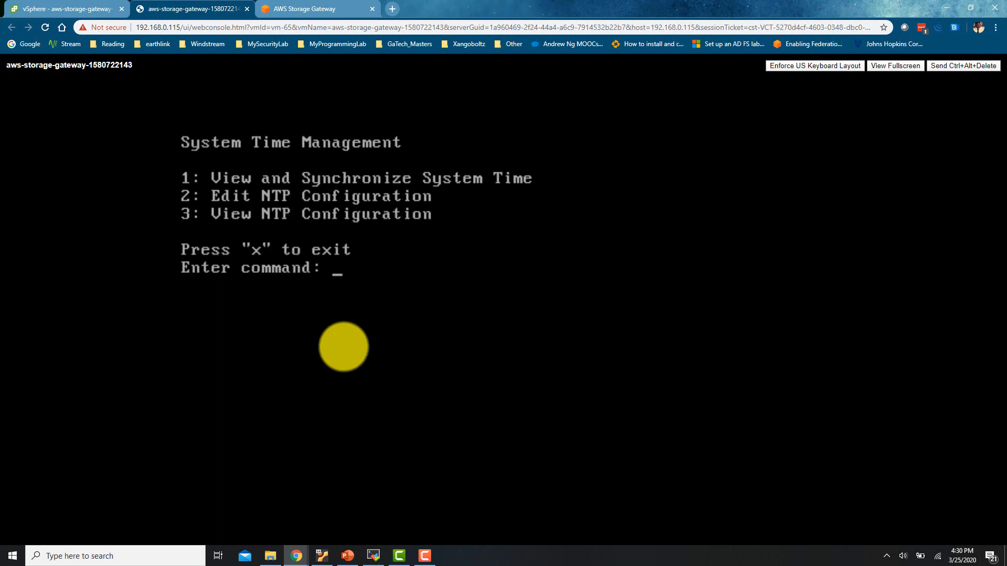
text(1)
key(Return)
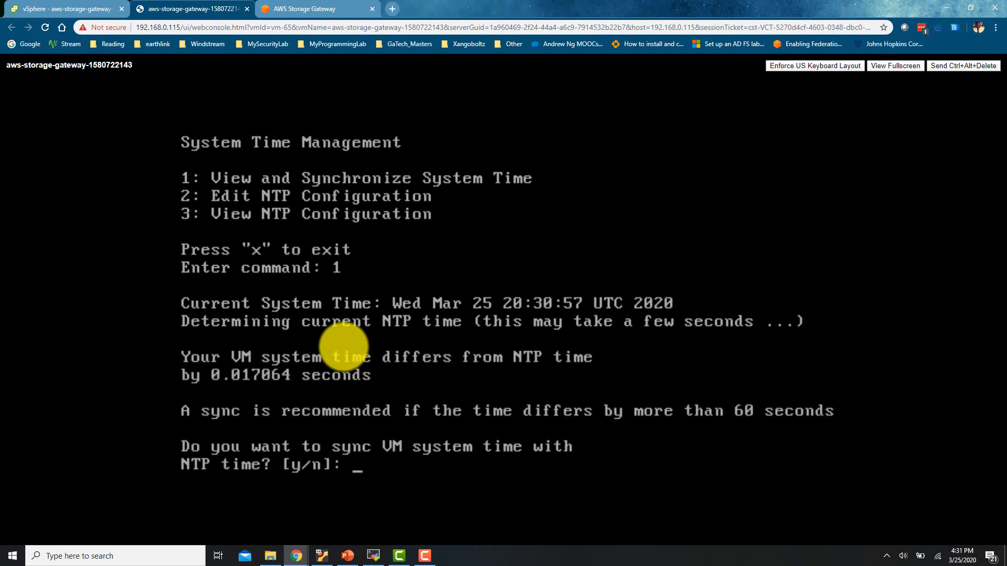
text(y)
key(Return)
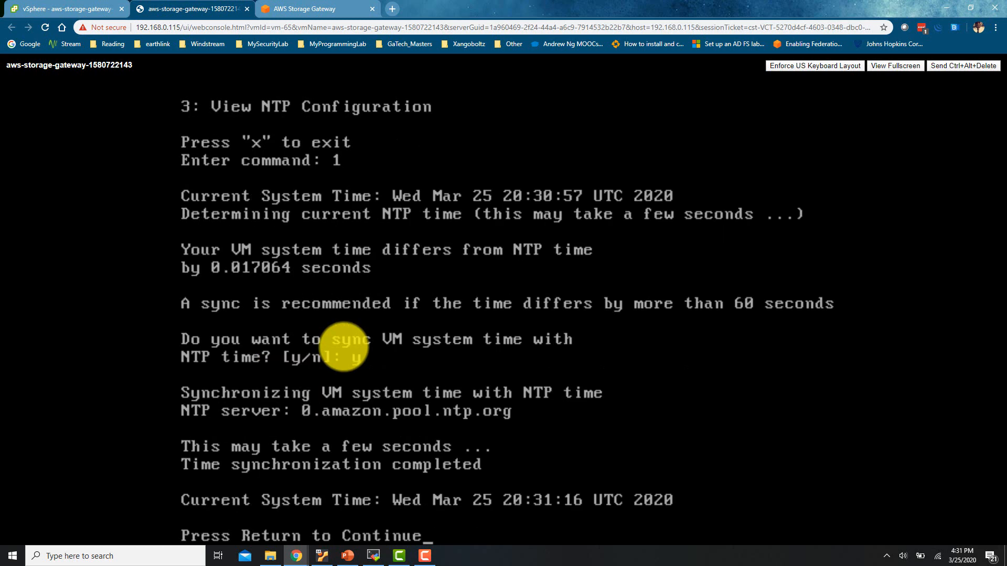
key(Return)
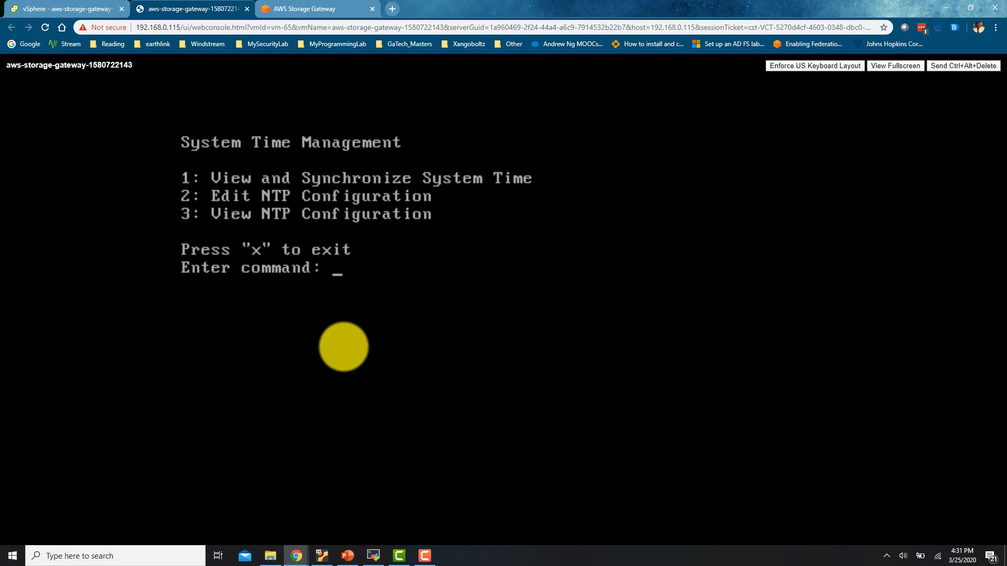
text(x)
key(Return)
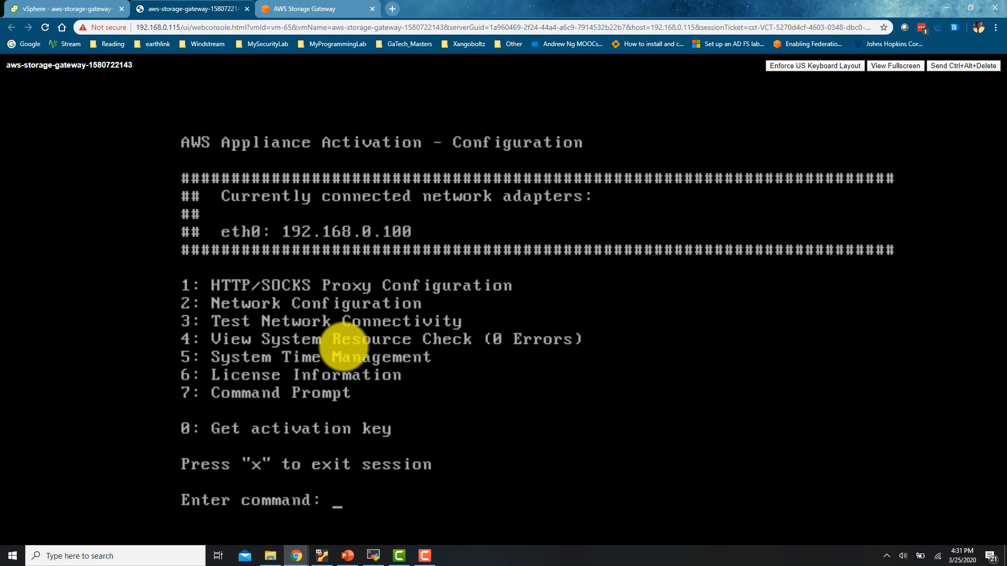
Keep the Public service endpoint after briefly trying VPC, and continue to Connect to gateway
click(306, 8)
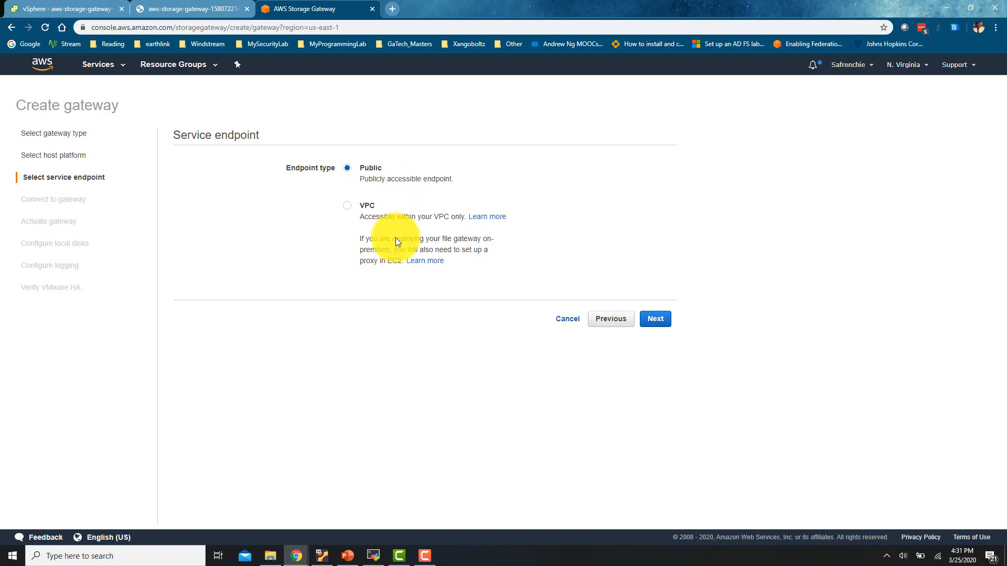
click(347, 208)
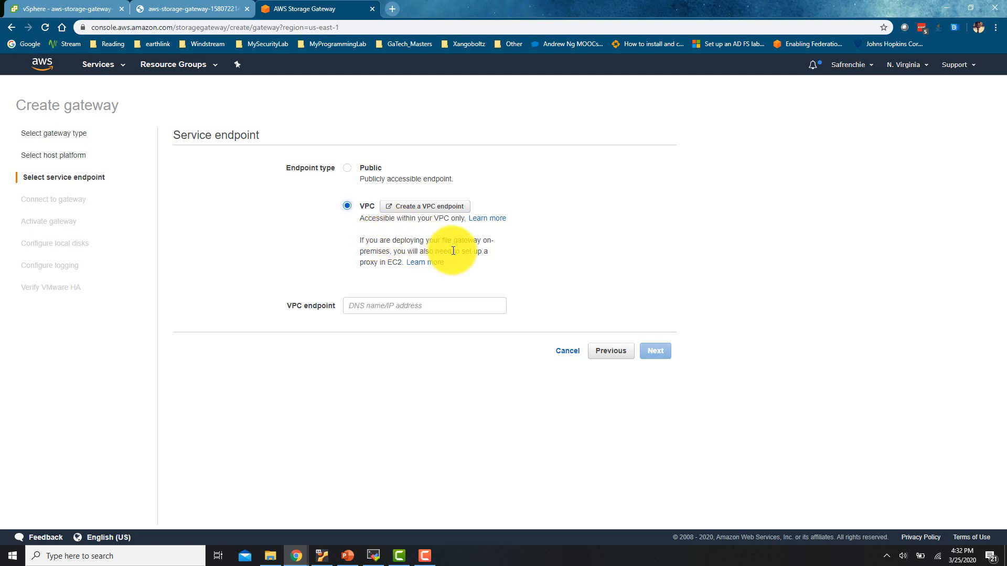
click(355, 171)
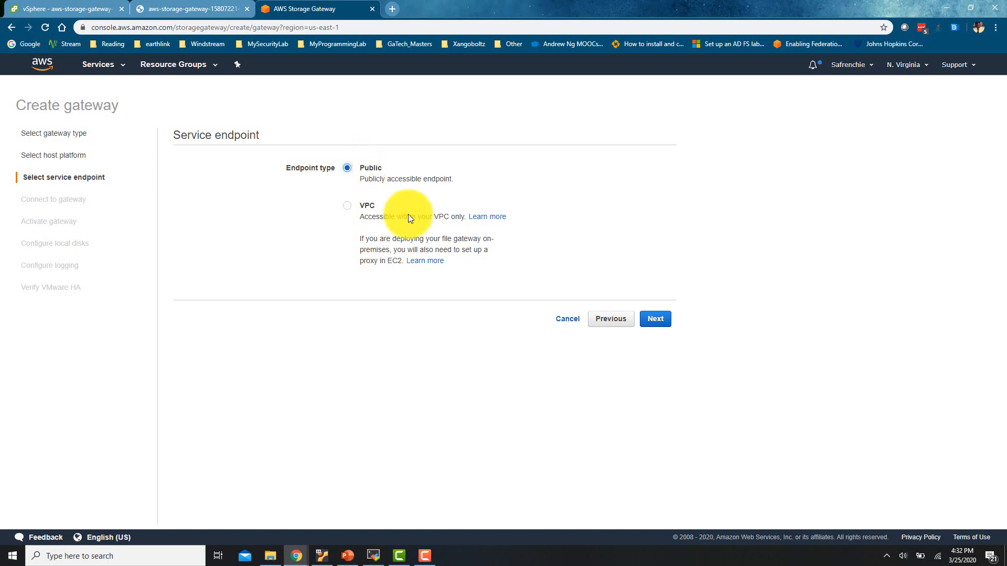
click(656, 319)
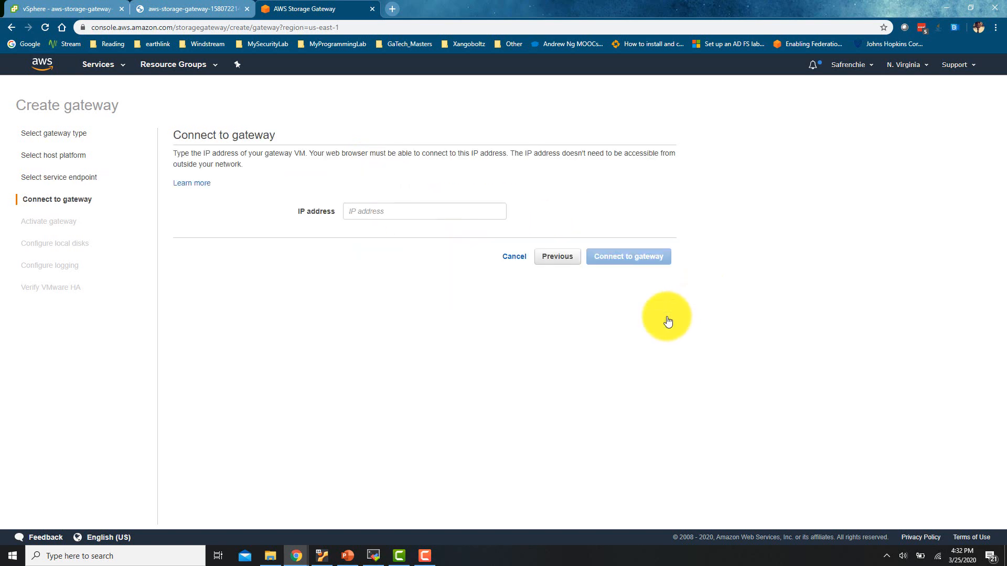
Enter the gateway VM's IP address 192.168.0.100 after checking it on the VM console
click(411, 216)
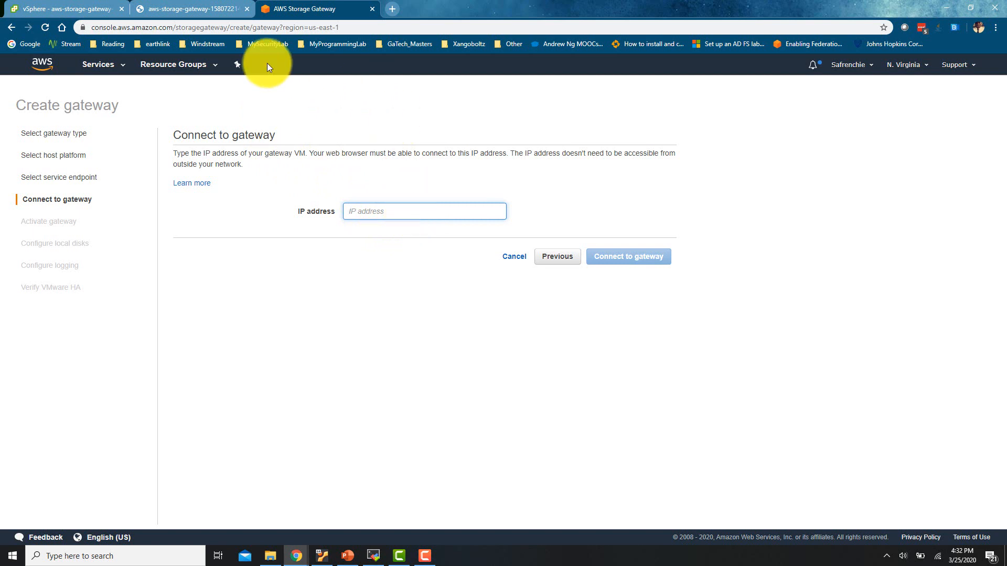
click(182, 5)
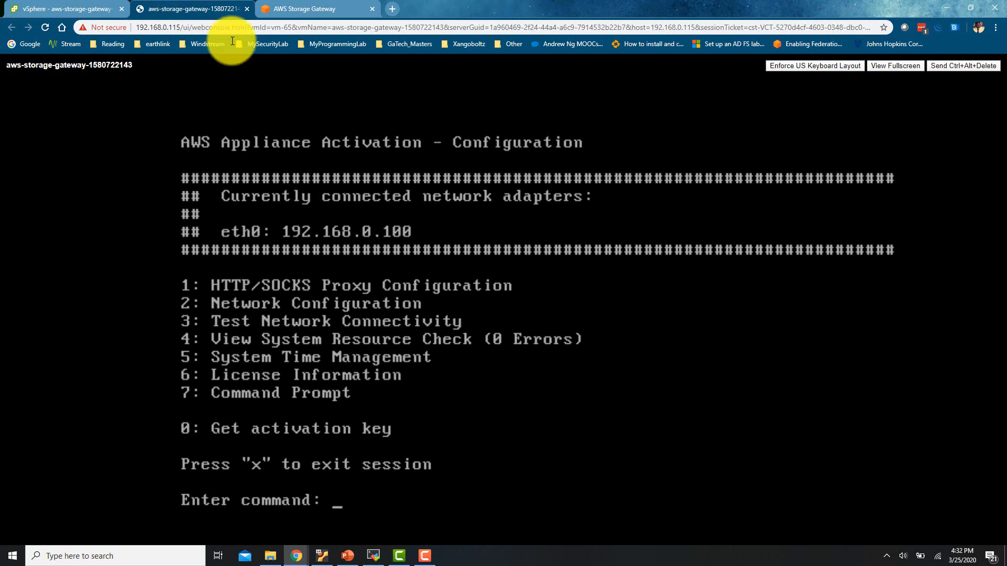
click(320, 4)
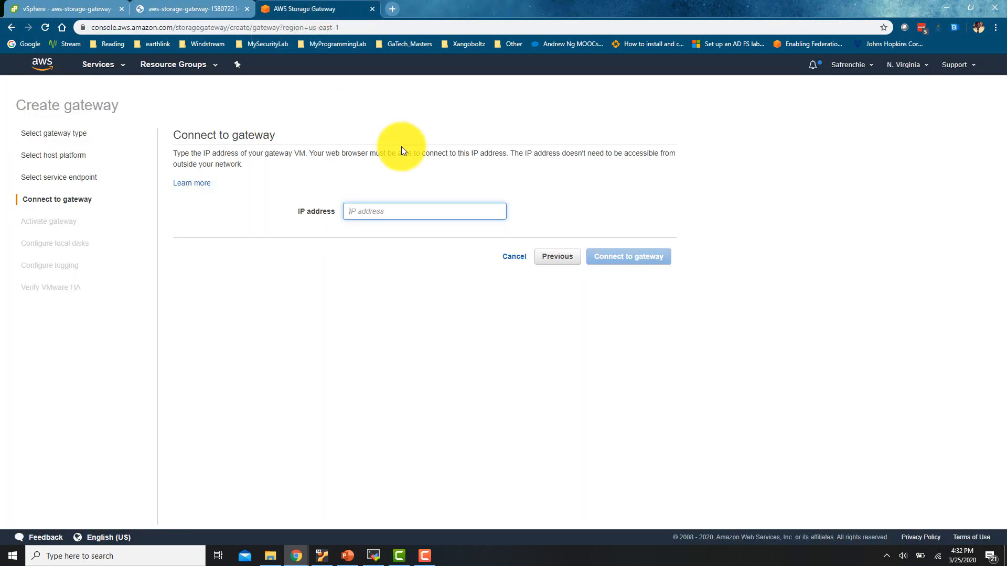
text(192.)
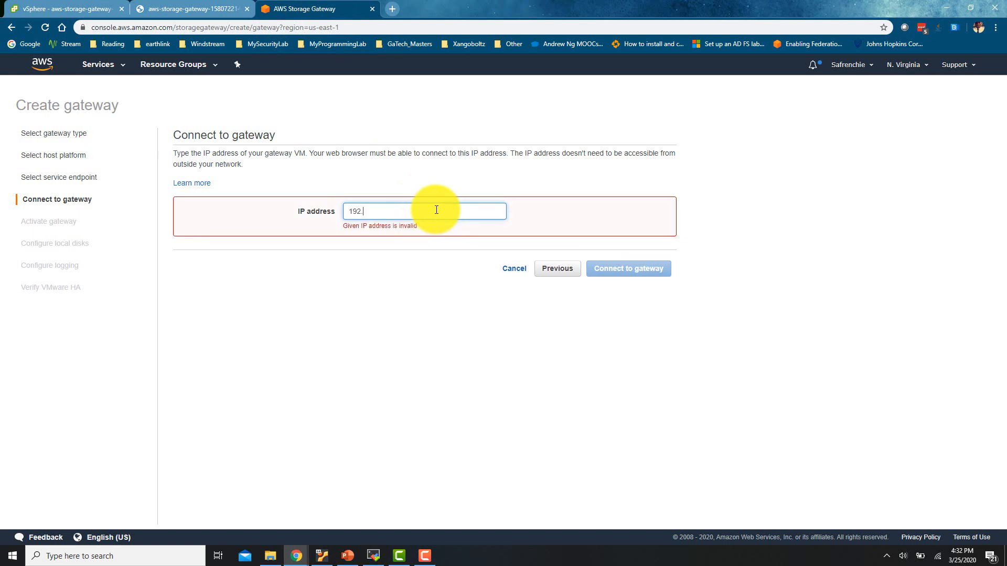
text(168.0.100)
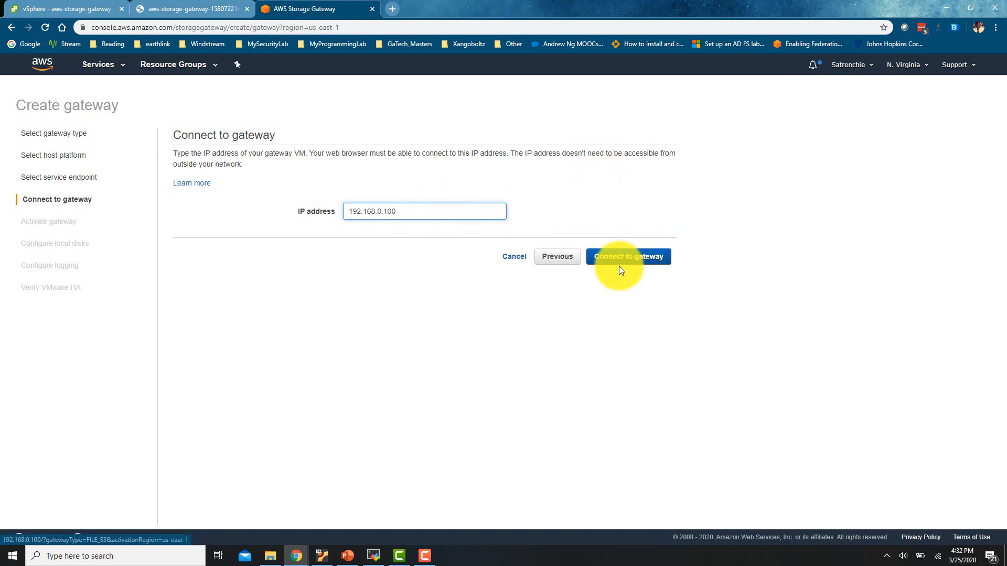
Connect to the gateway at 192.168.0.100 and set its time zone to GMT -5:00 Eastern Time
click(631, 261)
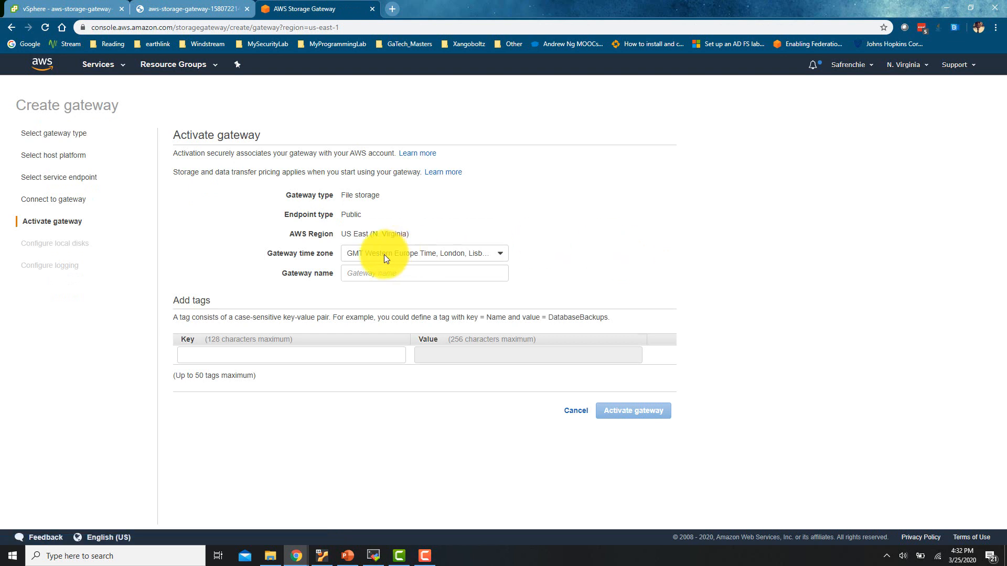
click(423, 256)
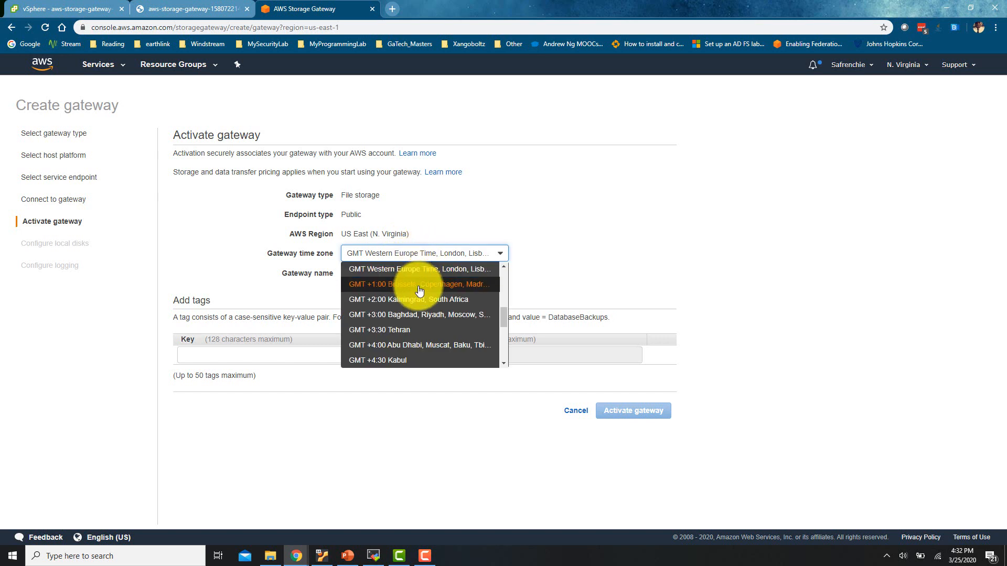
scroll(419, 288, up, 3)
scroll(419, 290, up, 1)
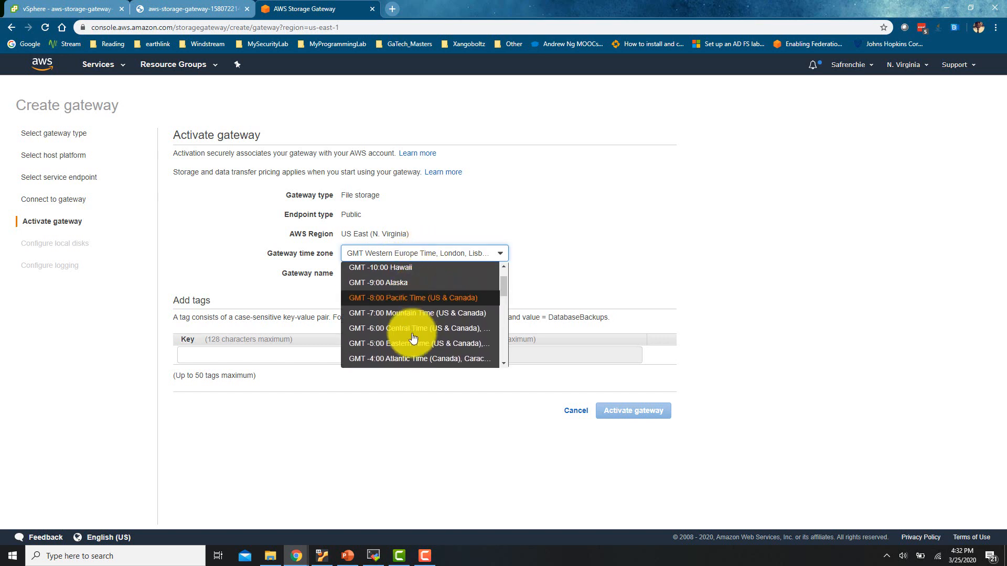
click(420, 348)
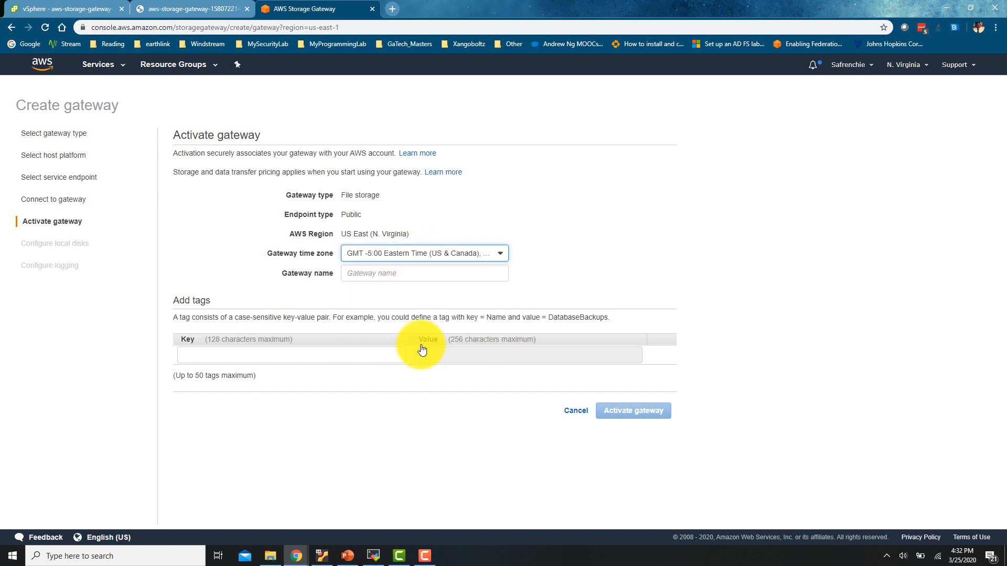
Name the gateway Xangoboltz-GW, tag it Name = Xangoboltz-GW, and activate it
click(448, 278)
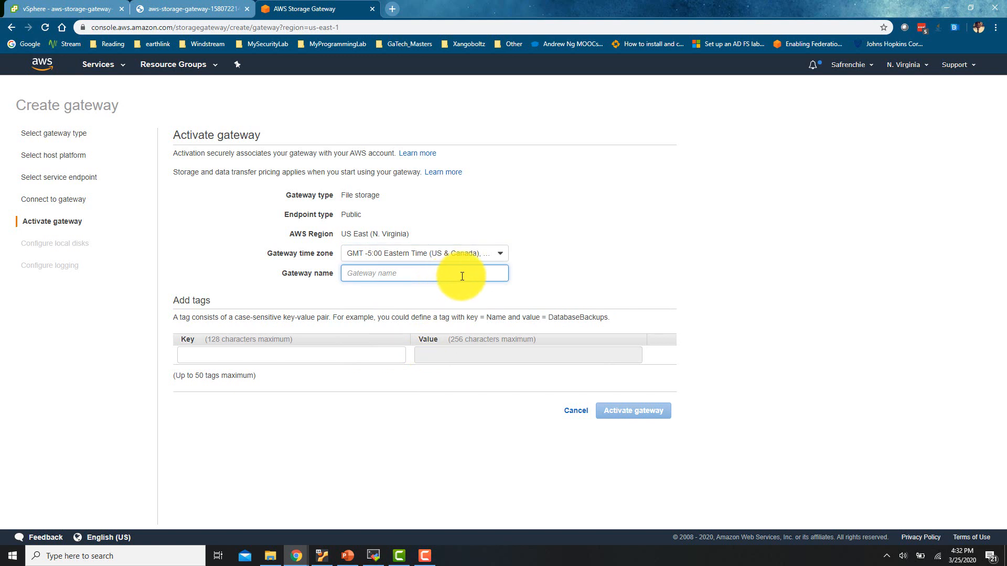
text(Xangob)
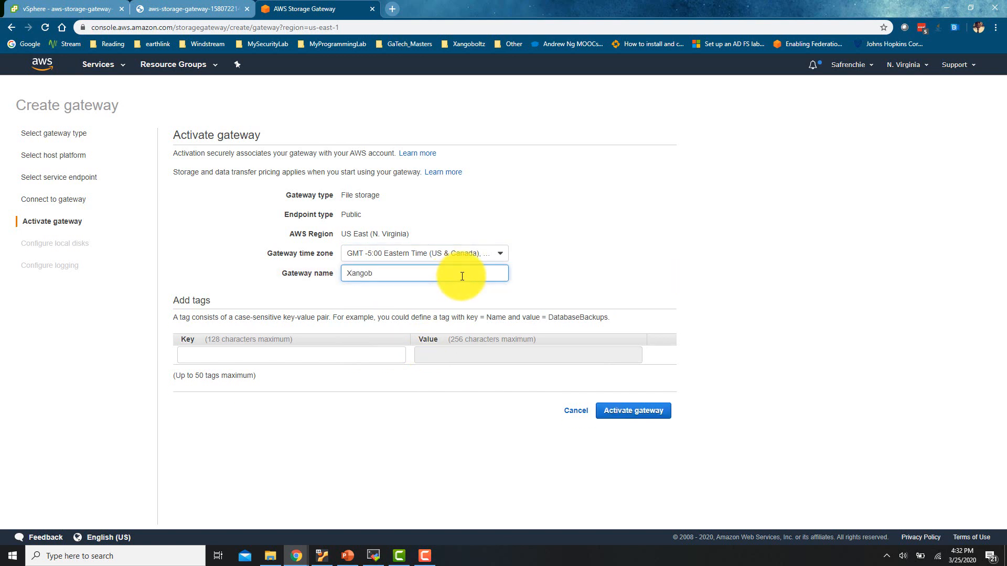
text(oltz)
key(BackSpace)
text(-GW)
click(296, 354)
text(Name)
key(Tab)
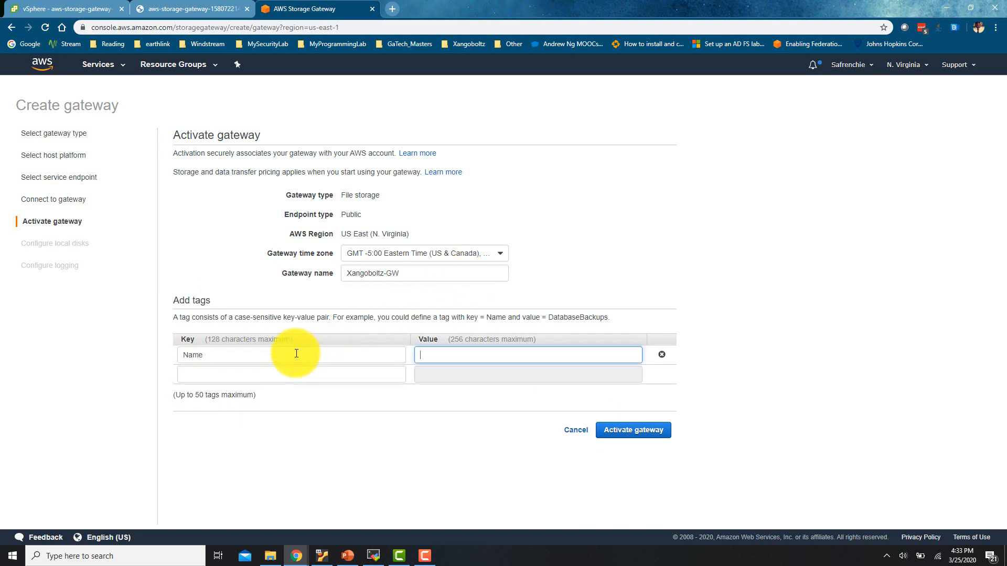
triple_click(396, 272)
key(ctrl+c)
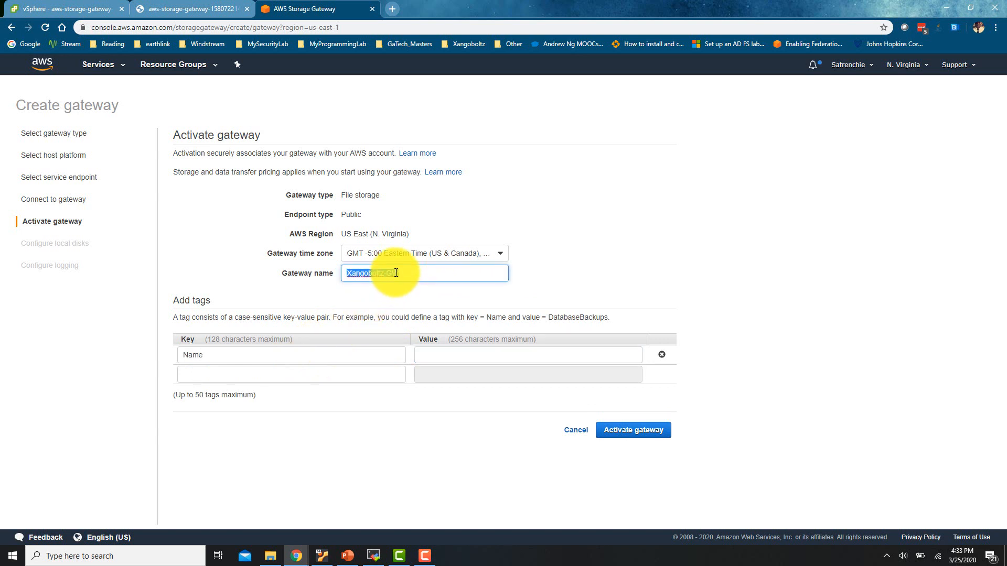
click(472, 359)
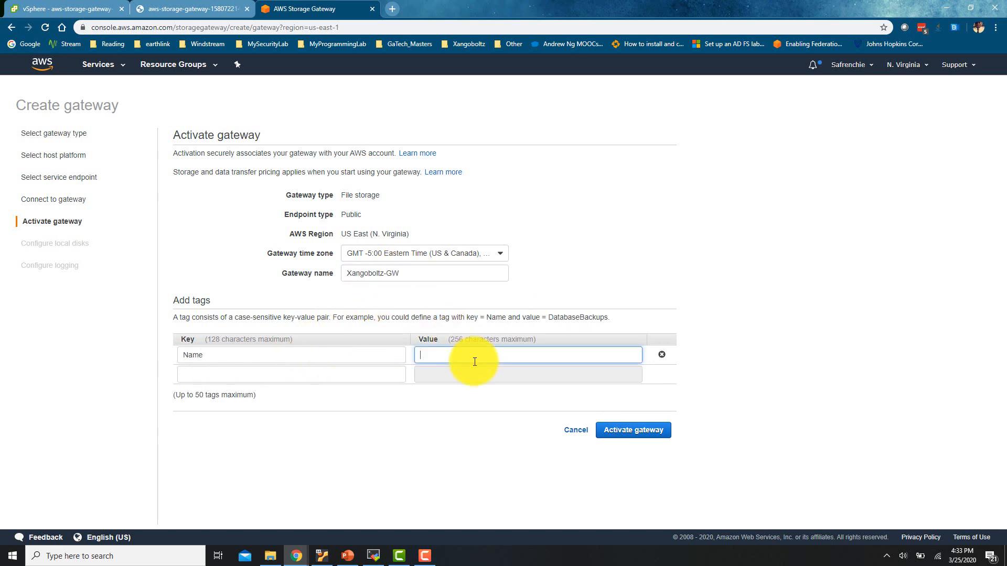
key(ctrl+v)
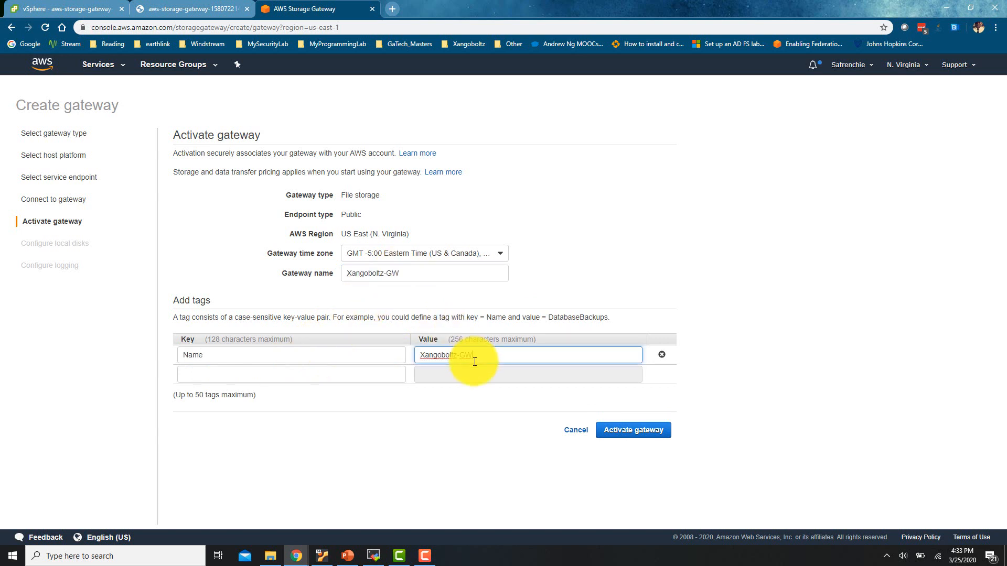
click(624, 437)
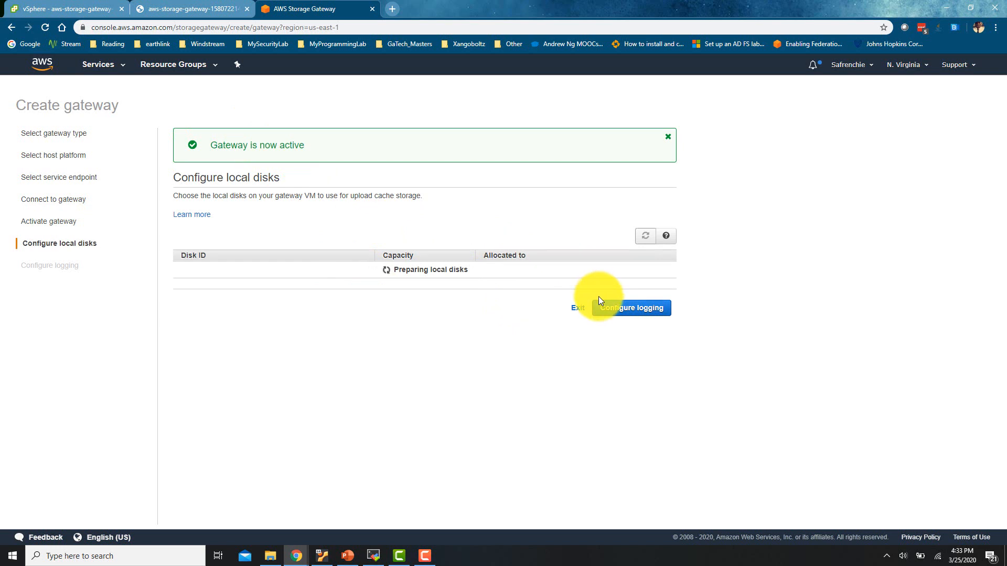
Advance to the Configure logging step and open CloudWatch Log Groups to create a new one
click(629, 315)
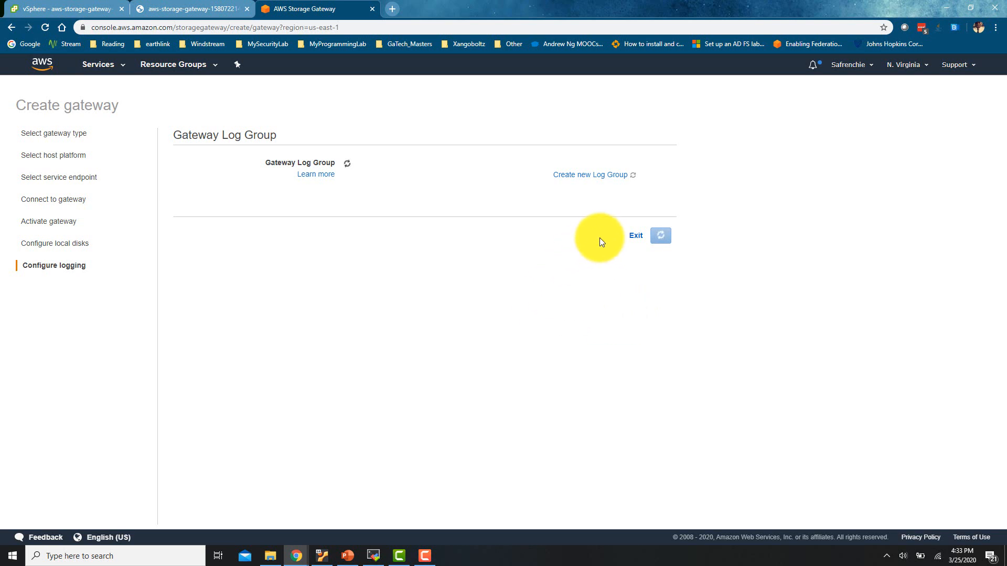
click(594, 179)
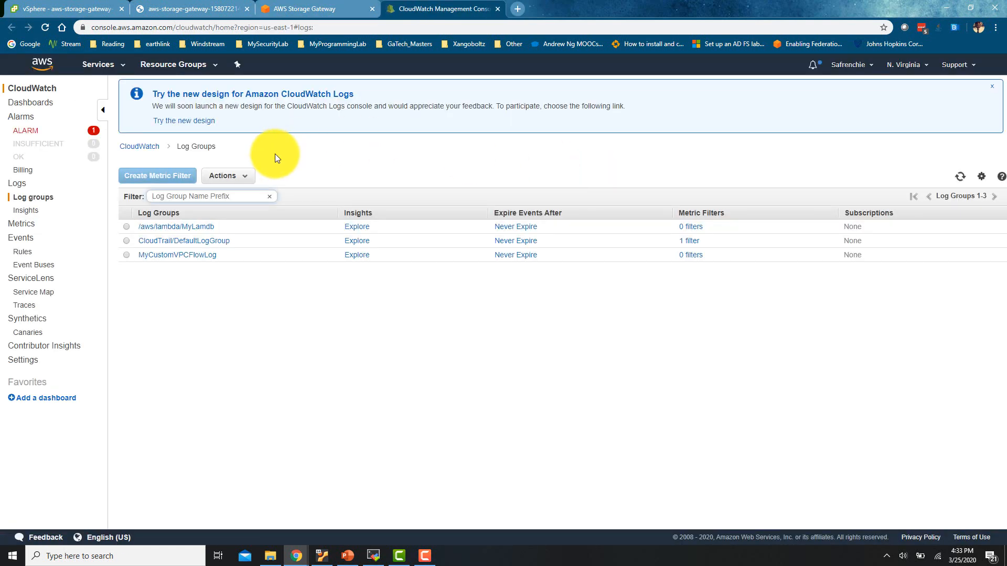
Create a CloudWatch log group named Xangoboltz_GW_LG via Actions > Create log group
click(221, 181)
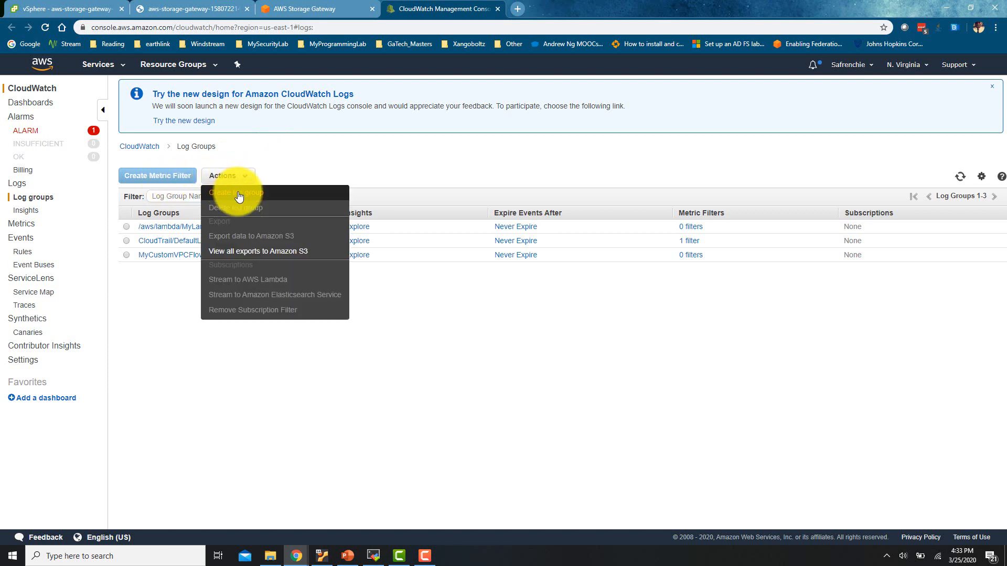
click(236, 194)
click(492, 298)
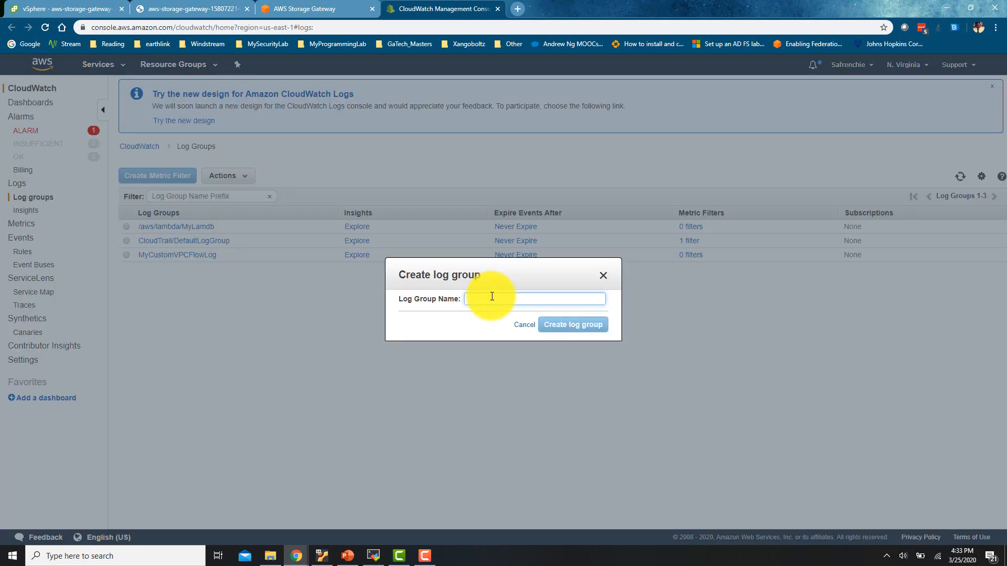
text(Xangob)
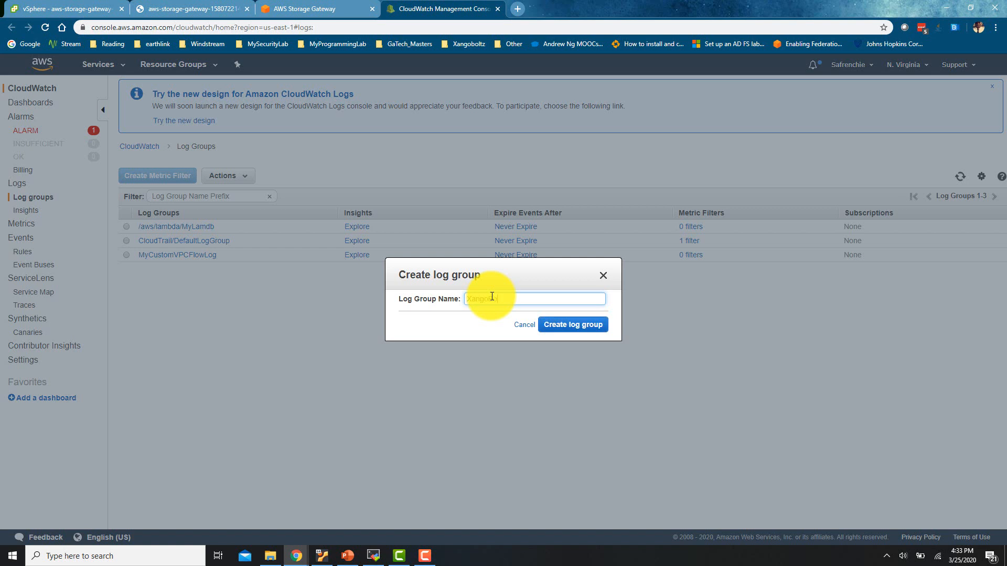
text(oltz_GW_LG)
click(569, 327)
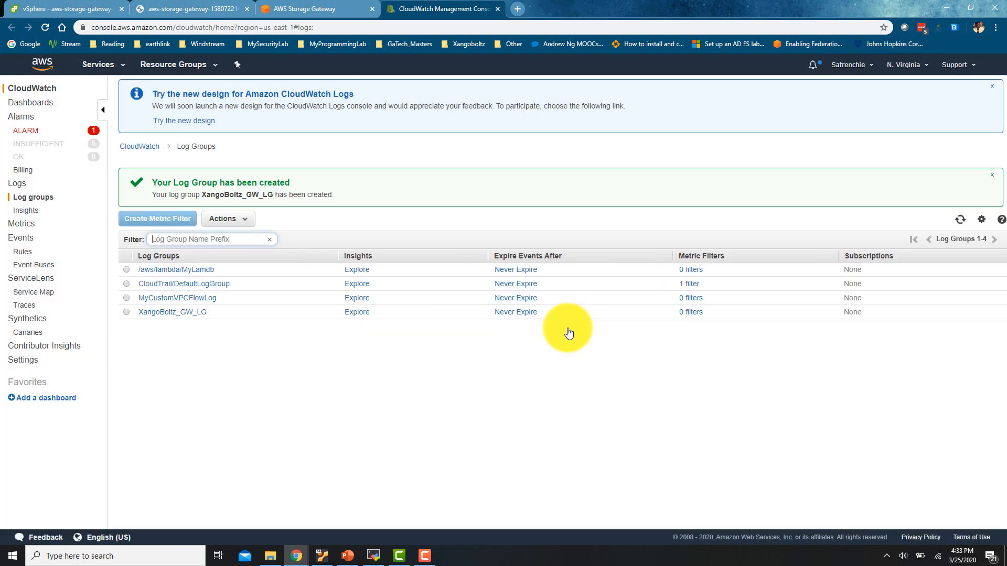
Check the new log group in CloudWatch, then exit the wizard to the Xangoboltz-GW gateway details
click(301, 9)
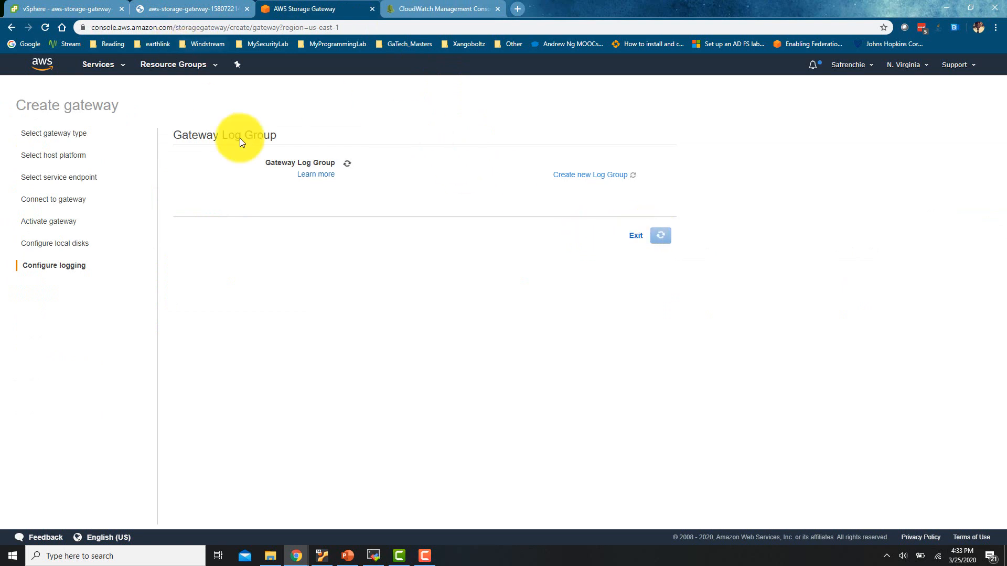
click(425, 8)
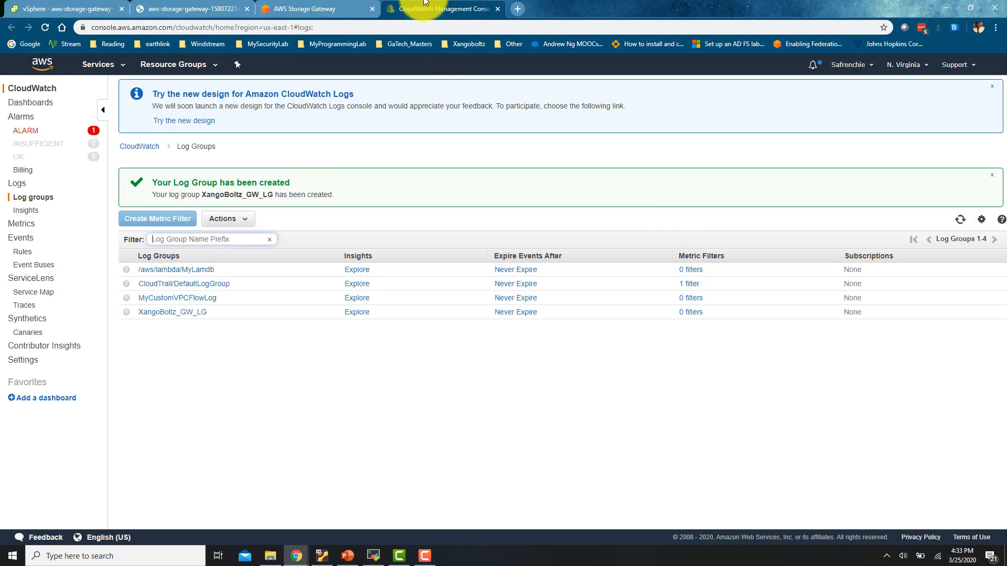
click(322, 6)
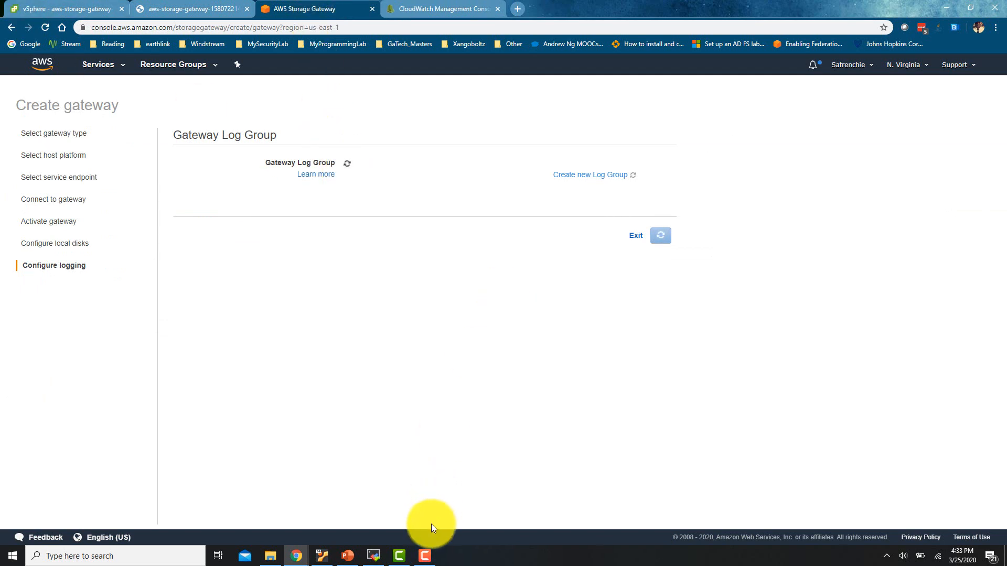
click(425, 556)
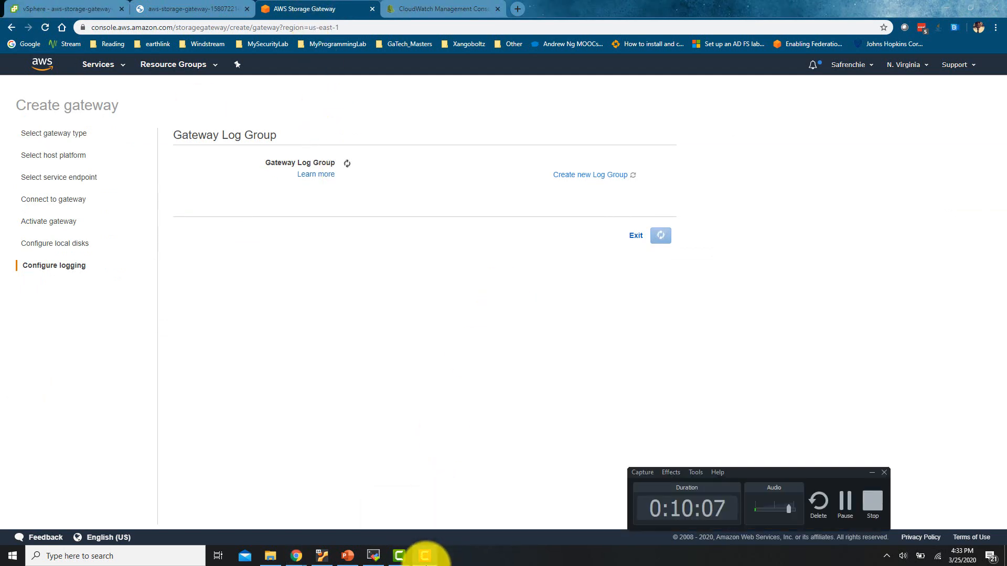
click(845, 501)
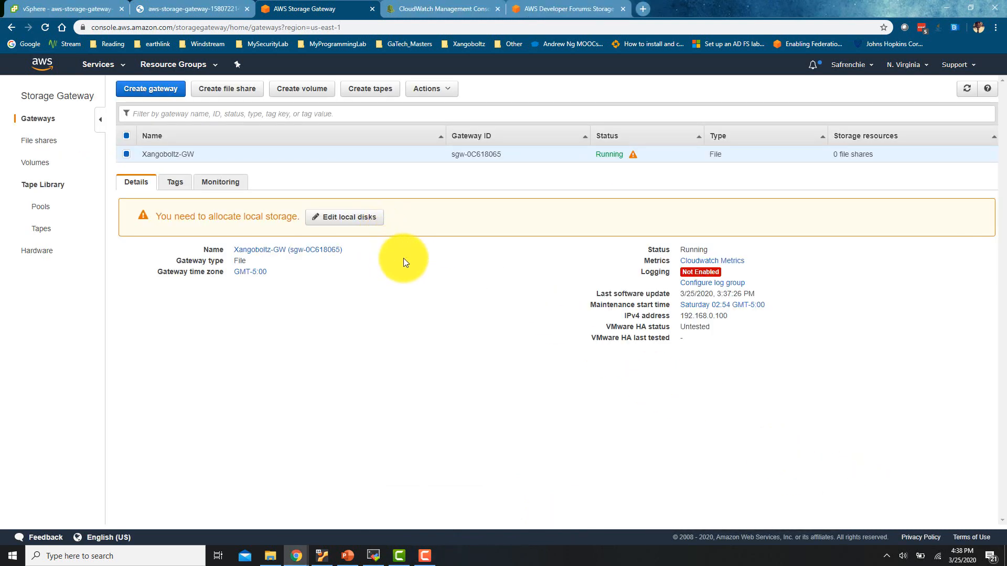
Set Xangoboltz-GW's Gateway Log Group to XangoBoltz_GW_LG and save
drag(597, 157, 626, 153)
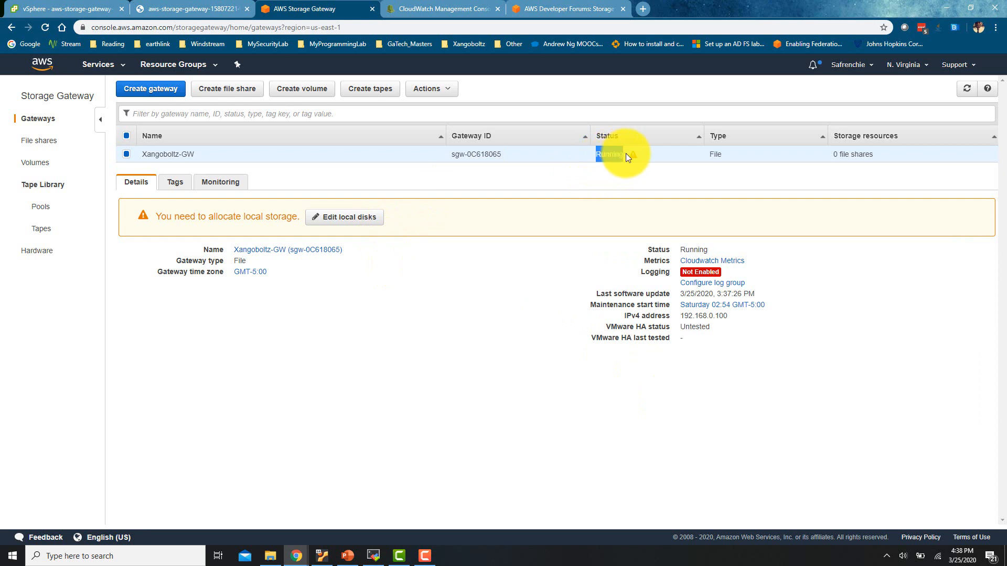
click(719, 284)
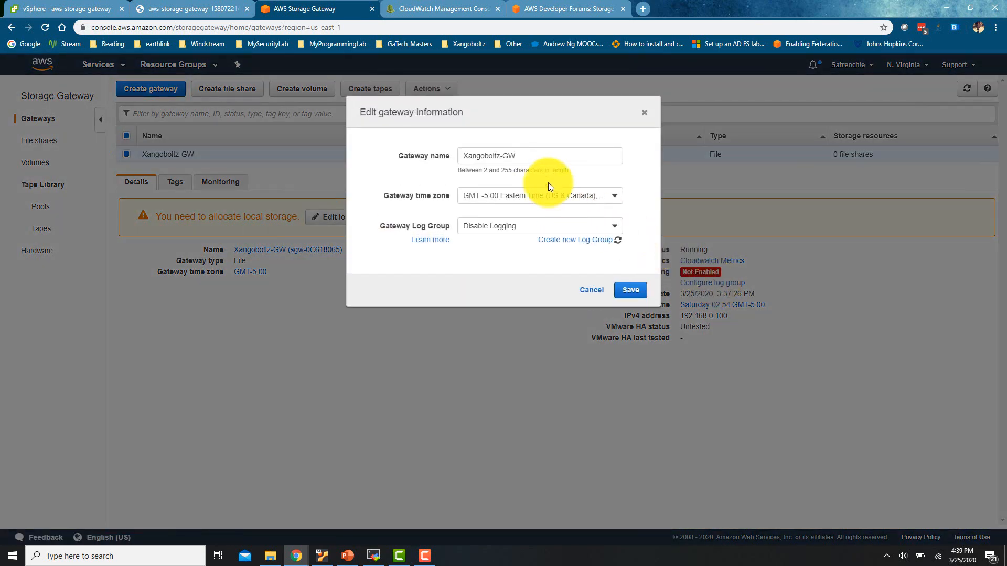
click(549, 226)
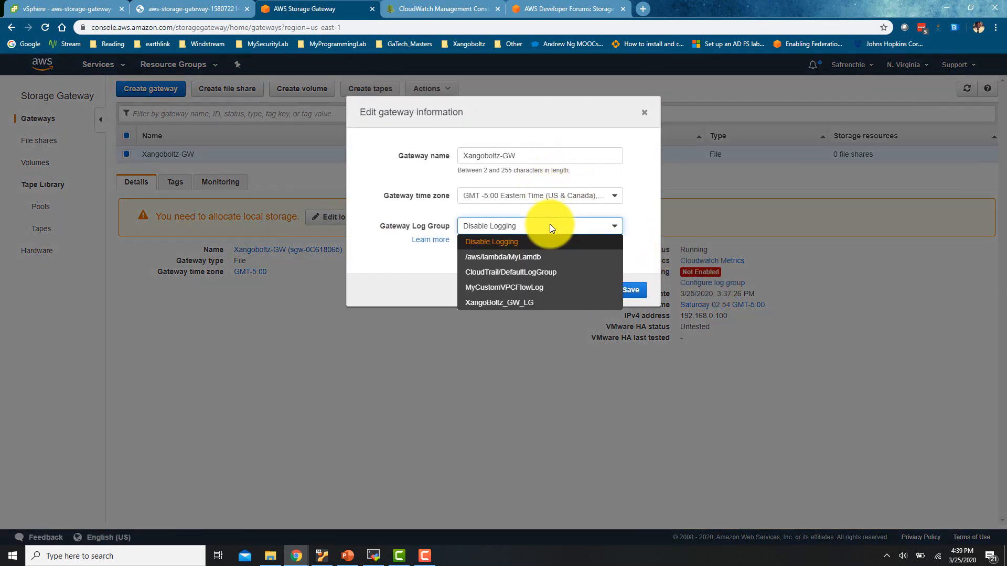
click(538, 308)
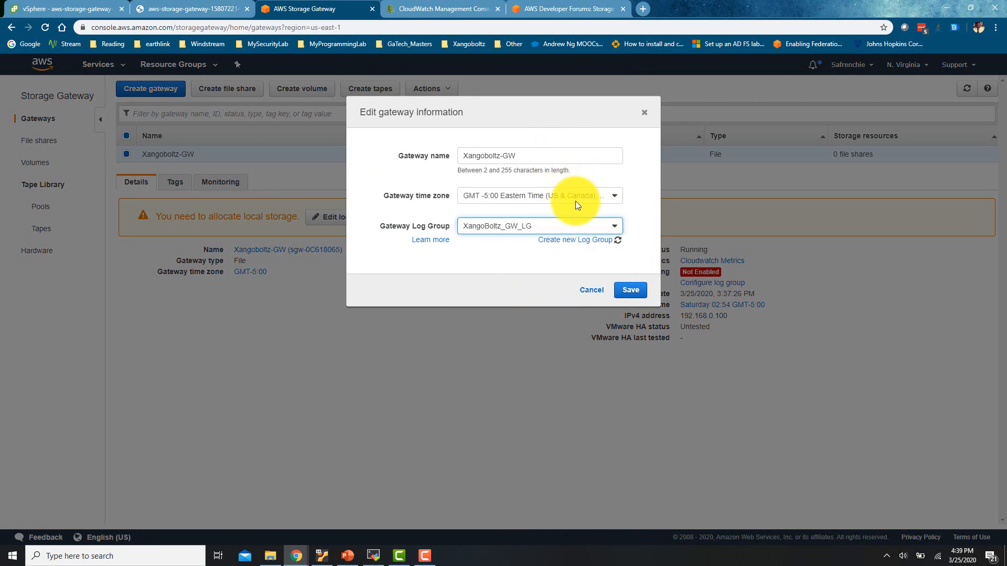
click(632, 290)
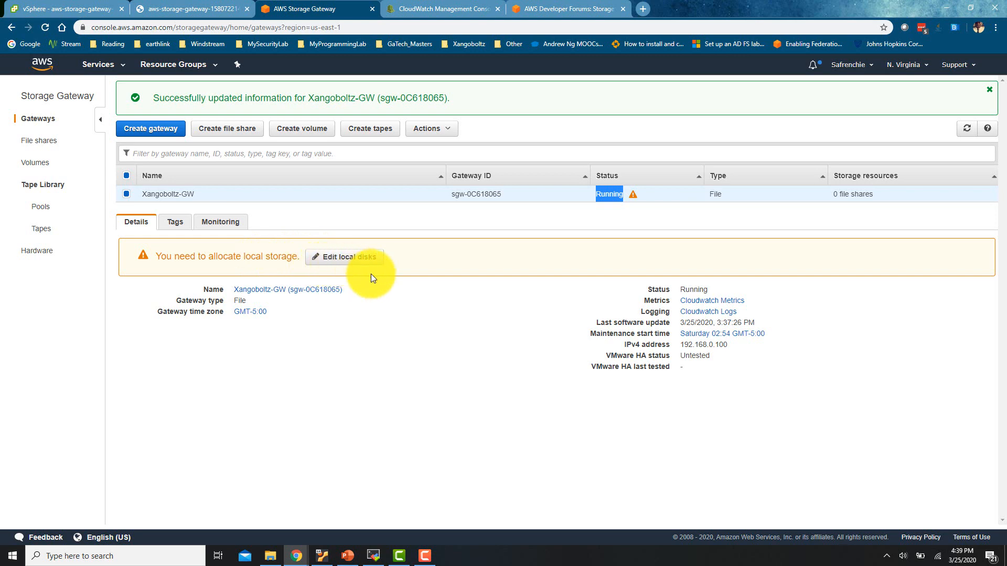
Confirm Edit local disks finds no local disks after refreshing, then switch to the gateway VM in vSphere
click(342, 258)
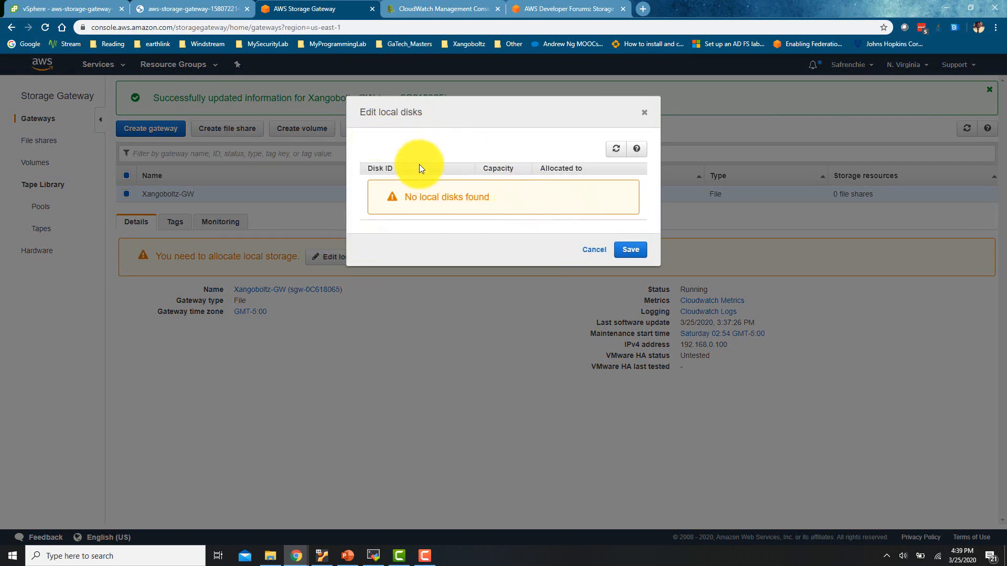
click(614, 149)
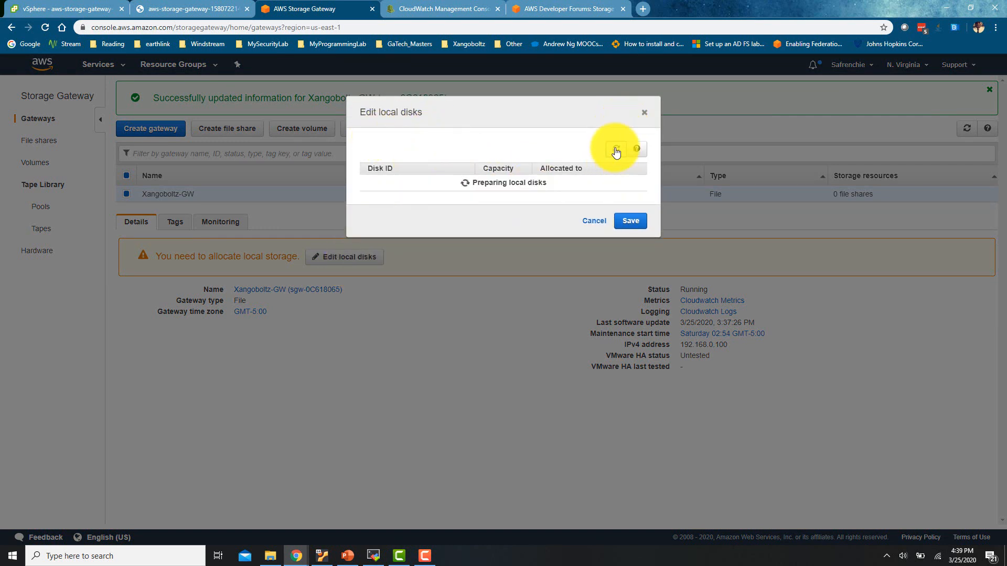
click(618, 250)
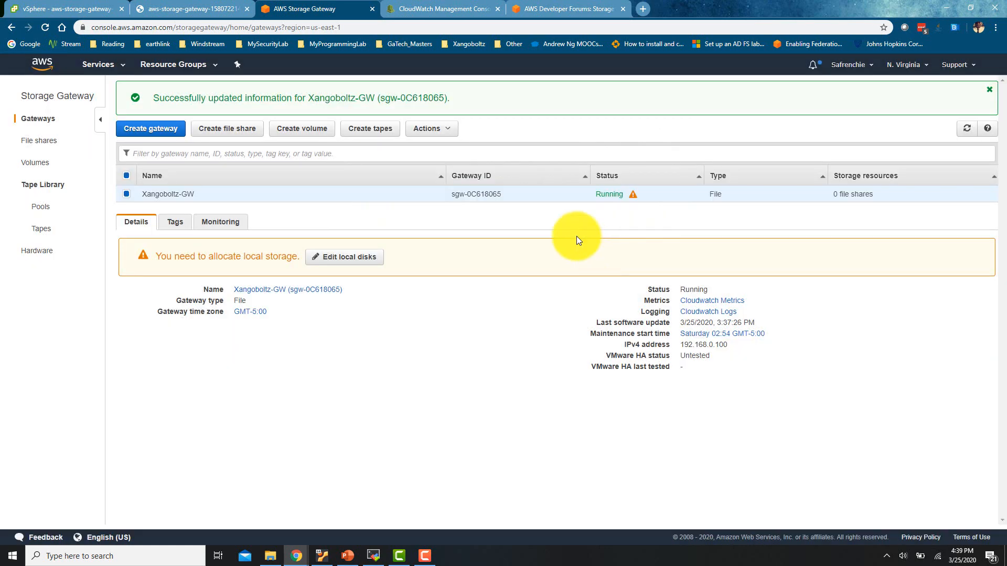
click(100, 5)
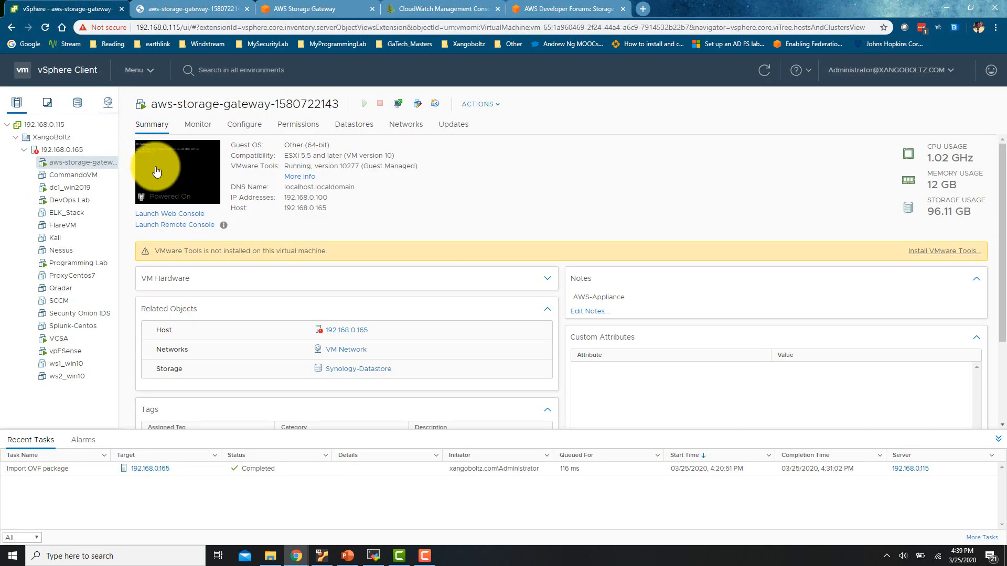
click(494, 107)
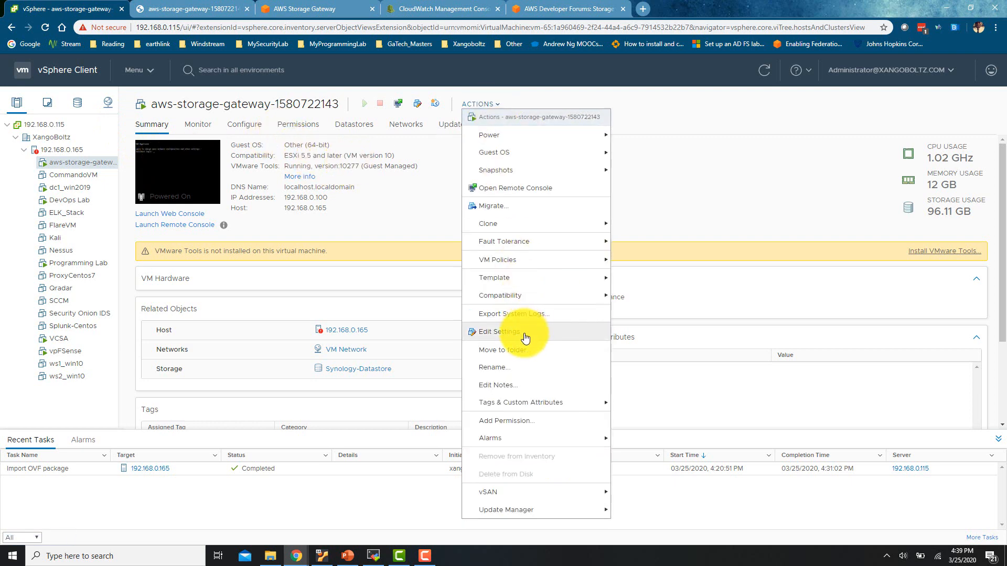
click(523, 336)
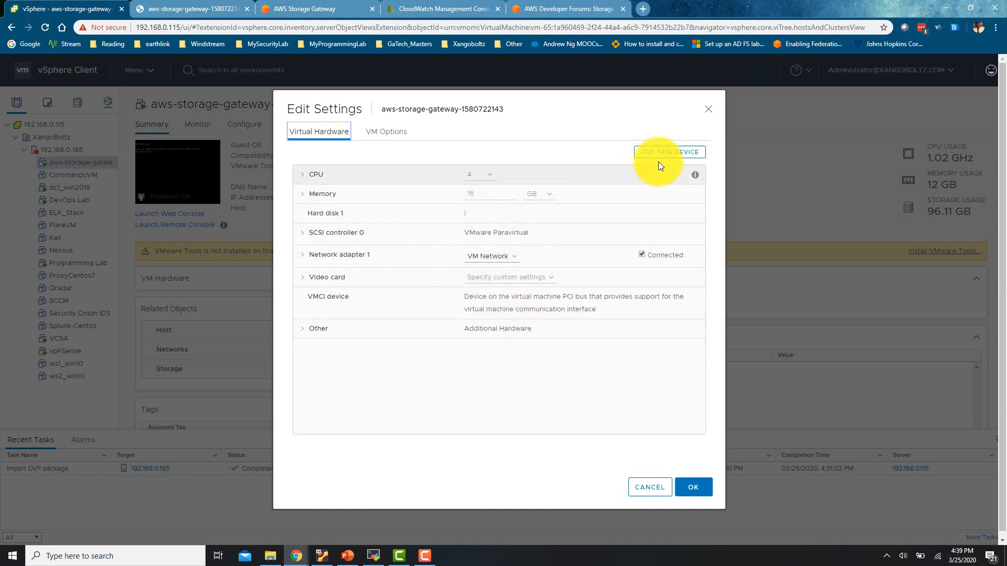
click(668, 153)
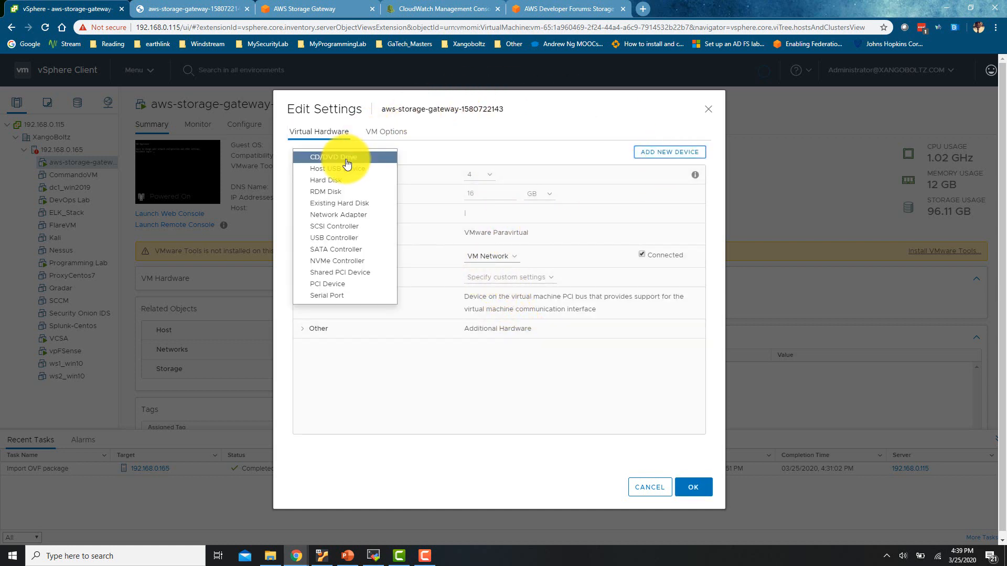
click(353, 184)
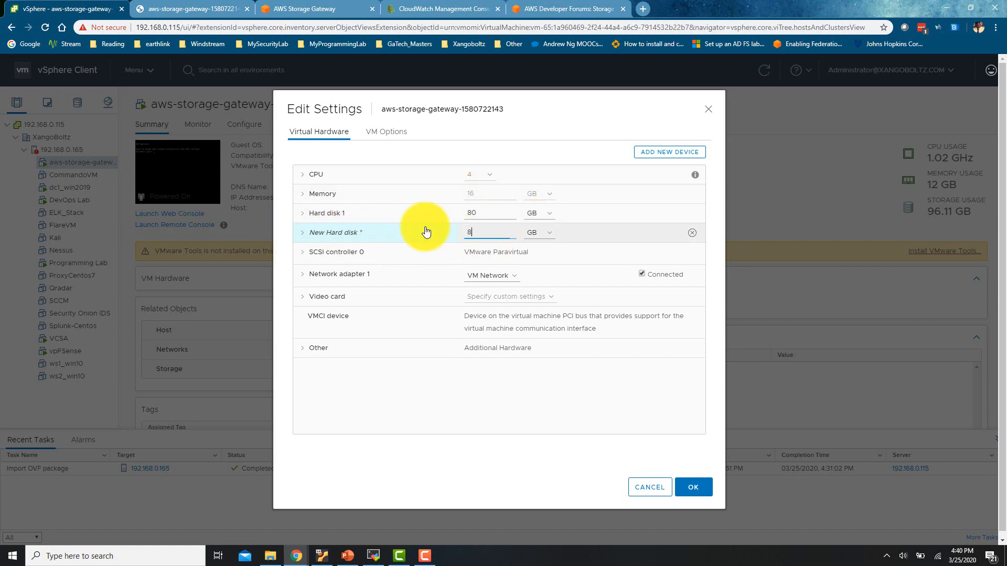
Size the new hard disk at 300 GB and apply the VM reconfiguration
click(540, 234)
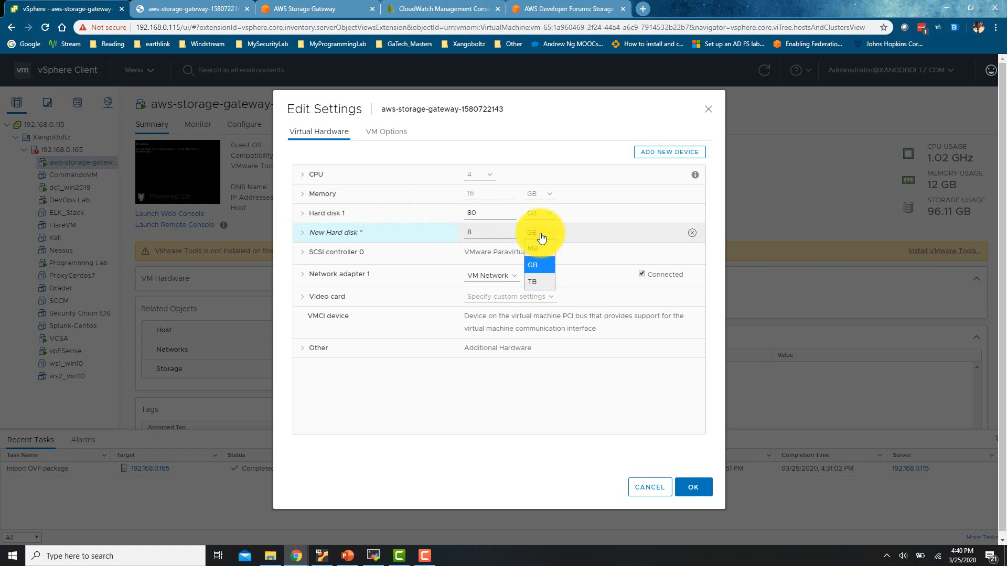
click(488, 232)
drag(488, 233, 454, 234)
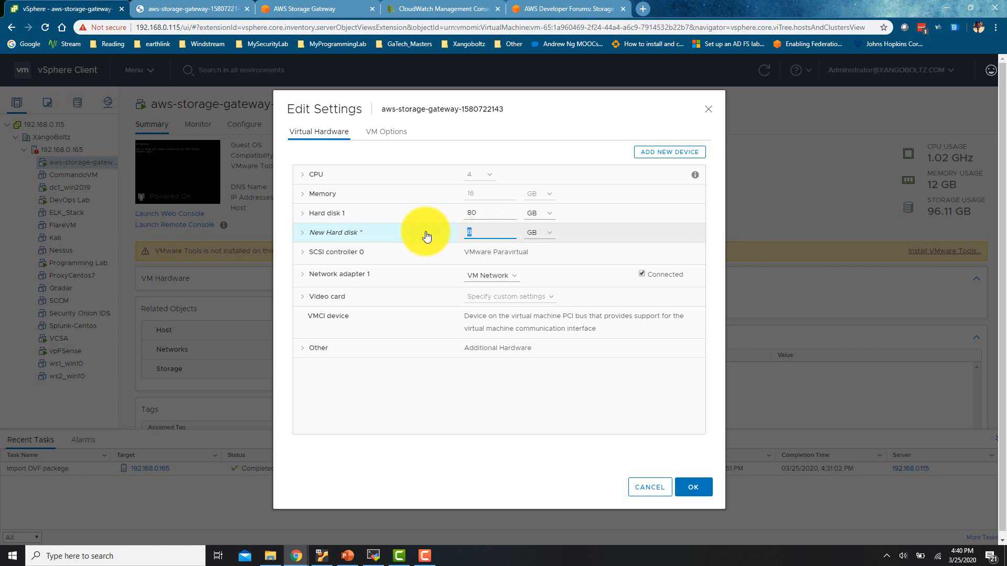
text(800)
key(BackSpace)
key(BackSpace)
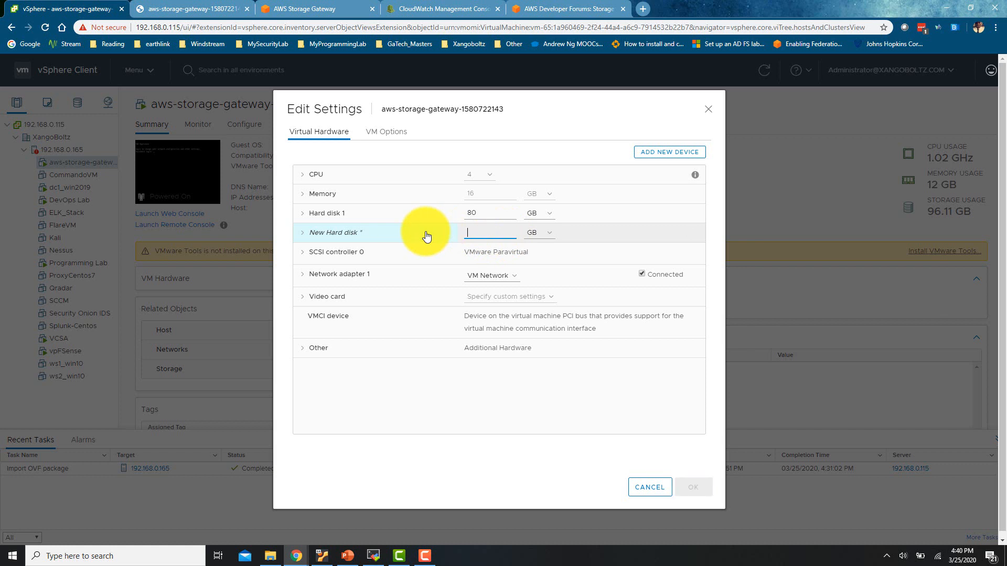
text(100)
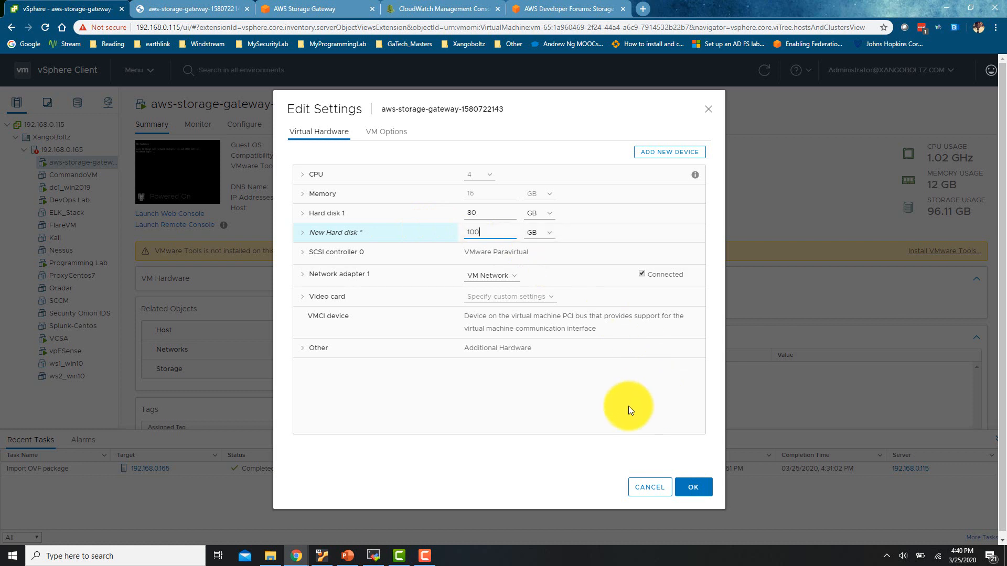
drag(496, 229, 427, 226)
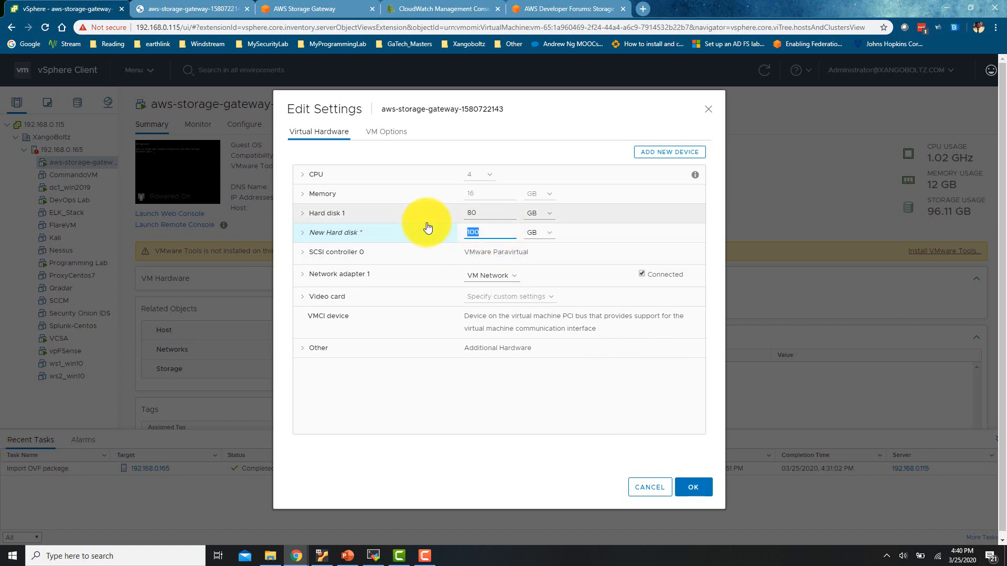
text(300)
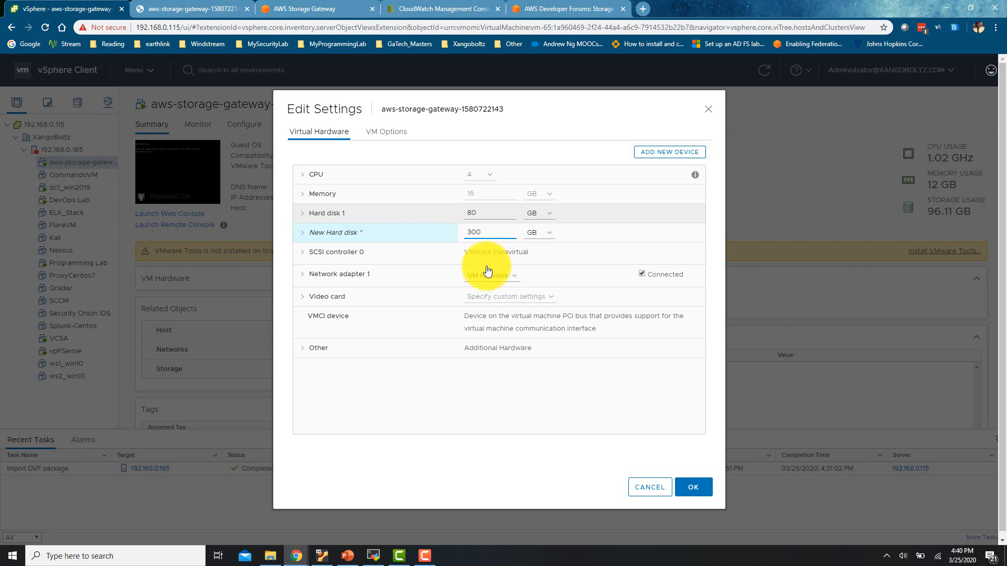
click(696, 488)
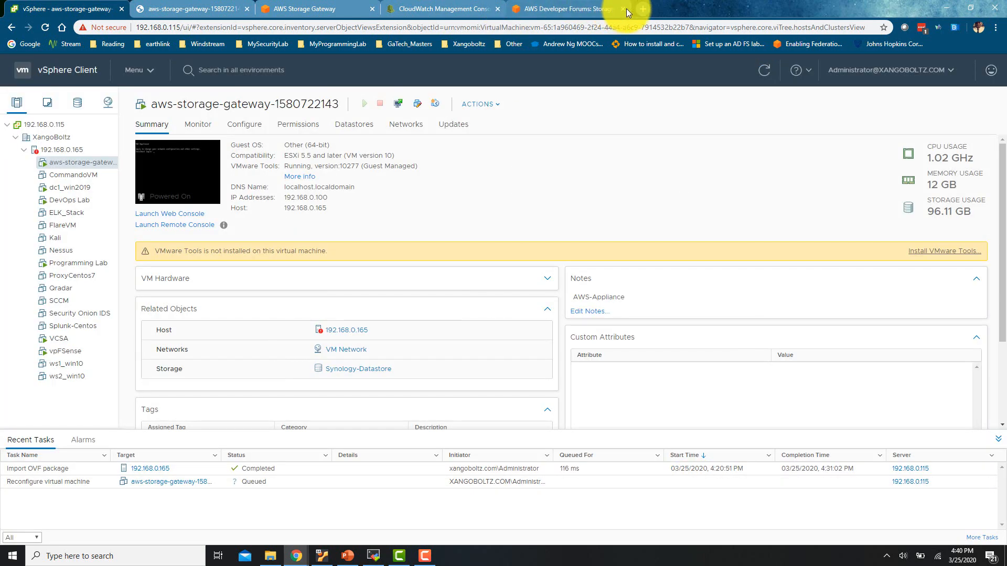
click(623, 8)
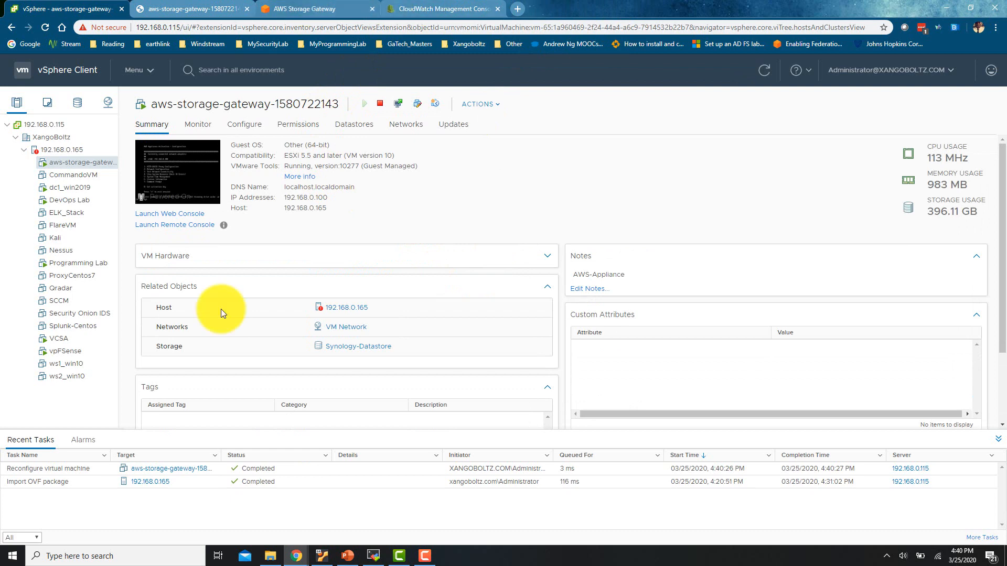
Allocate the 300 GiB SCSI (0:1) disk to Cache for Xangoboltz-GW and save
click(326, 9)
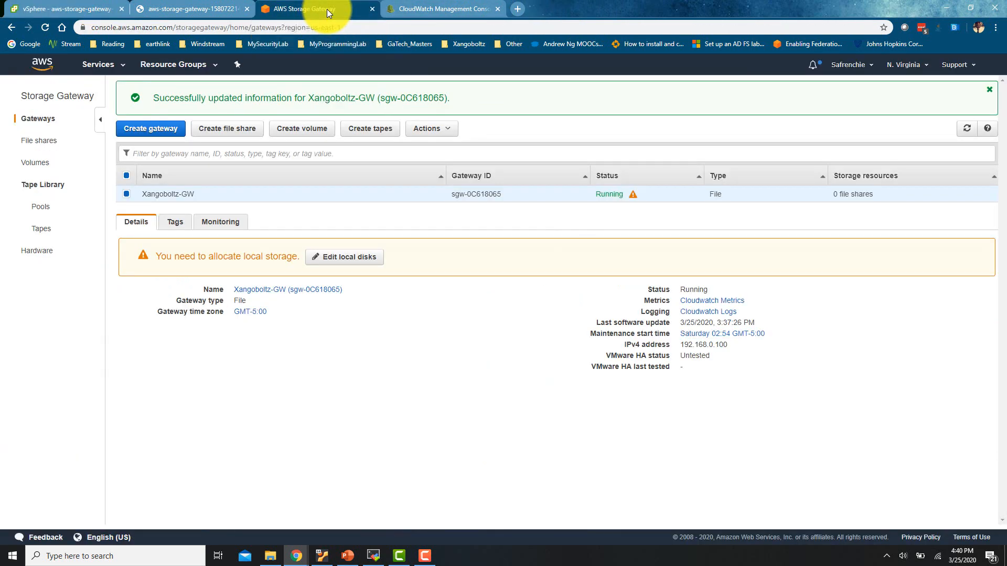
click(350, 257)
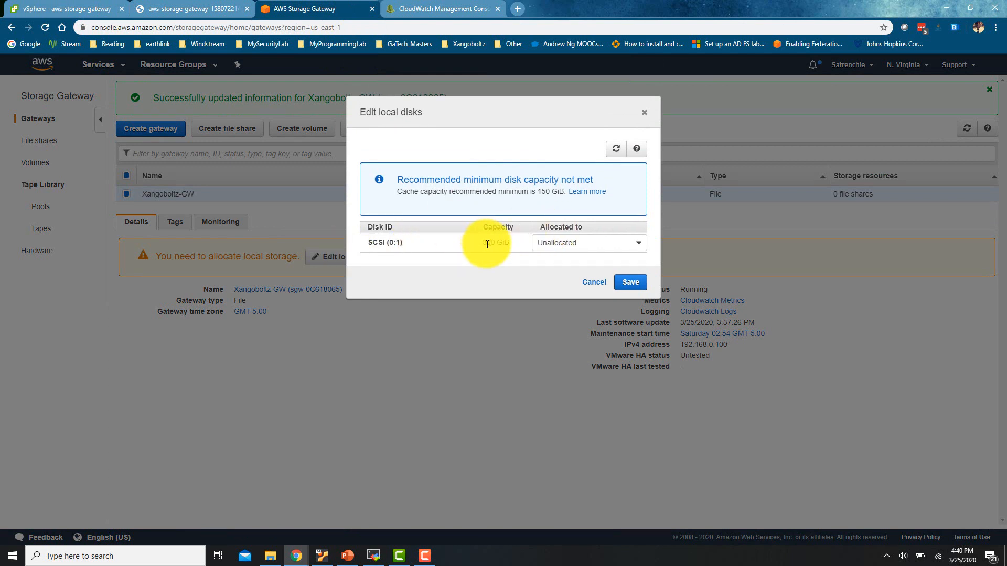
drag(483, 243, 503, 243)
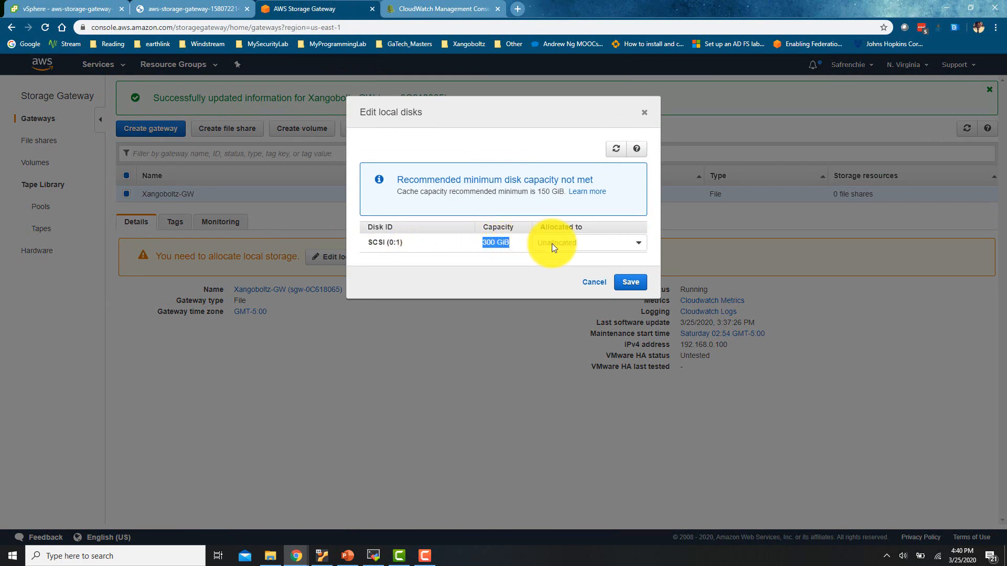
click(574, 246)
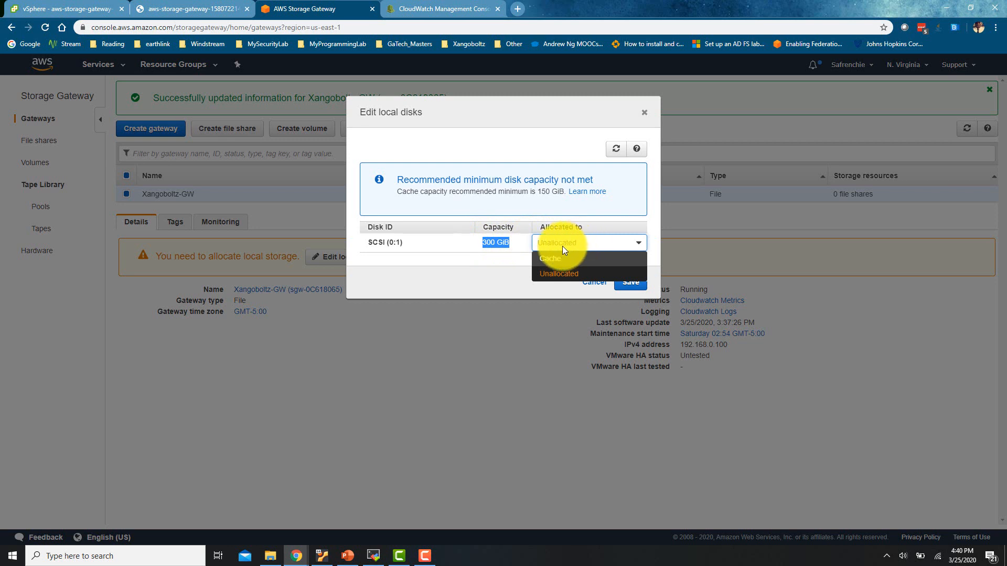
click(591, 262)
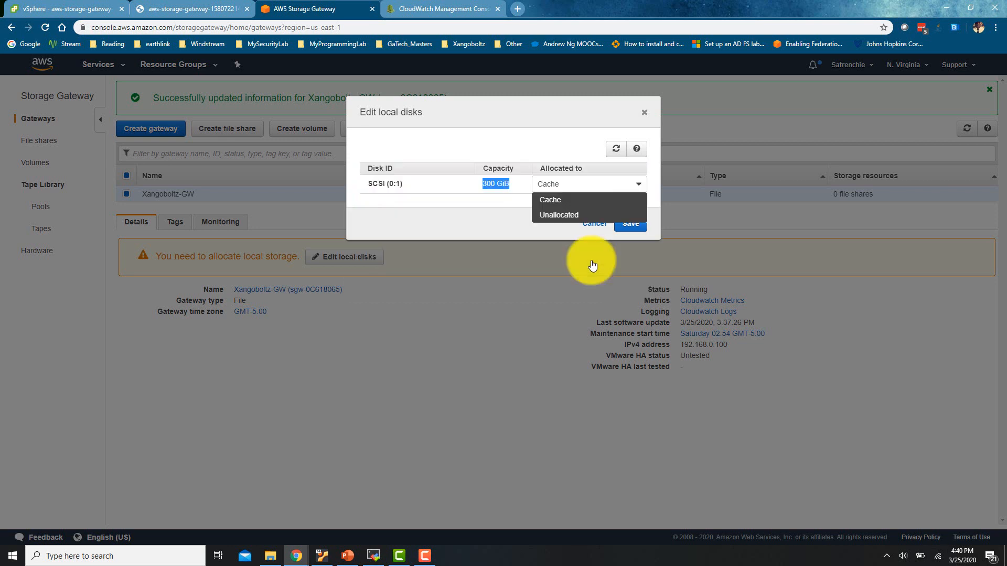
click(631, 226)
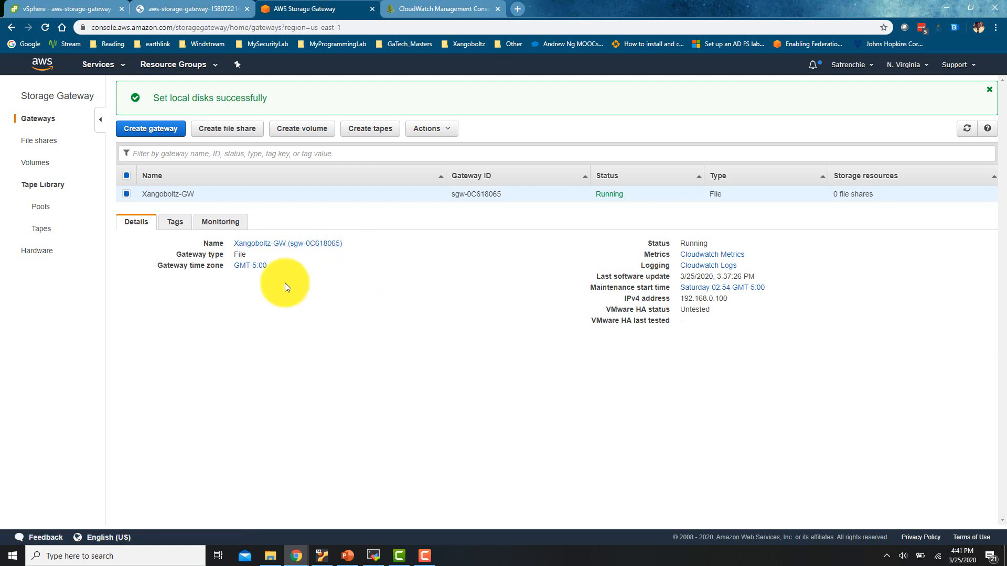
Open the Create file share form for Xangoboltz-GW and select its empty S3 bucket name field
click(230, 137)
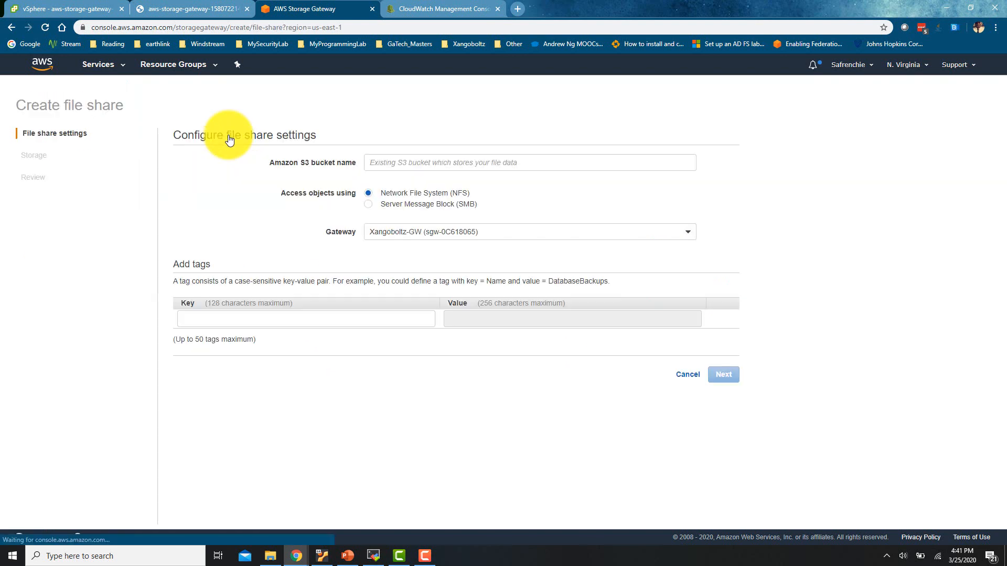
click(401, 162)
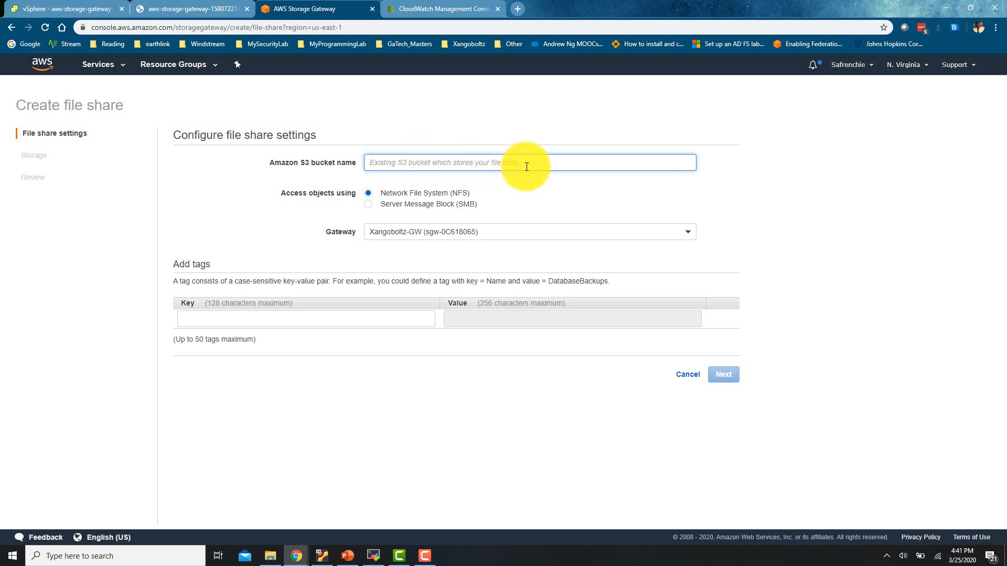
click(469, 5)
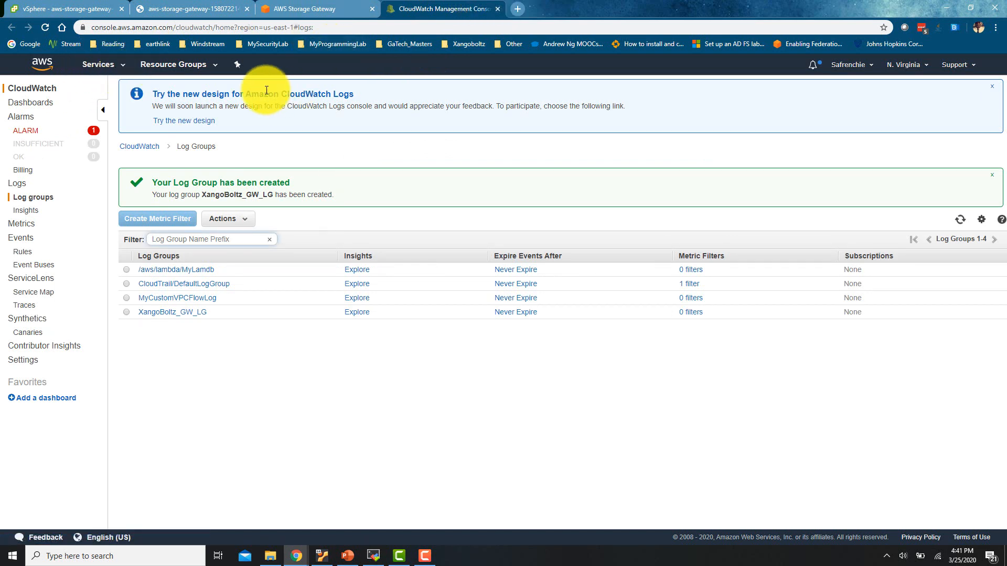
Go to S3, start a new bucket and enter the name xangobolyz_backupp
click(113, 67)
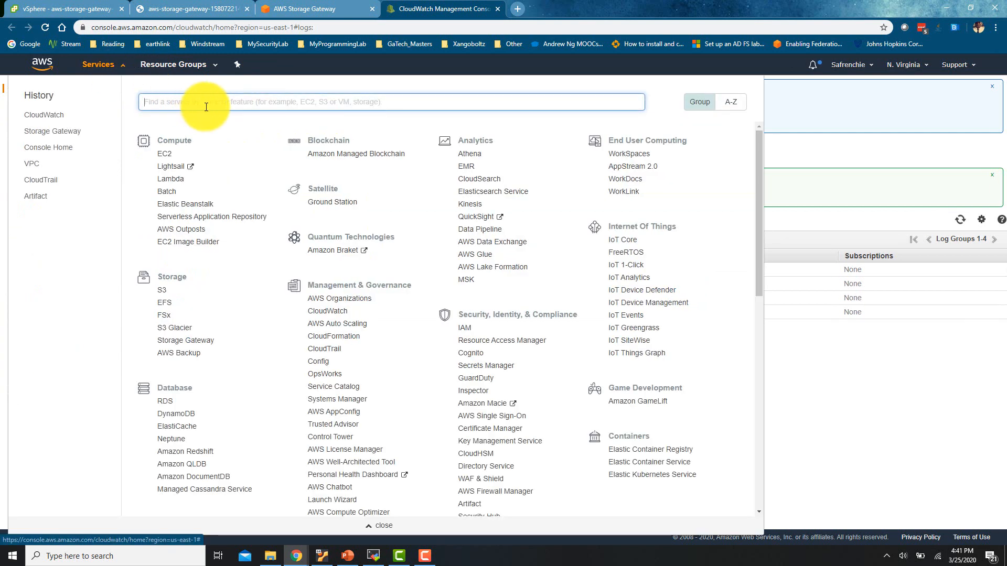
text(s3)
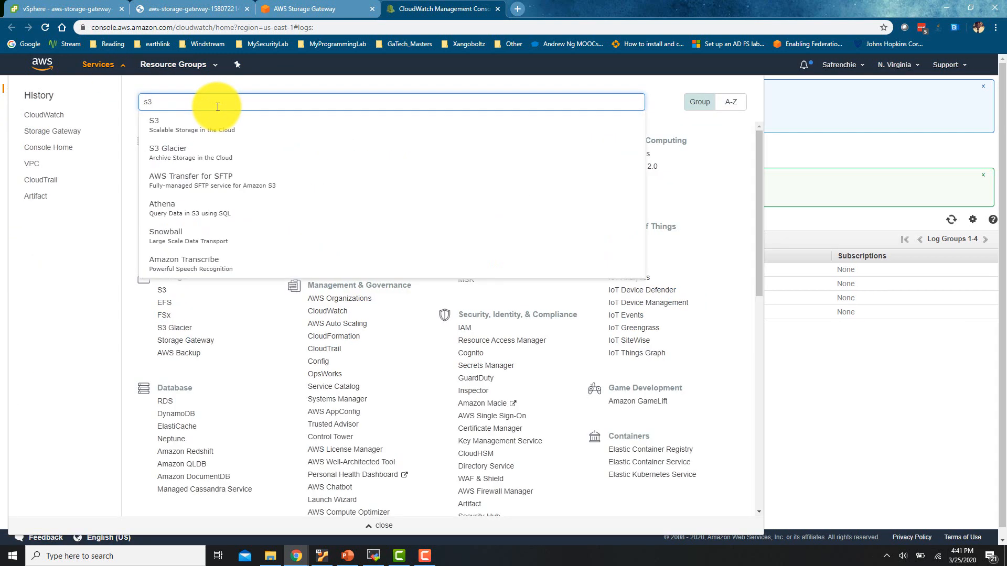
click(239, 124)
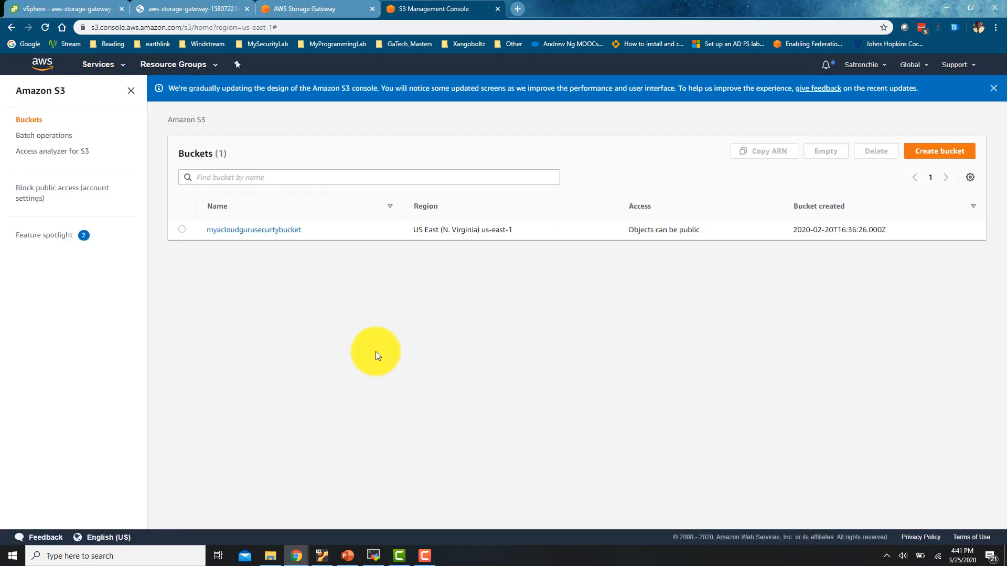
click(940, 156)
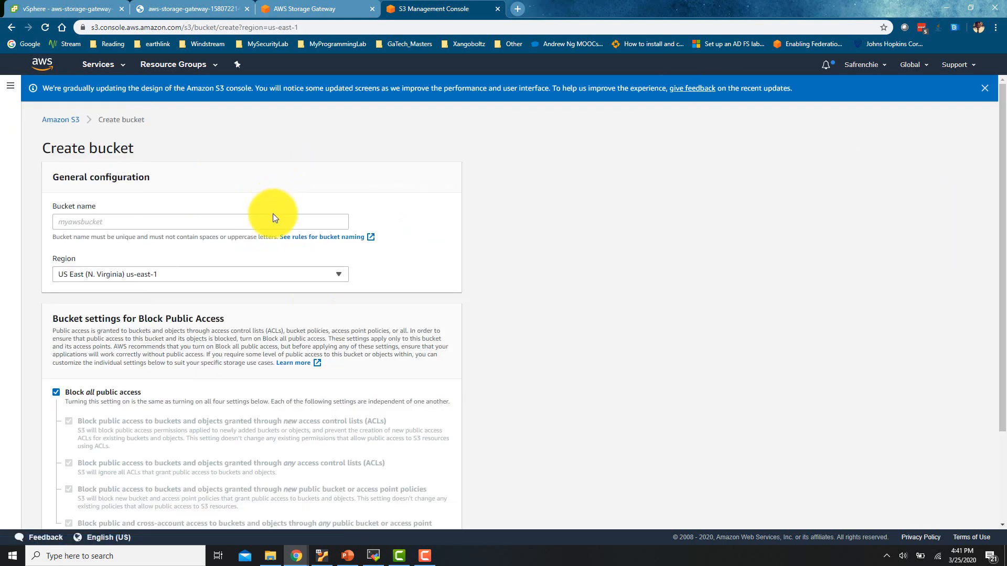
click(284, 223)
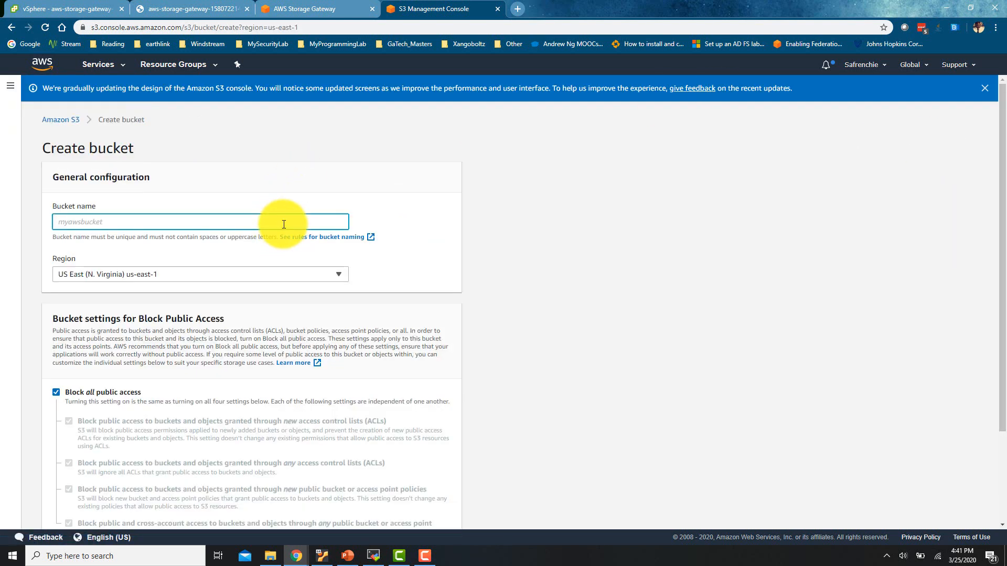
text(xangobolyz_backupp)
Keep US East (N. Virginia) as the bucket's region and submit it
click(299, 271)
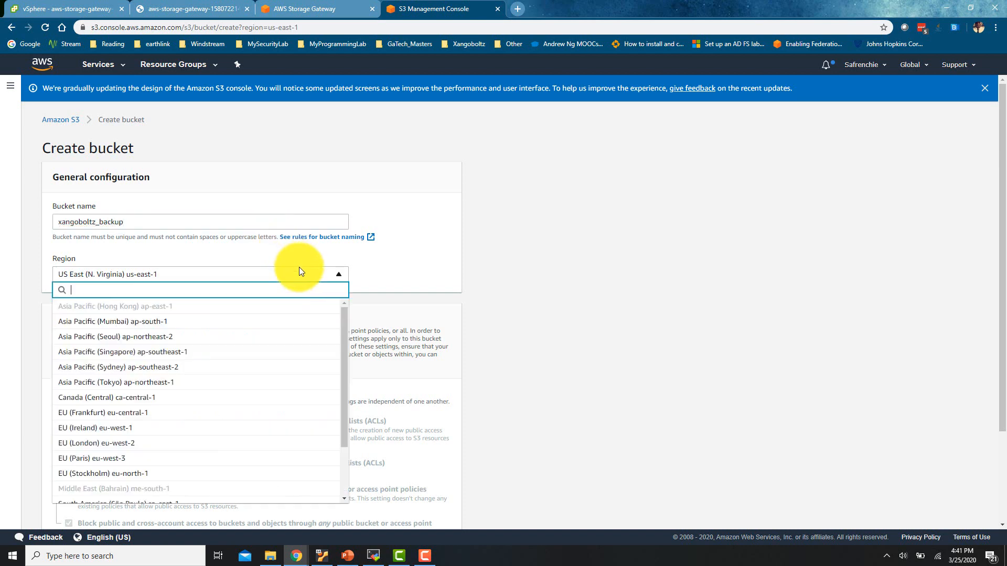
click(301, 275)
click(298, 275)
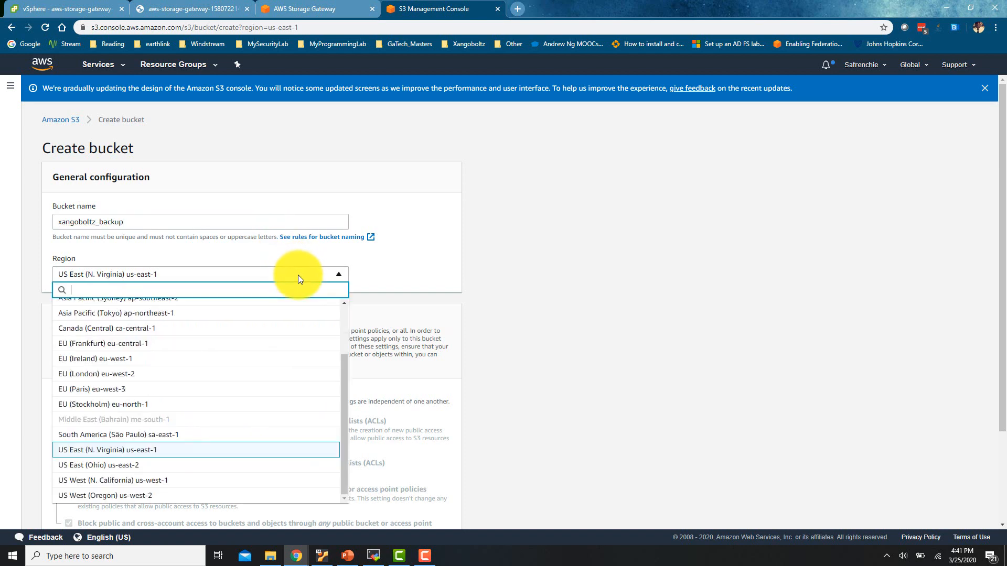
click(276, 451)
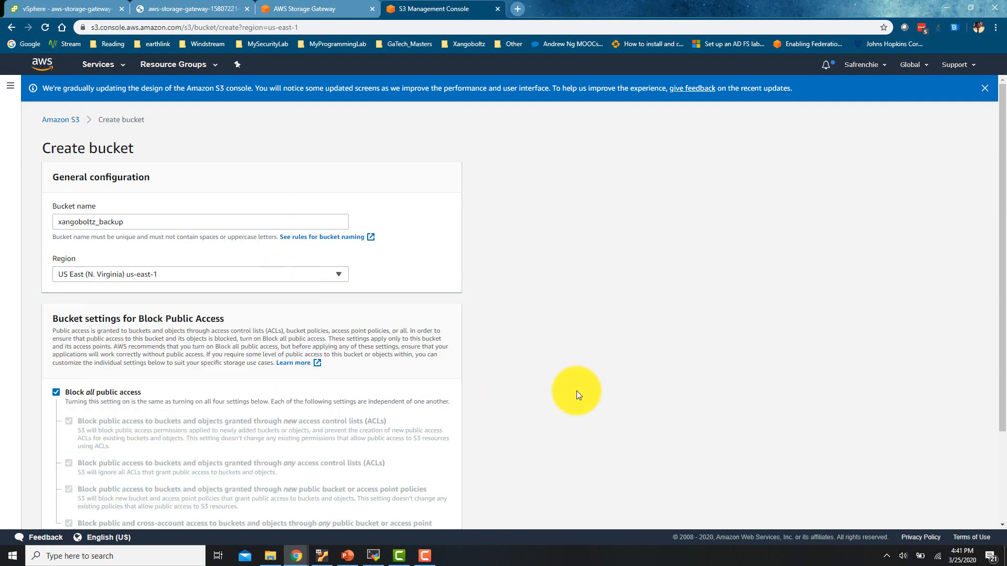
scroll(577, 394, down, 3)
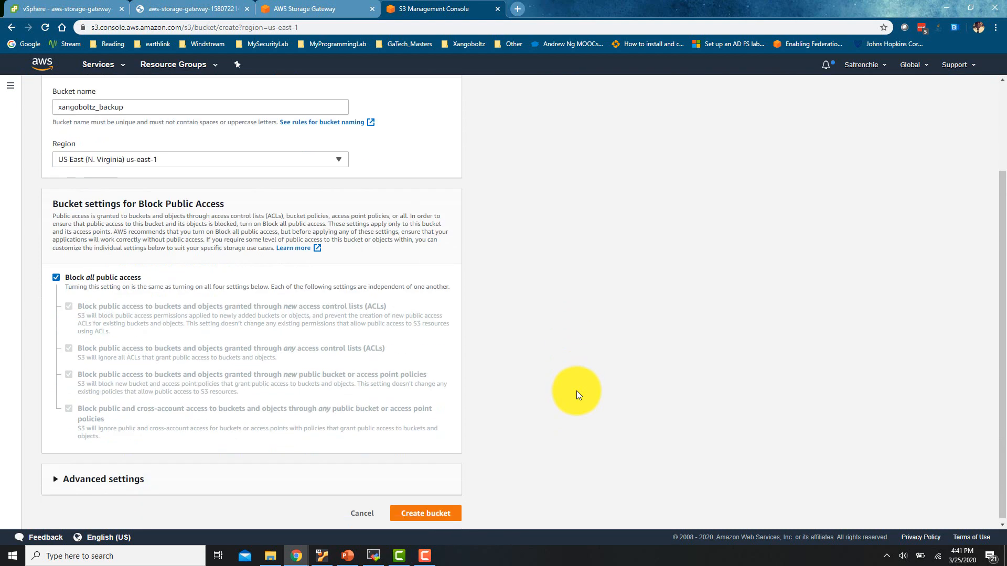
click(425, 513)
Replace the rejected underscore with a hyphen, create xangoboltz-backup, and copy its name
click(158, 96)
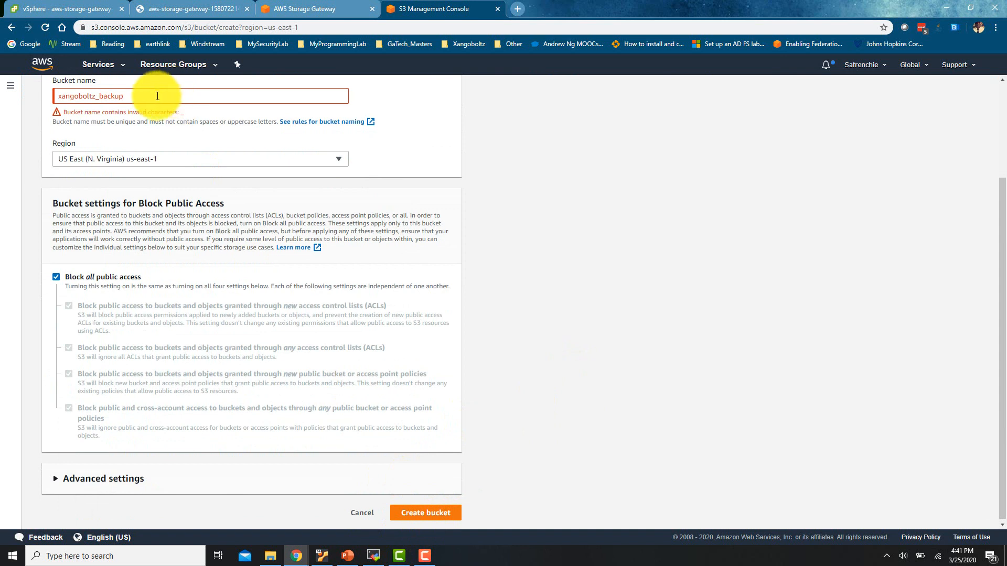
click(101, 96)
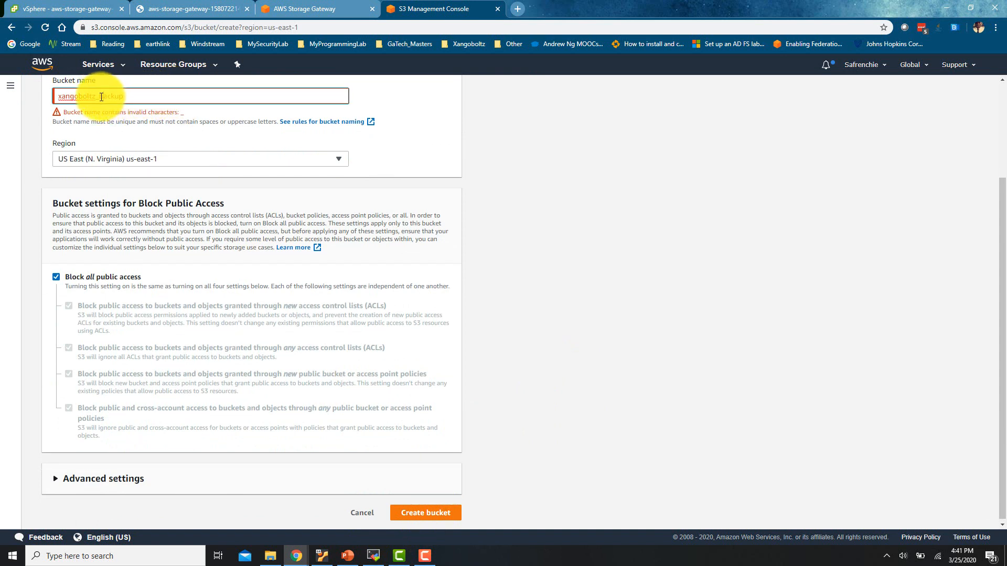
key(BackSpace)
text(-)
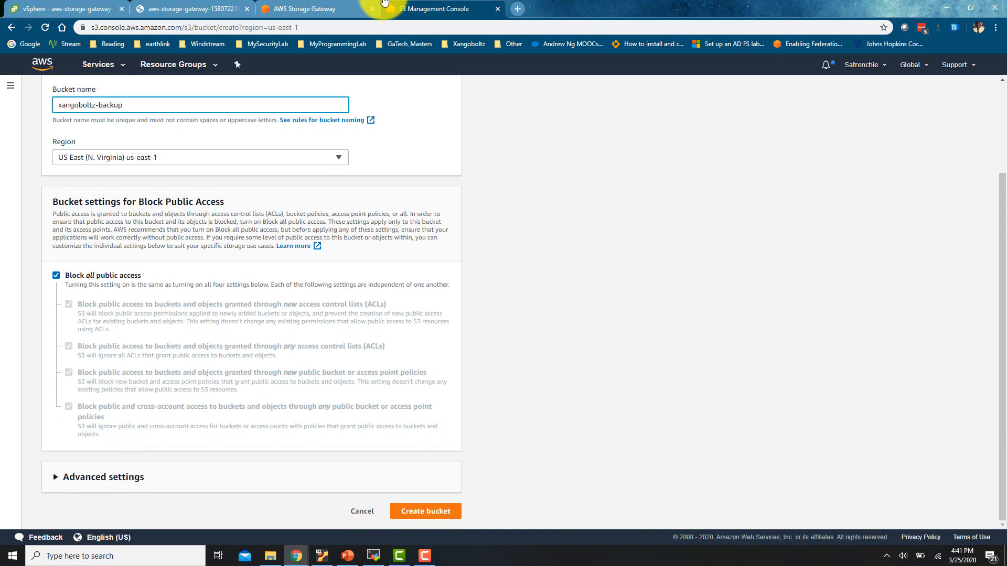
click(439, 511)
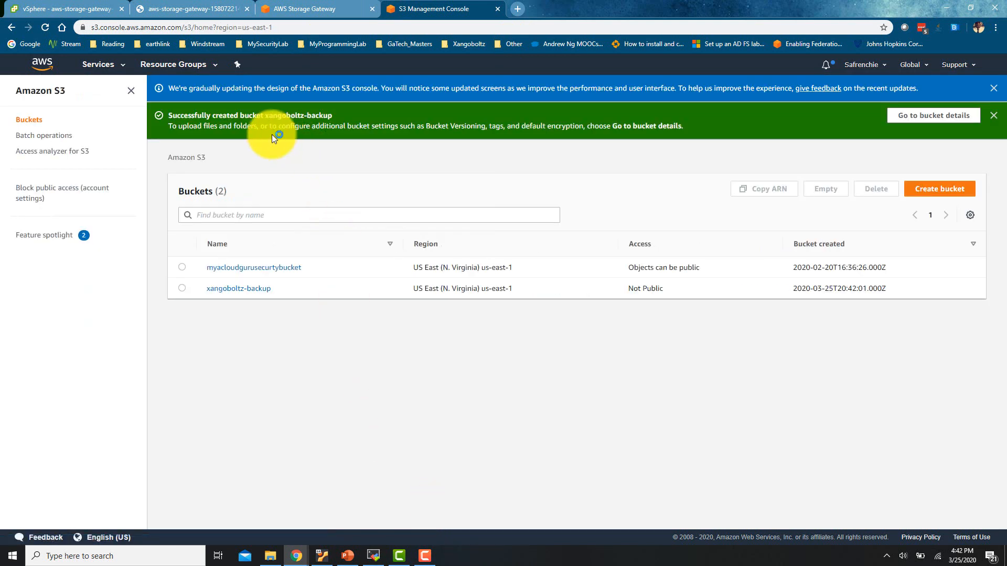
drag(285, 289, 207, 294)
key(ctrl+c)
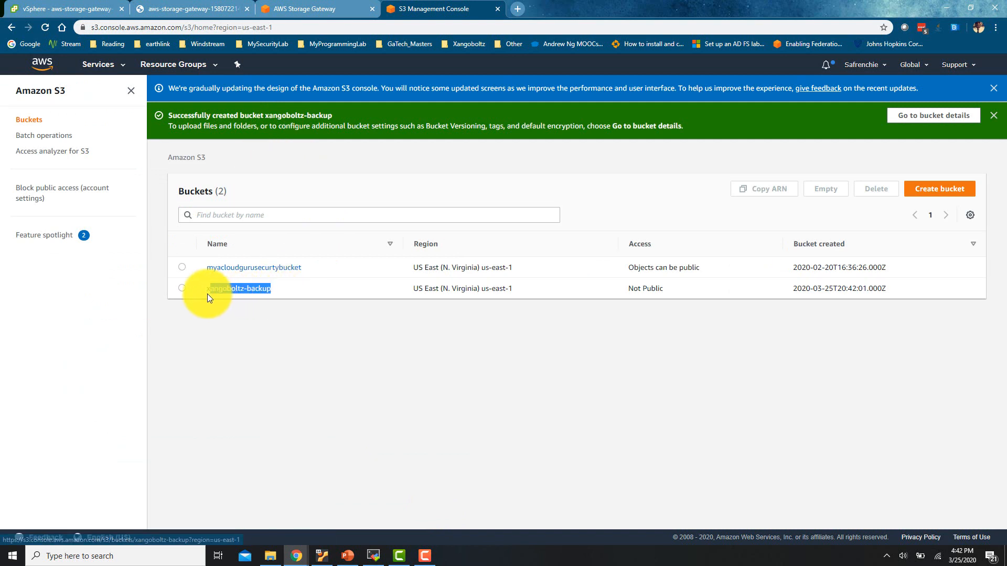
click(262, 9)
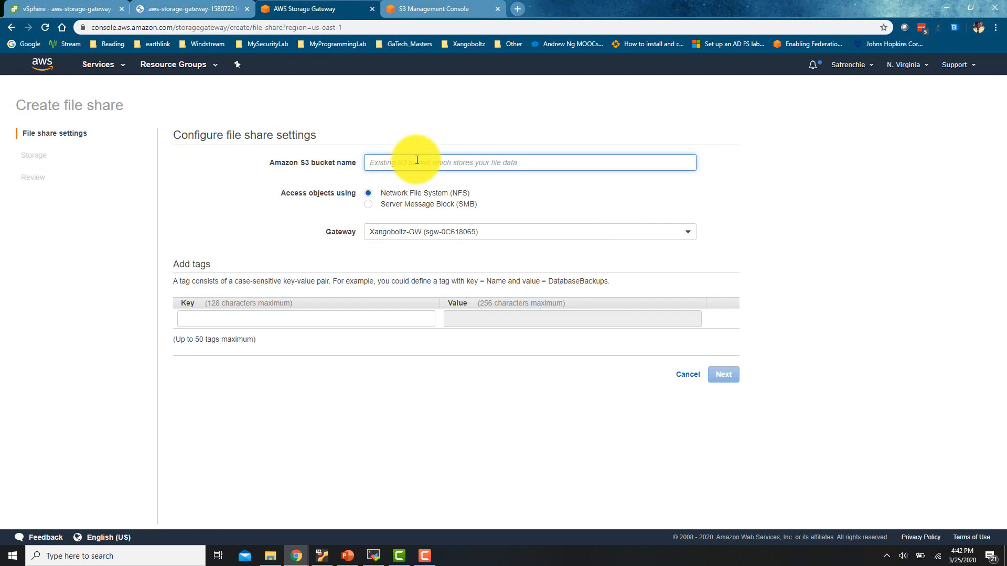
Enter xangoboltz-backup as the file share's Amazon S3 bucket name
key(ctrl+v)
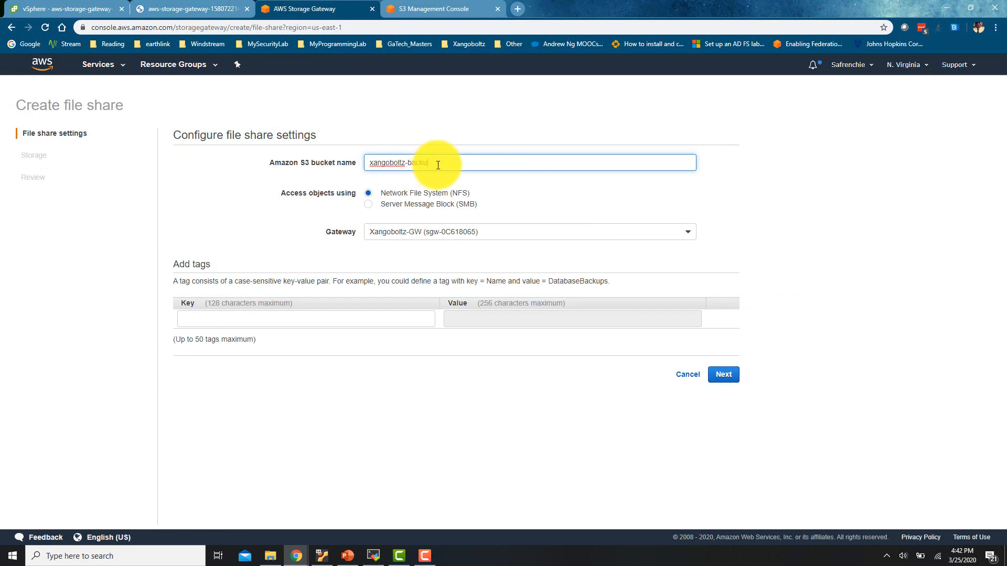
text(sd)
key(BackSpace)
key(BackSpace)
key(BackSpace)
key(BackSpace)
key(BackSpace)
key(BackSpace)
key(BackSpace)
key(BackSpace)
key(BackSpace)
key(BackSpace)
key(BackSpace)
key(BackSpace)
key(BackSpace)
key(BackSpace)
key(BackSpace)
key(BackSpace)
text(d)
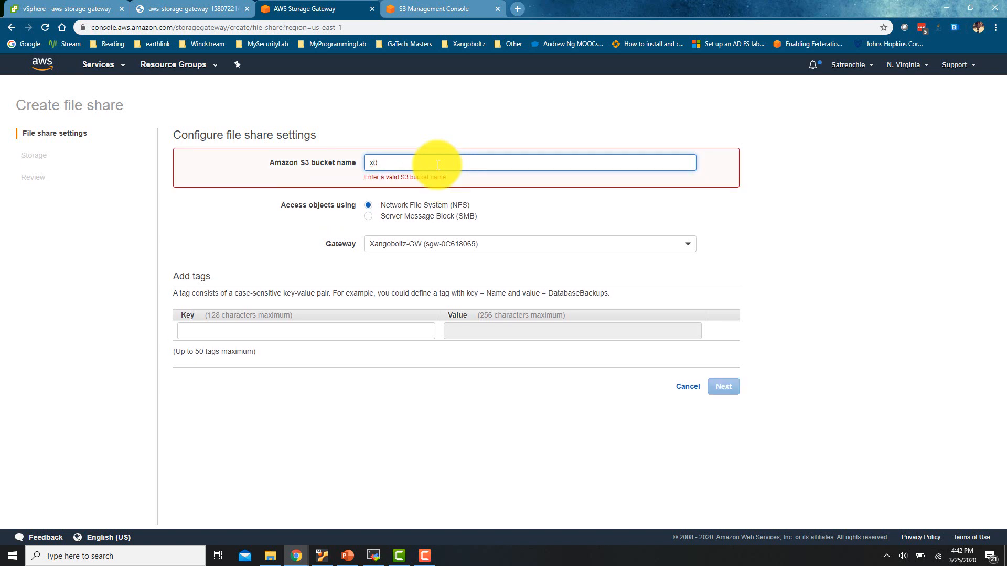
text(ddddddddd)
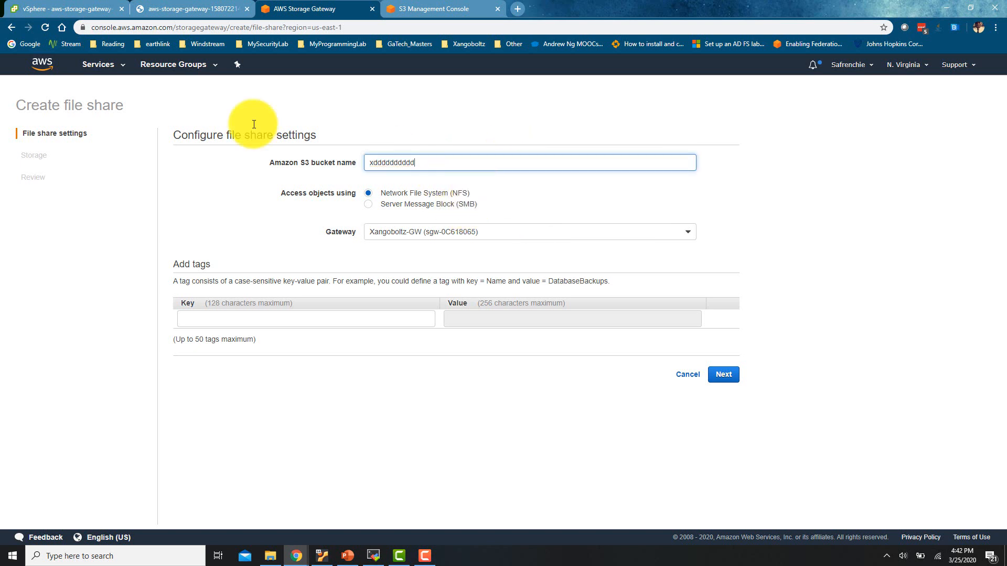
key(ctrl+a)
key(ctrl+v)
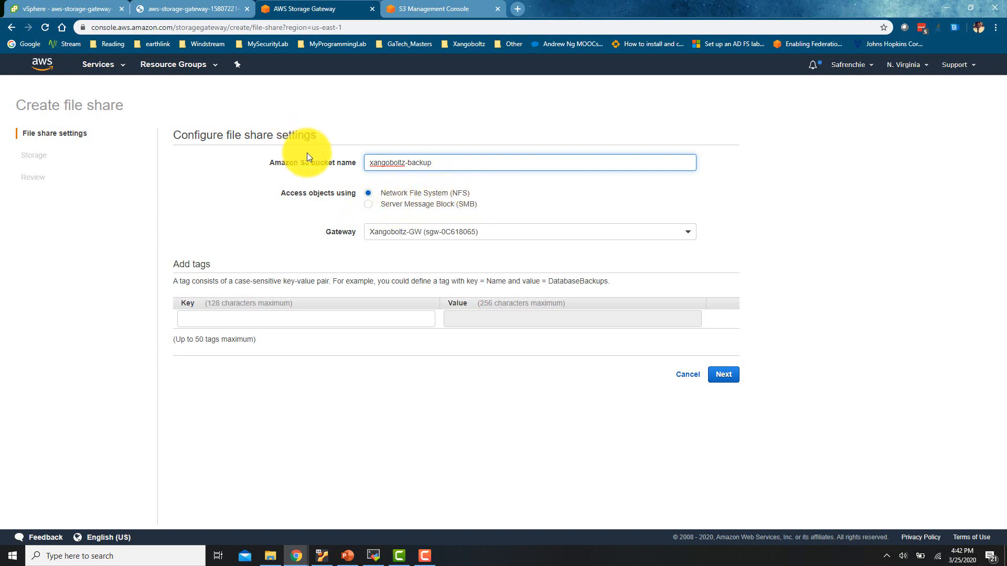
Choose gateway Xangoboltz-GW, leave tags empty, and continue to storage settings
click(425, 230)
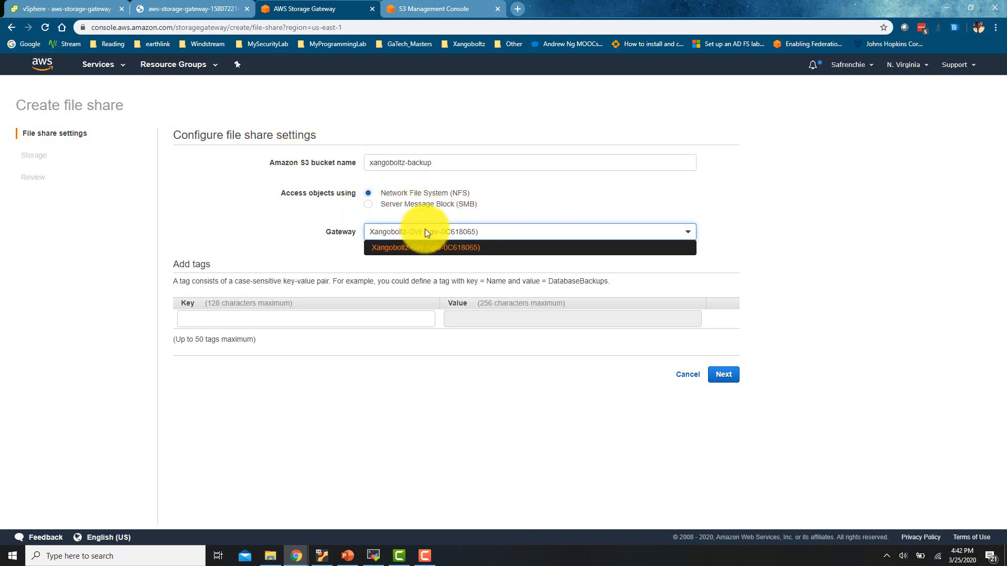
click(437, 254)
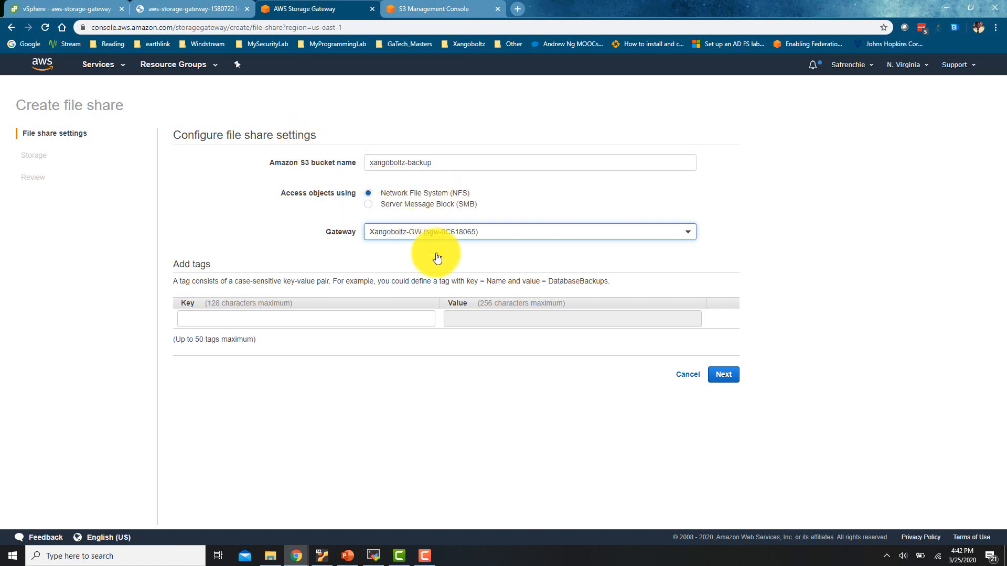
click(375, 320)
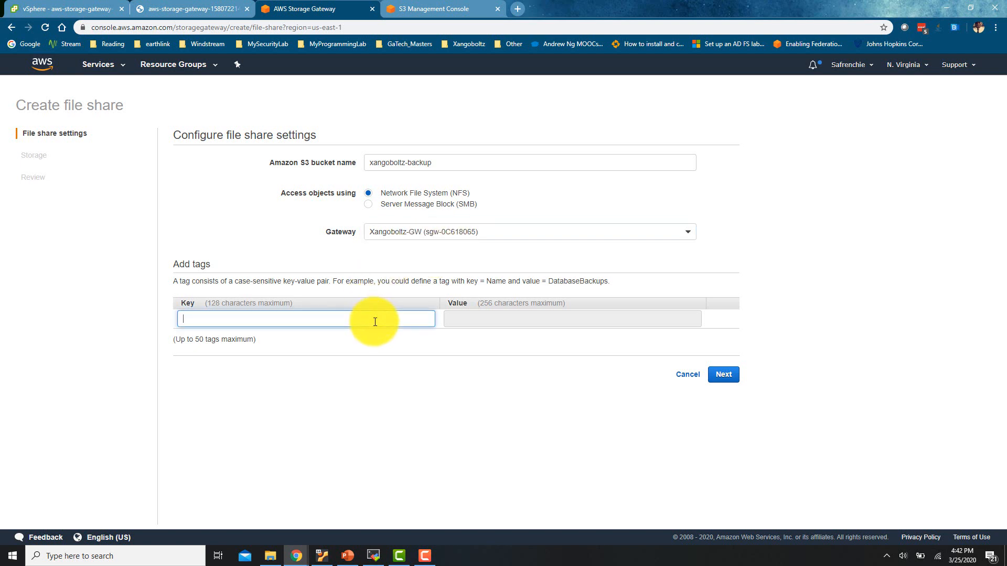
click(730, 375)
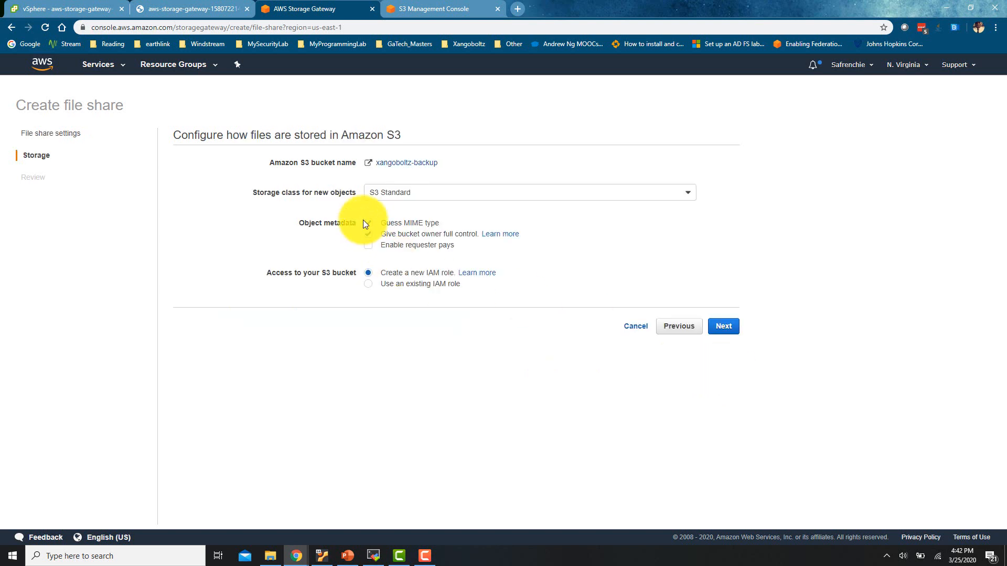
Leave the storage class at S3 Standard with default metadata settings and go to Review
click(401, 199)
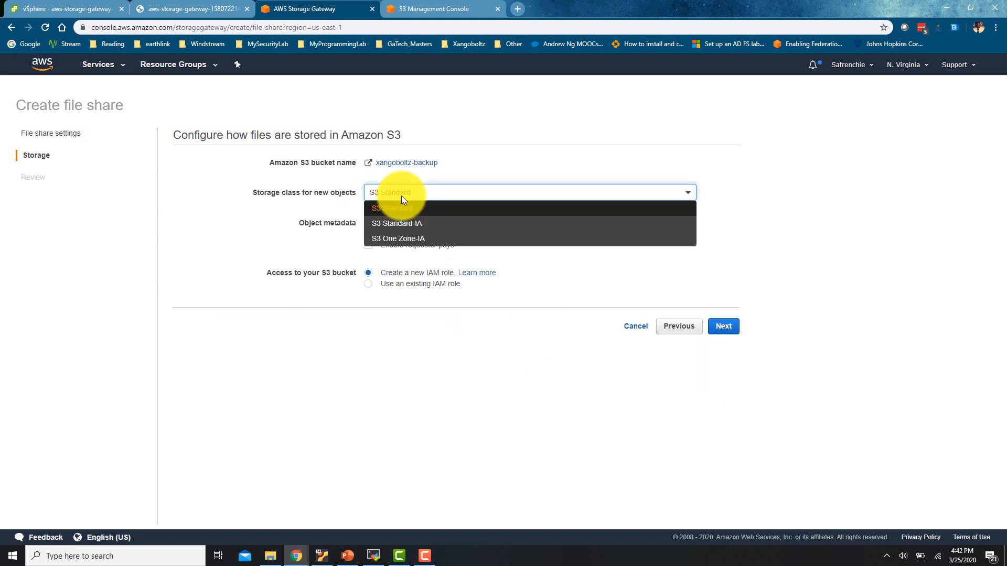
click(314, 219)
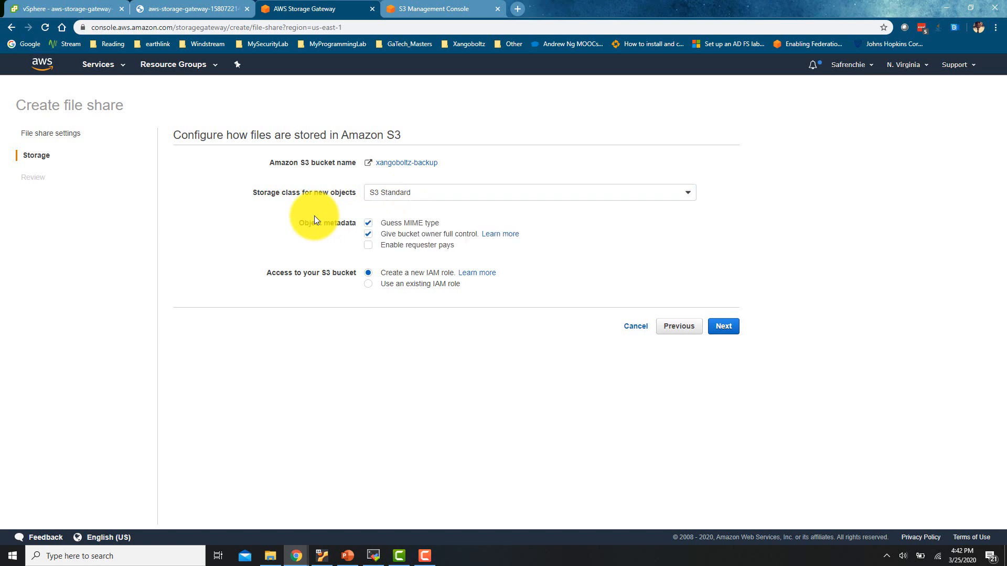
click(405, 194)
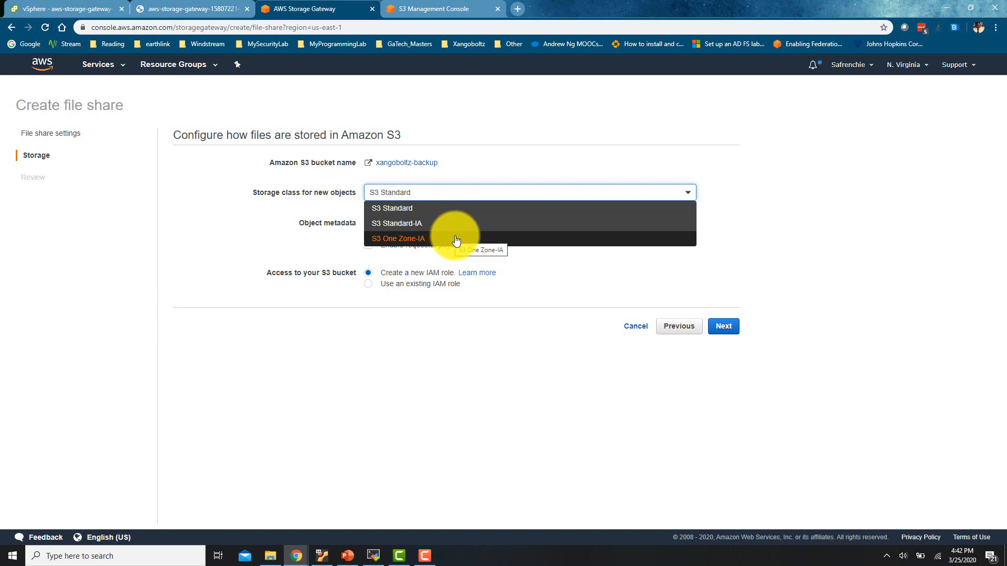
click(482, 212)
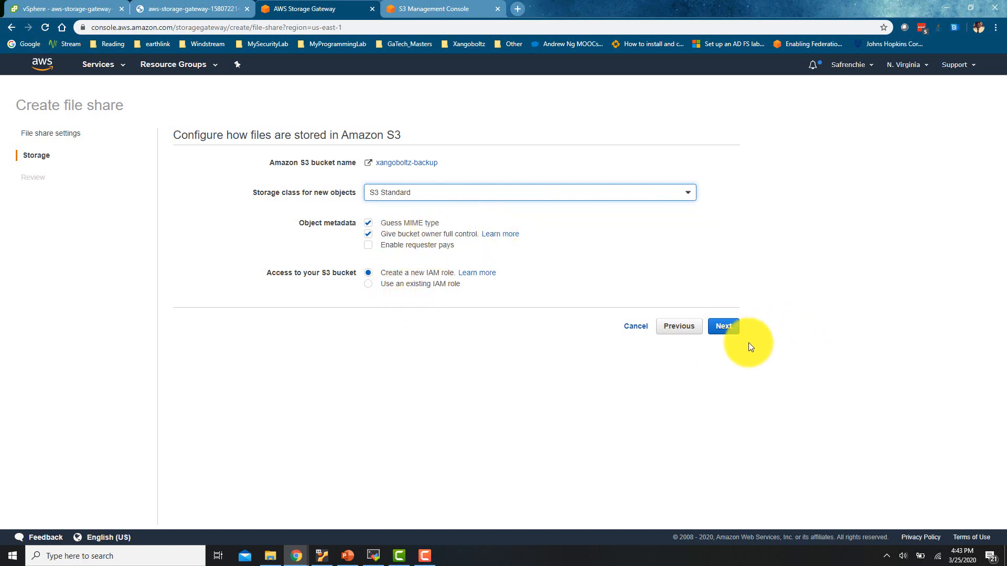
click(735, 333)
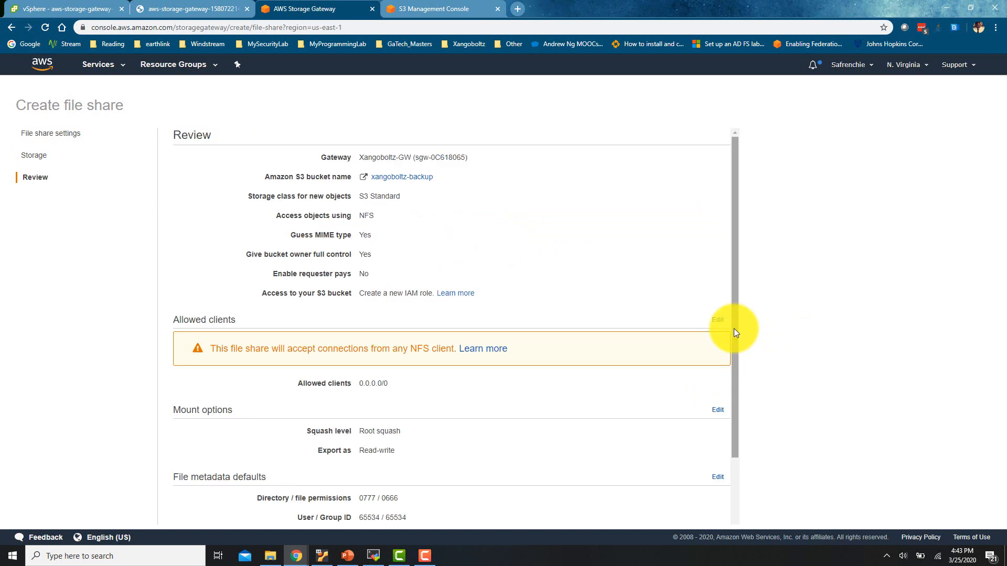
Review the settings, confirming allowed clients 0.0.0.0/0, and create the NFS file share
scroll(734, 329, down, 3)
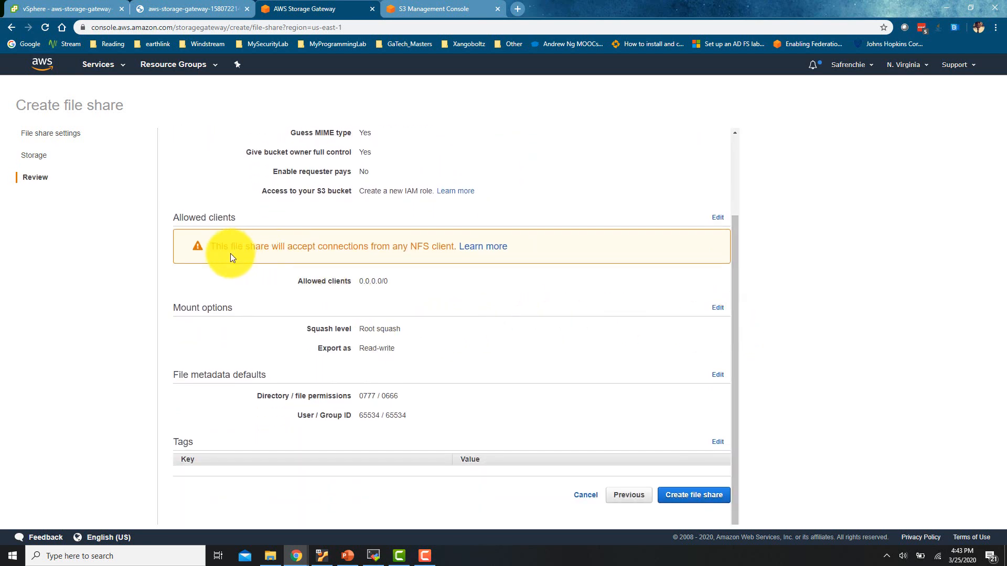
scroll(231, 253, up, 3)
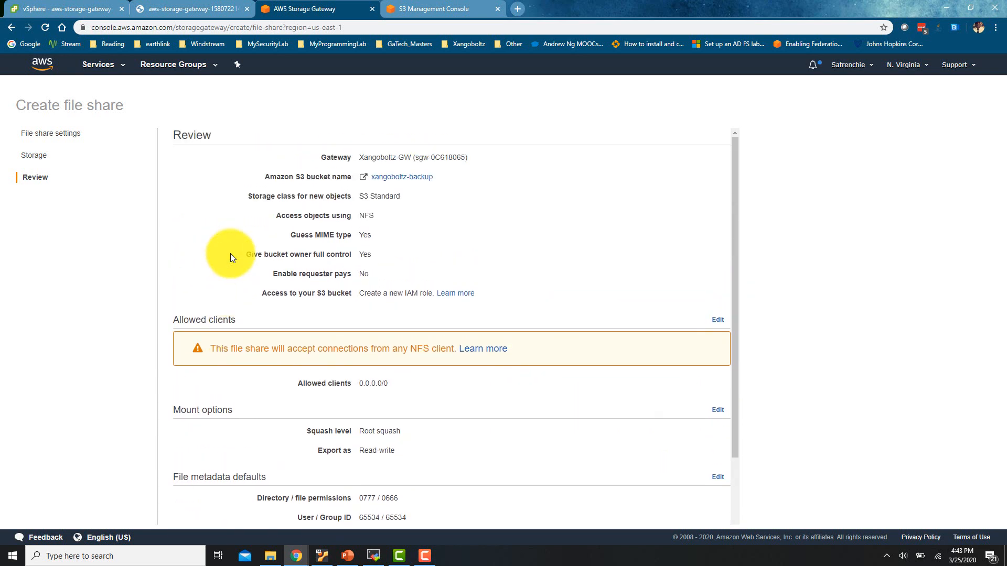
scroll(230, 254, down, 3)
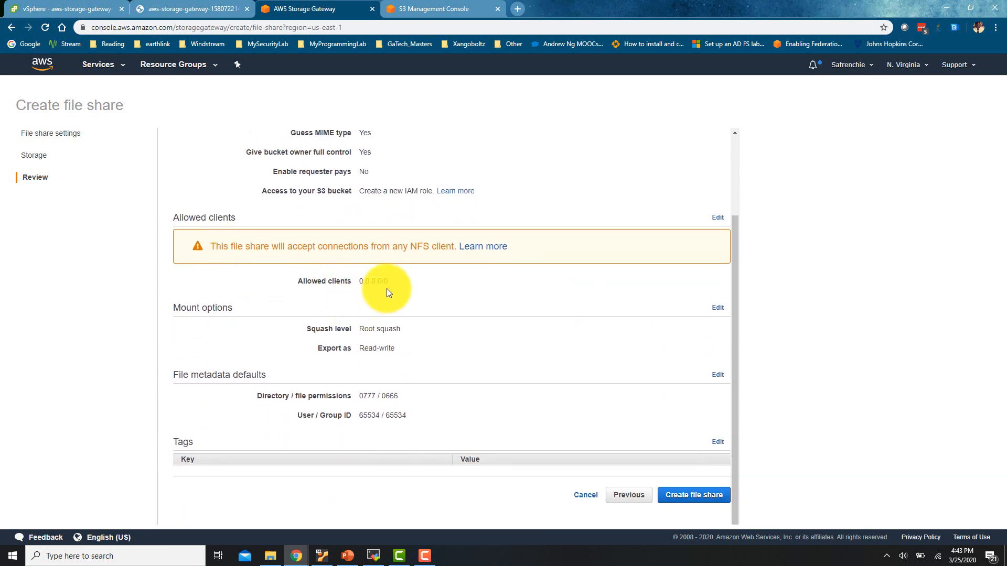
drag(388, 286, 311, 278)
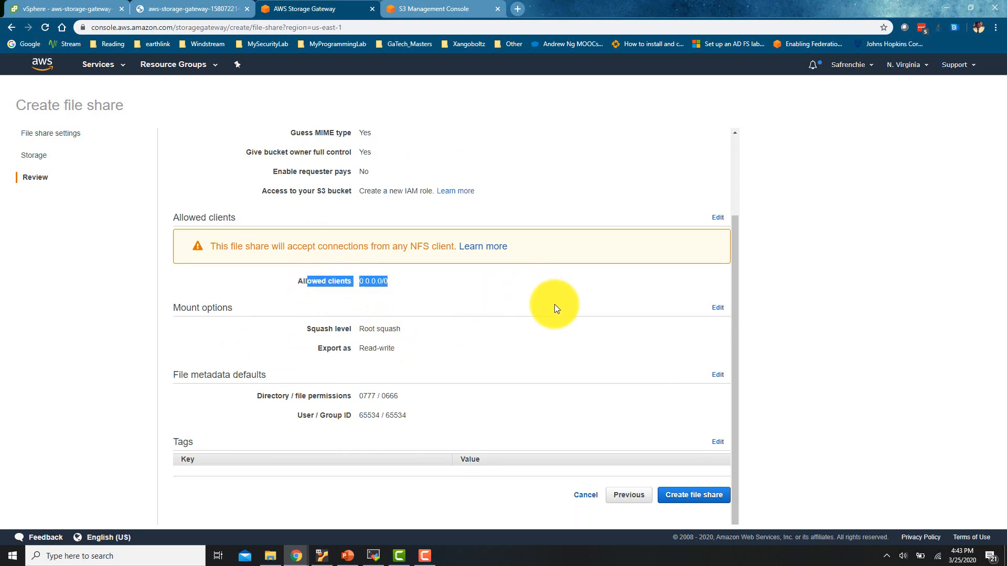
click(584, 423)
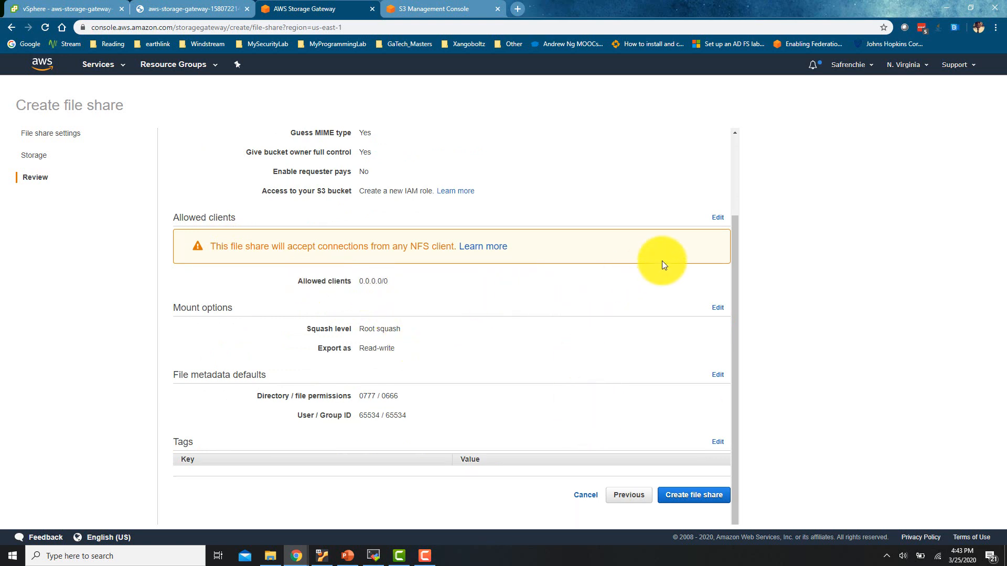
click(694, 495)
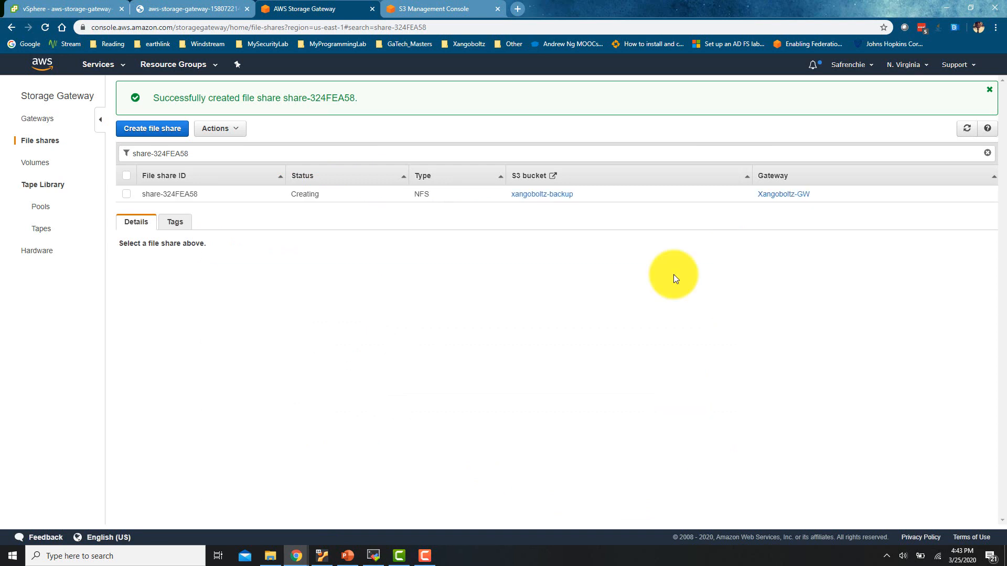
Open share-324FEA58's details and examine its Linux and Windows mount commands for 192.168.0.100
click(641, 198)
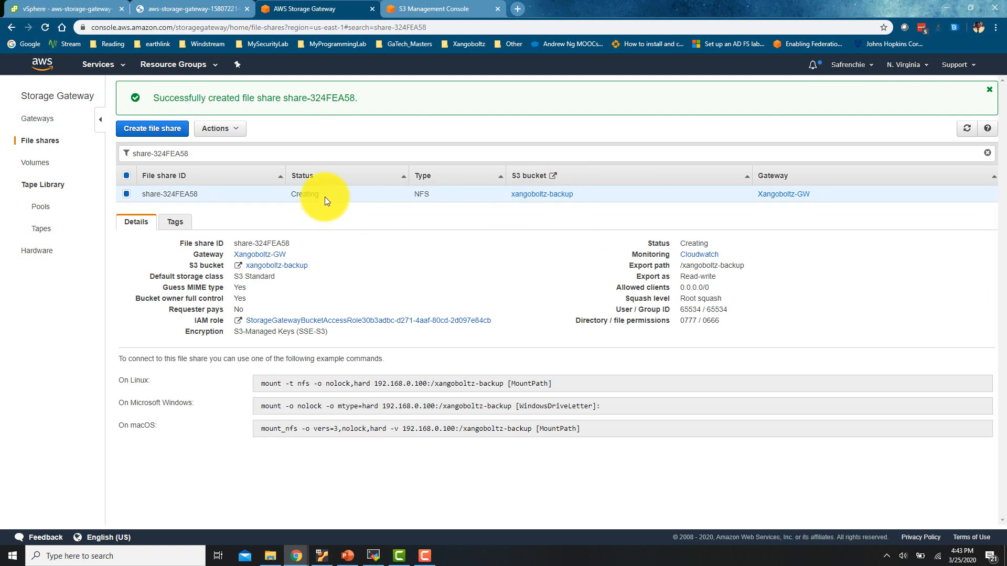
drag(325, 196, 279, 193)
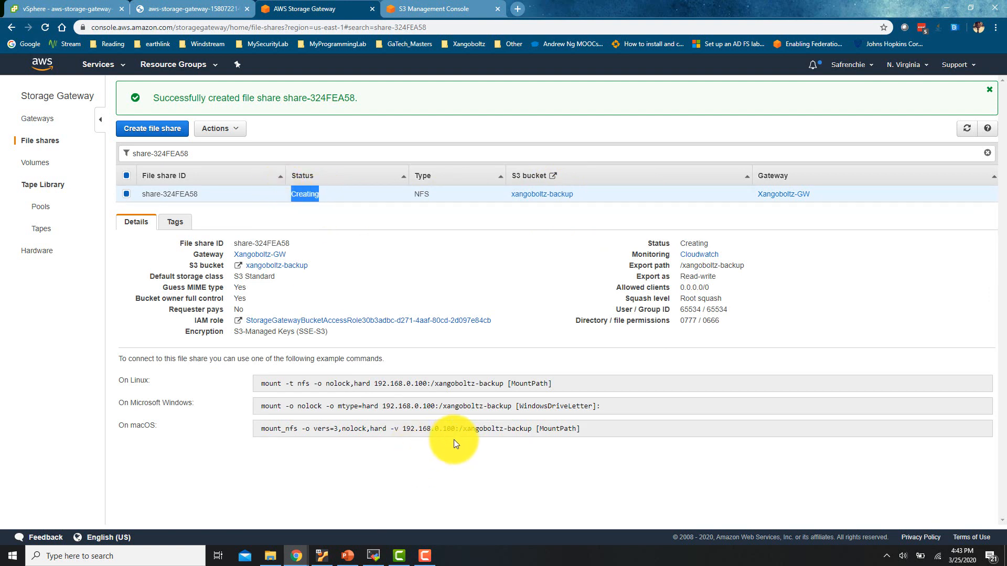
drag(564, 382, 282, 389)
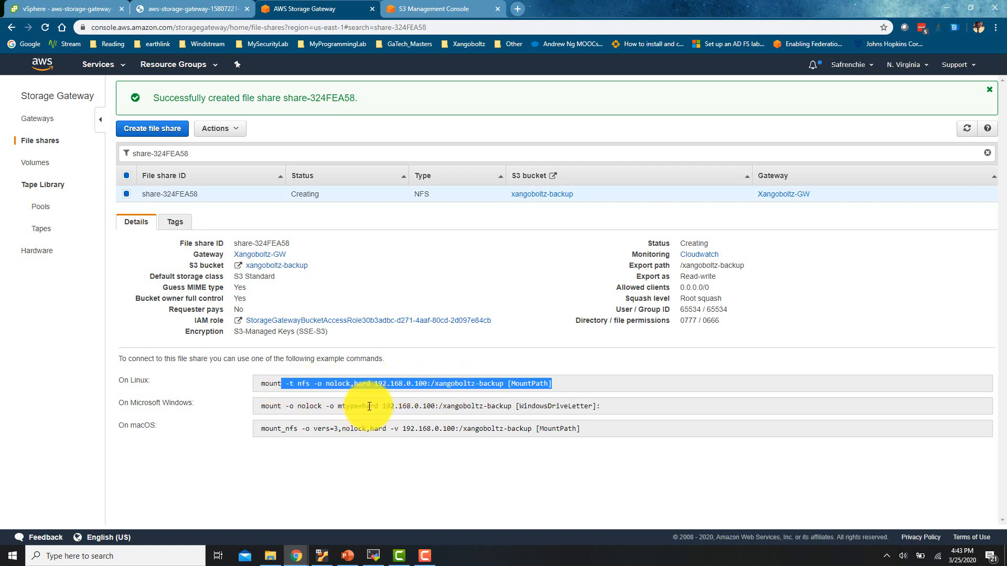
click(493, 386)
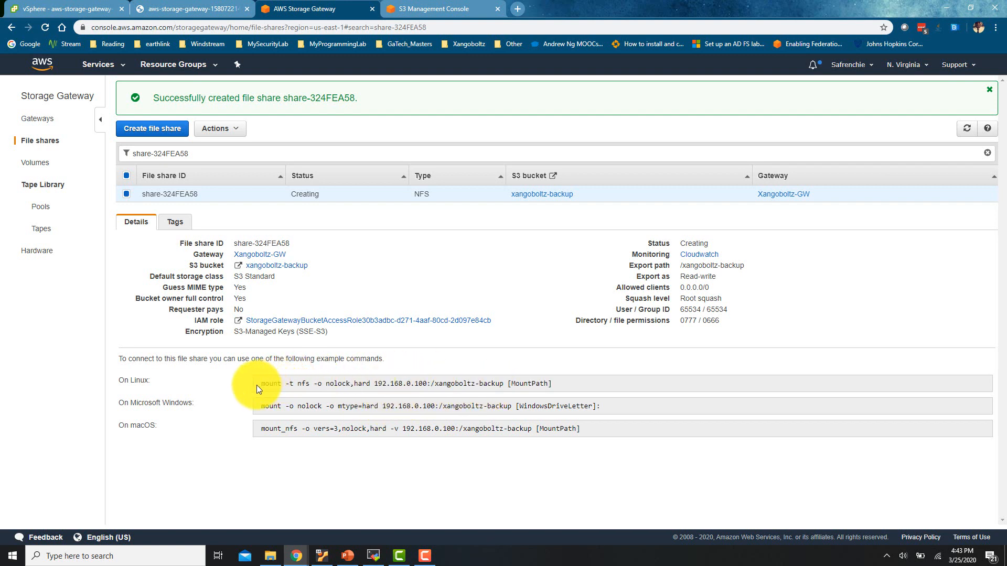
drag(260, 385, 582, 392)
drag(310, 407, 335, 408)
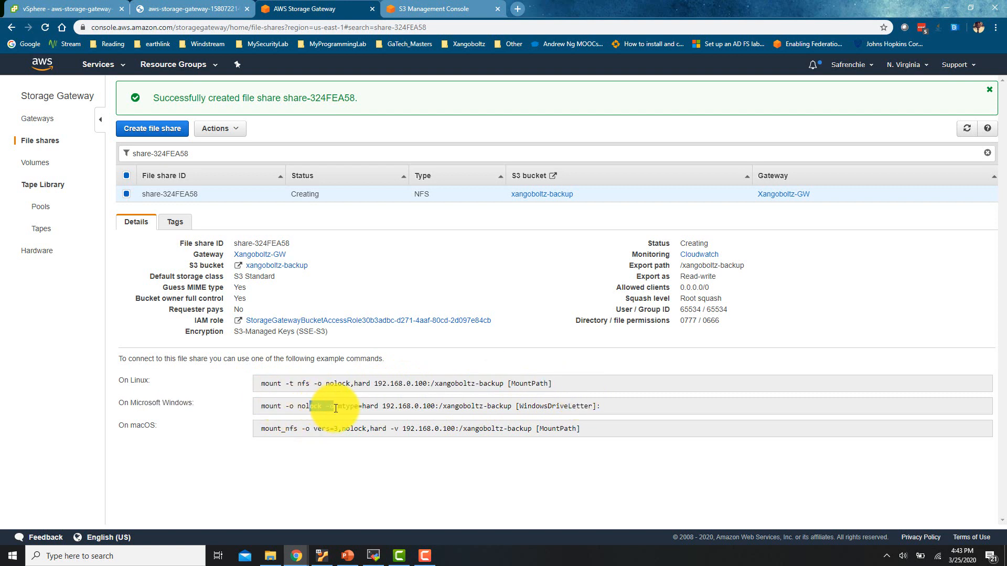
click(470, 437)
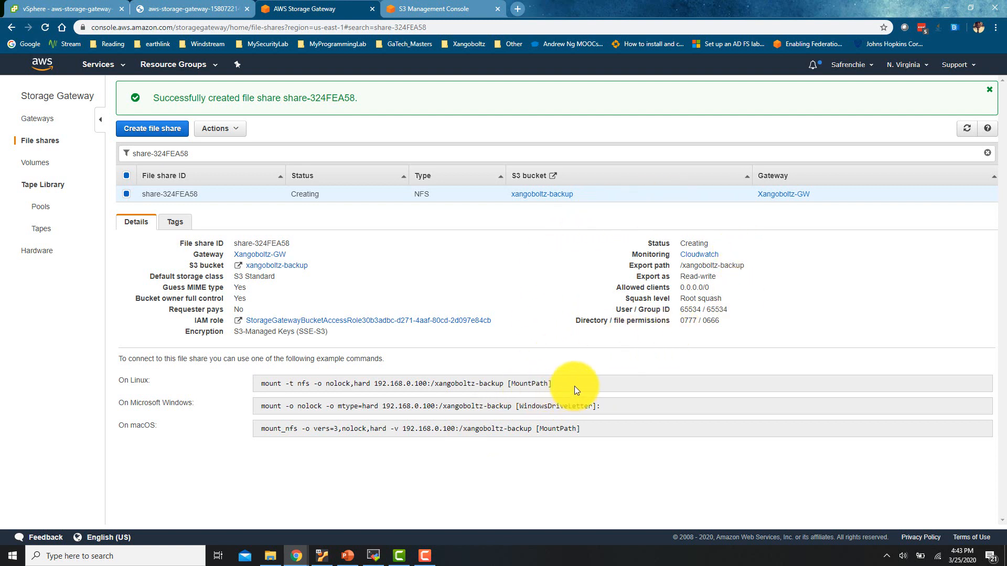
drag(439, 407, 375, 384)
drag(552, 383, 305, 383)
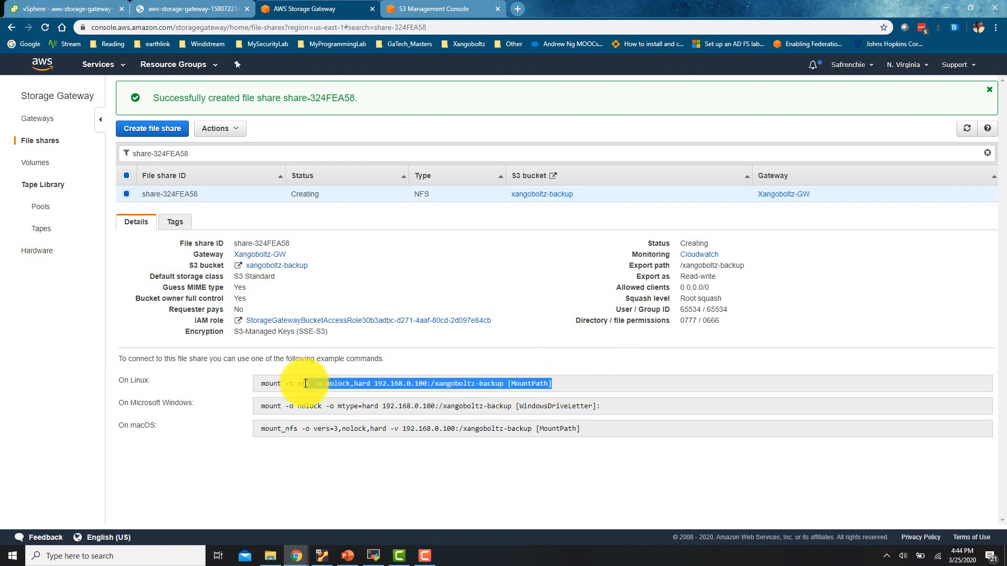
click(379, 390)
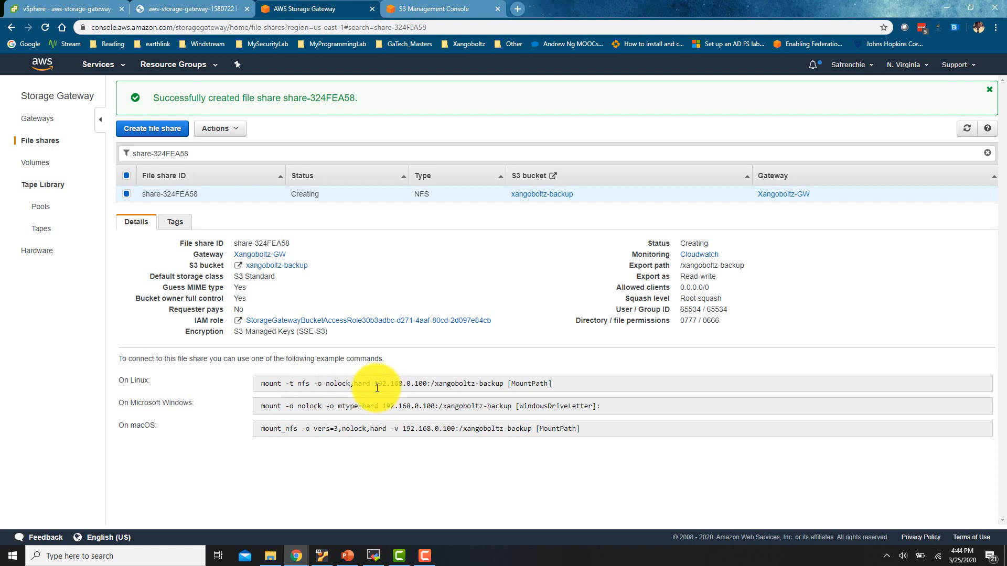
drag(375, 386, 419, 392)
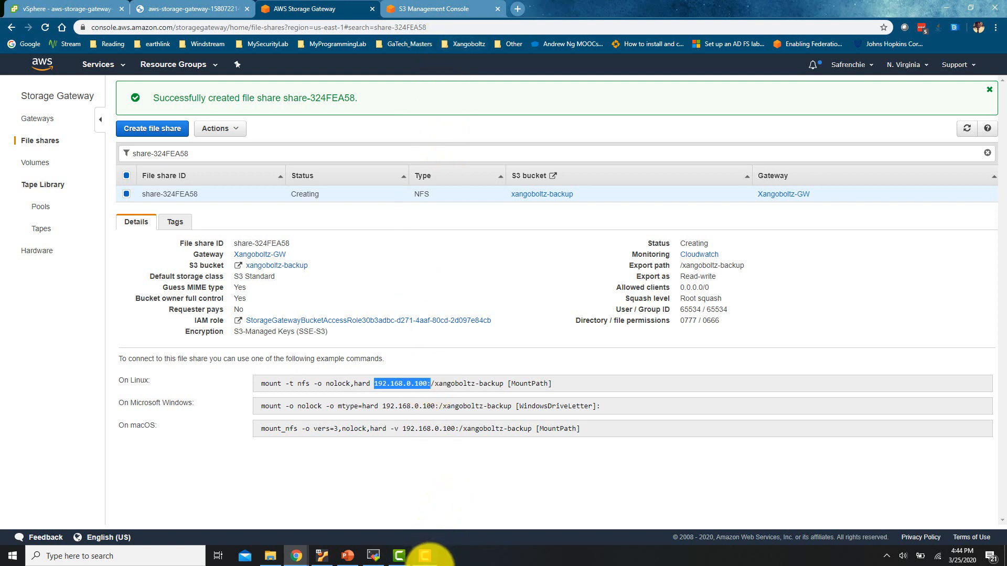
Confirm the share status is now Available and re-highlight the Linux mount command
click(425, 556)
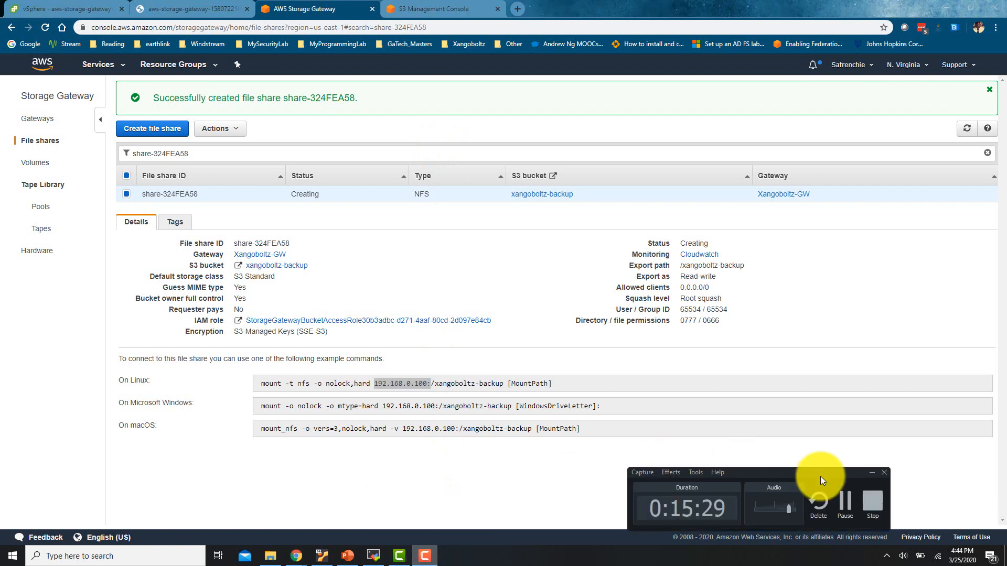
click(837, 503)
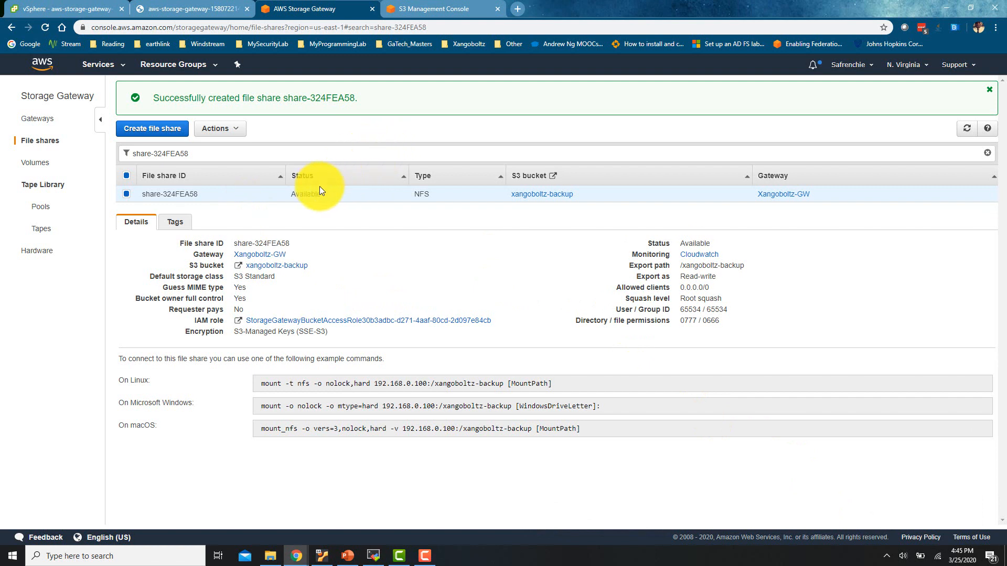
drag(323, 194, 293, 194)
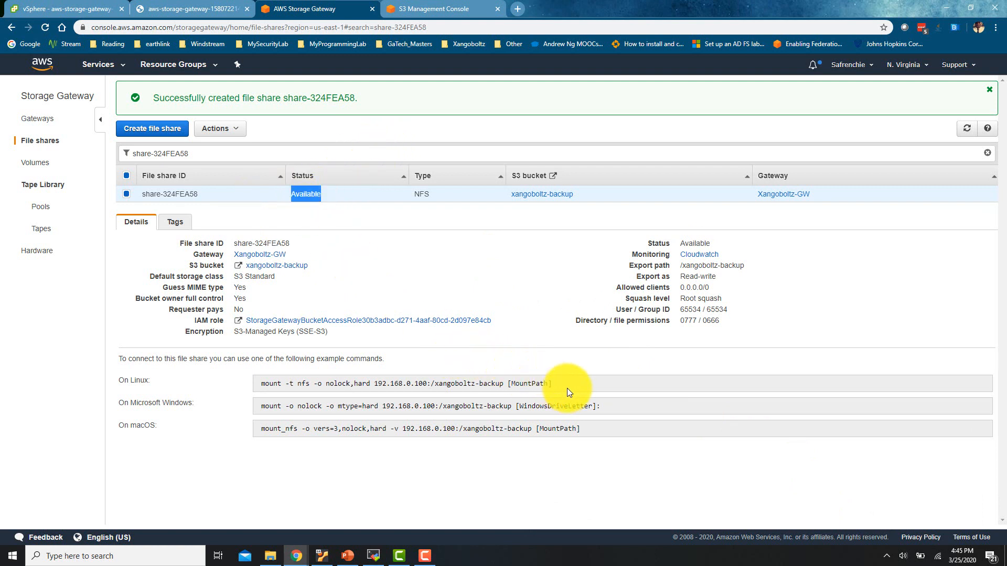
drag(568, 388, 259, 377)
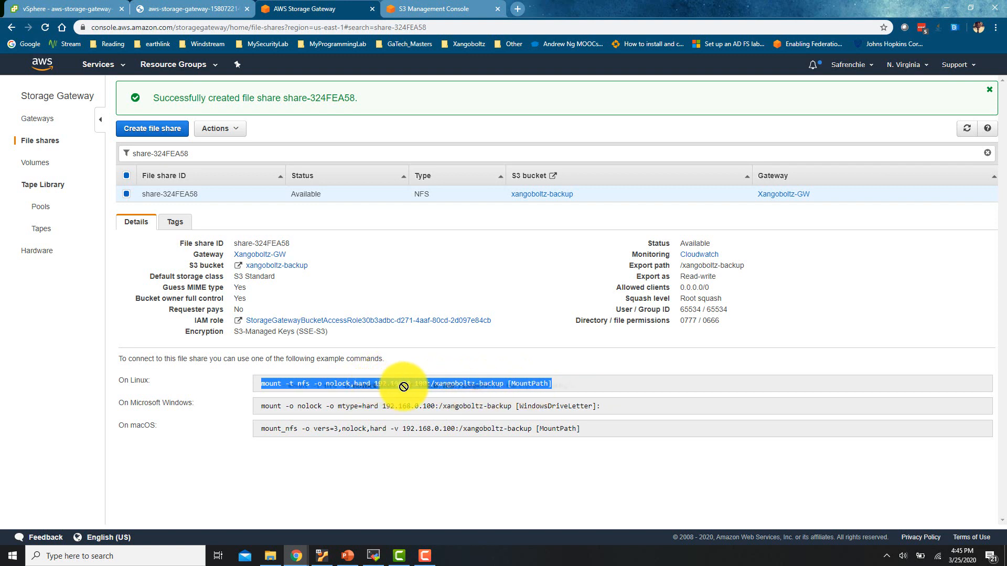
click(383, 387)
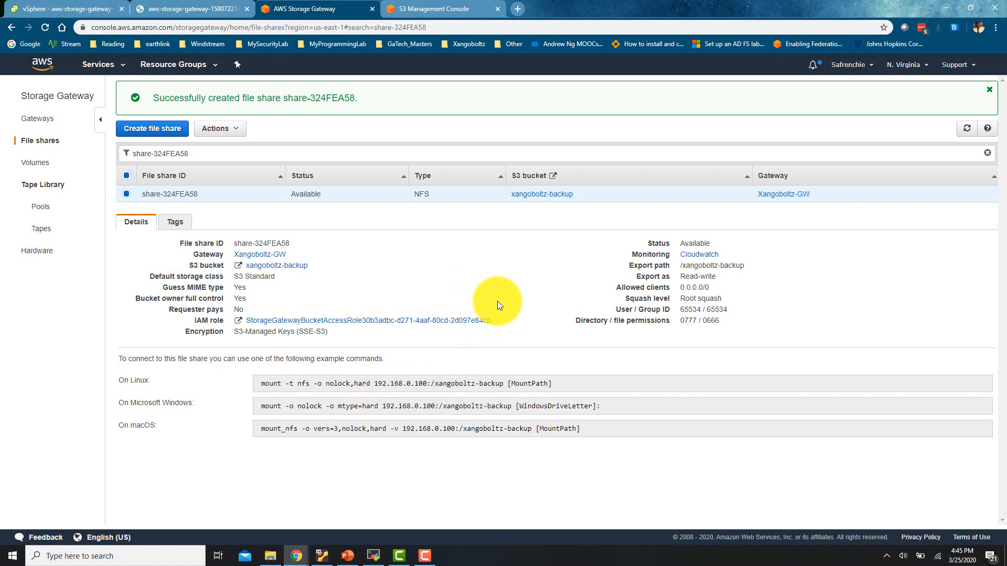
Reopen xangoboltz-backup from the bucket list to confirm it is empty, then return to share-324FEA58
click(434, 8)
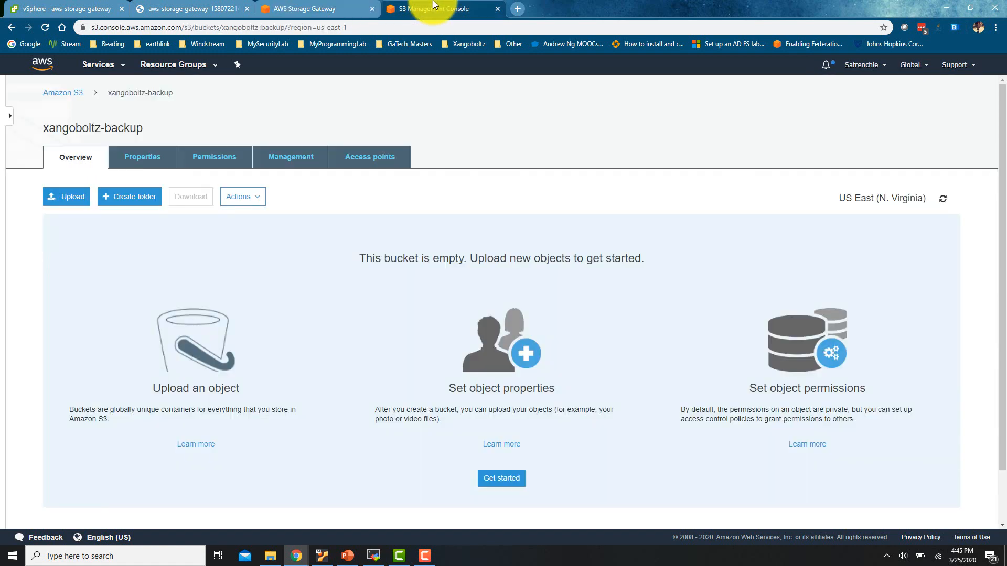
click(60, 86)
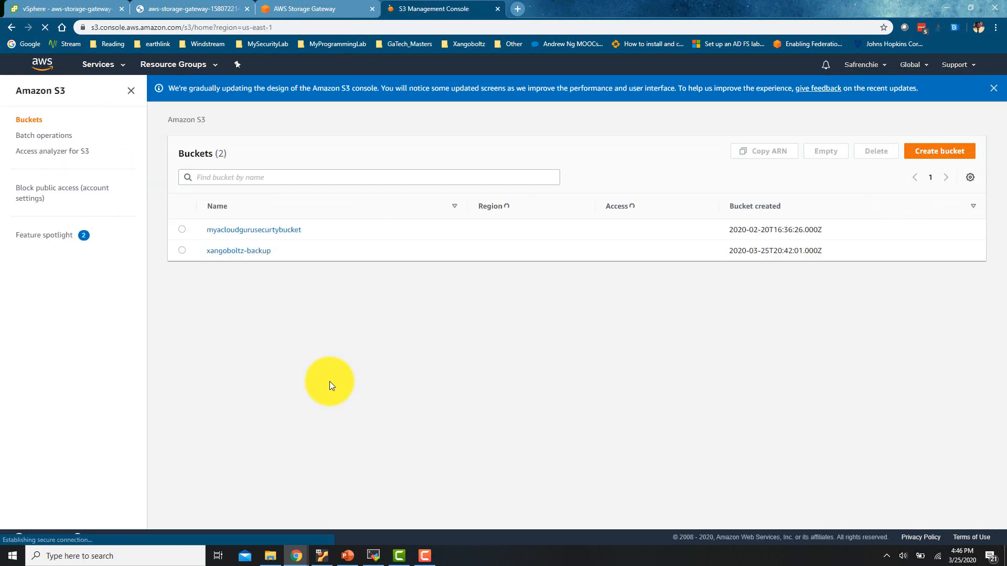
click(263, 252)
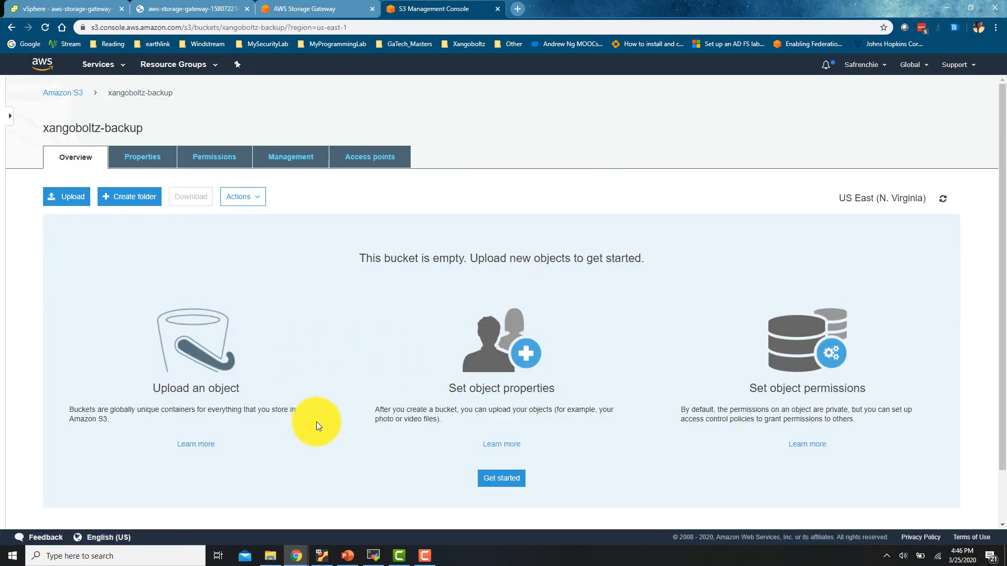
click(304, 8)
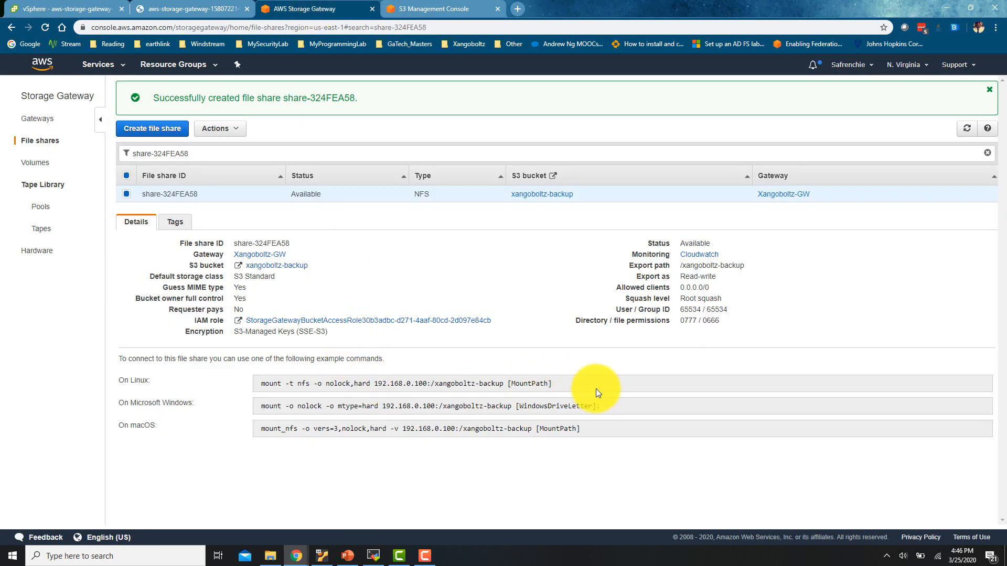
Select the Linux mount command for 192.168.0.100:/xangoboltz-backup and bring up the MobaXterm SSH session
drag(562, 383, 331, 366)
key(ctrl+c)
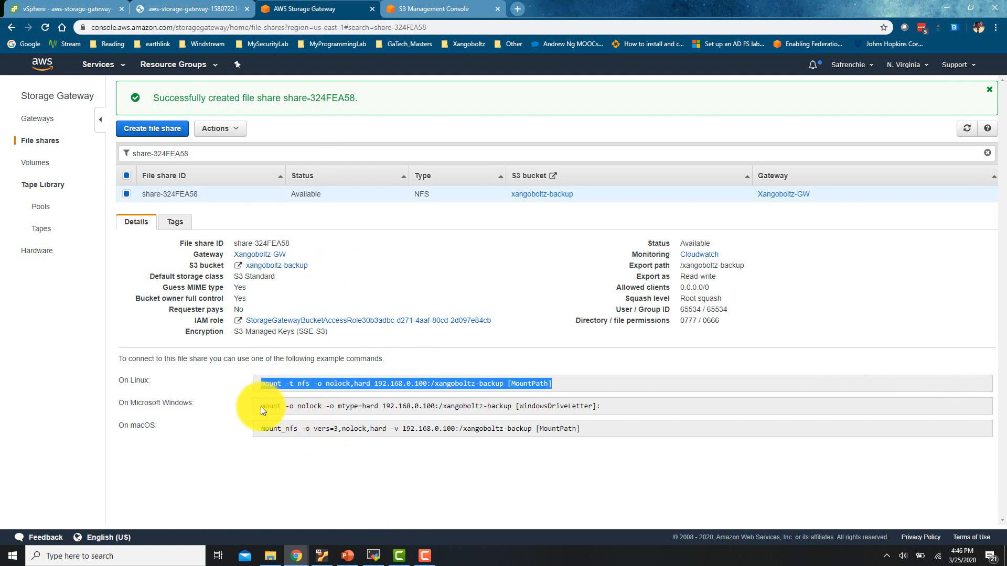
drag(260, 407, 629, 408)
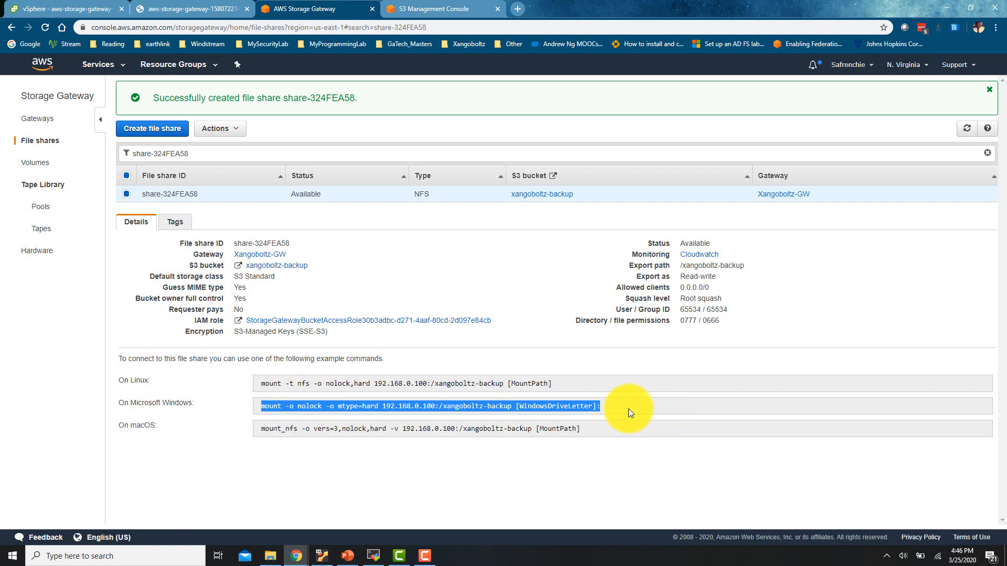
click(521, 408)
drag(517, 408, 628, 411)
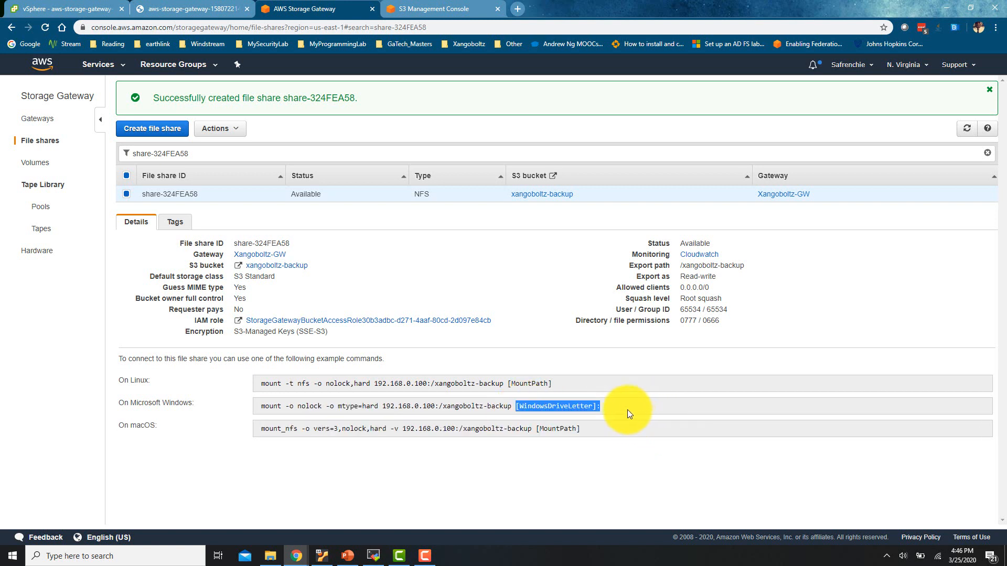
click(538, 435)
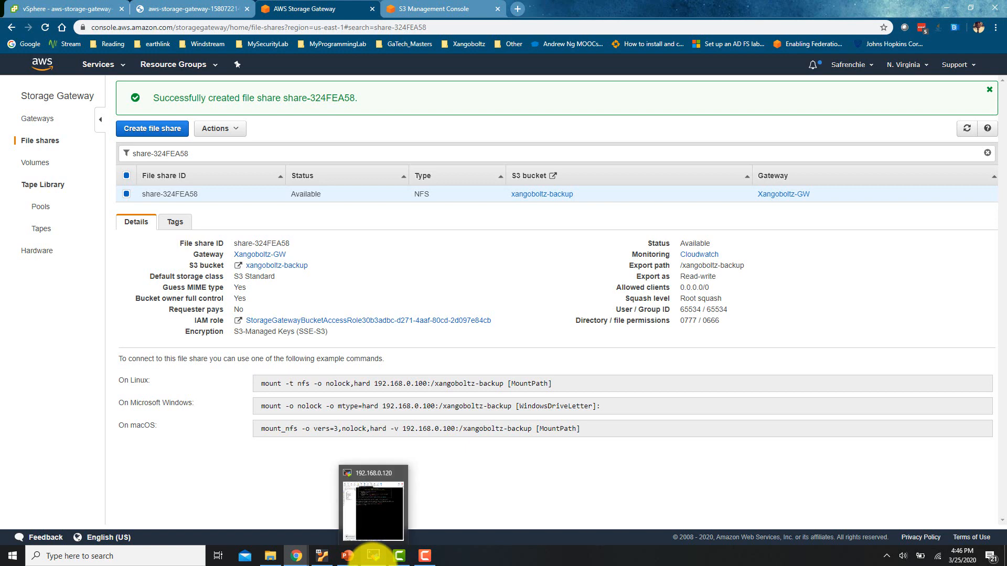
click(372, 557)
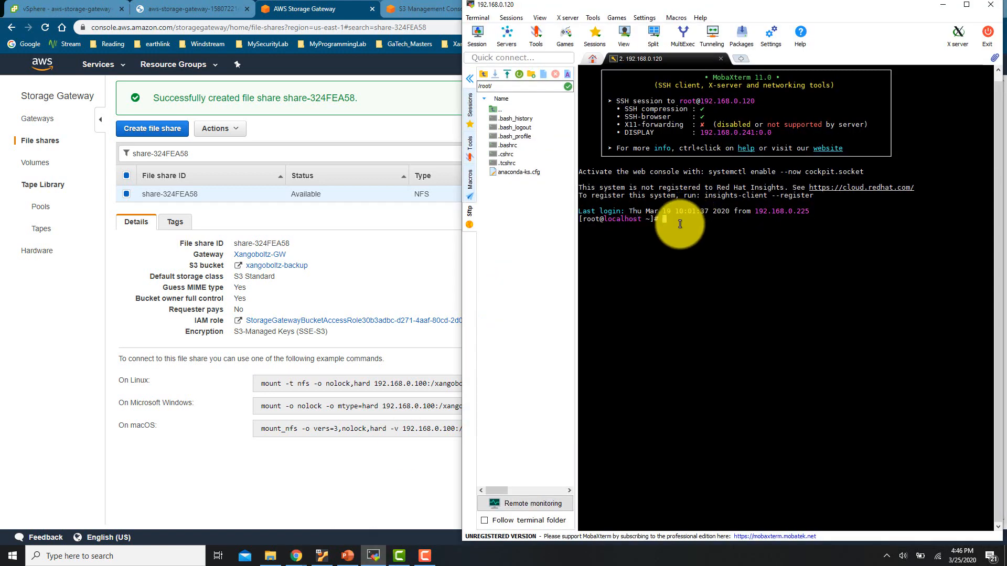
Run the pasted mount command with /mnt as mount path, which fails, then run yum update
double_click(878, 11)
right_click(241, 234)
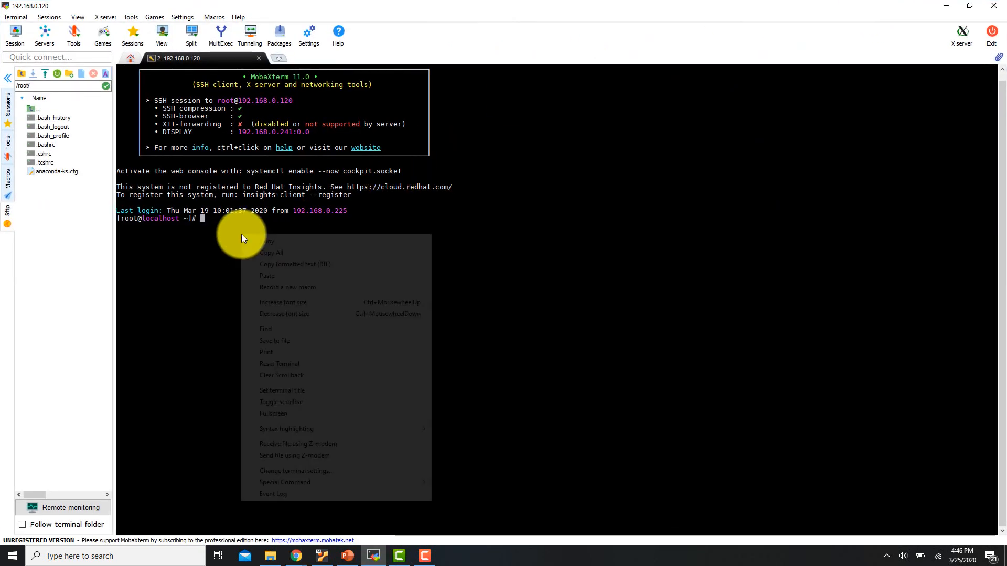
click(285, 277)
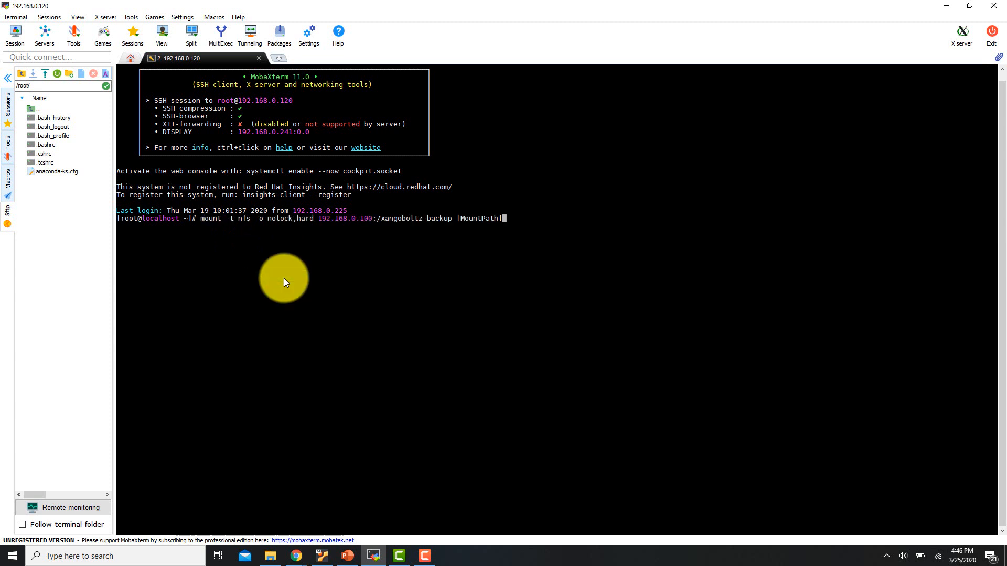
key(BackSpace)
key(BackSpace)
key(BackSpace)
key(BackSpace)
key(BackSpace)
key(BackSpace)
key(BackSpace)
key(BackSpace)
key(BackSpace)
key(BackSpace)
key(BackSpace)
text(/mnt)
key(Return)
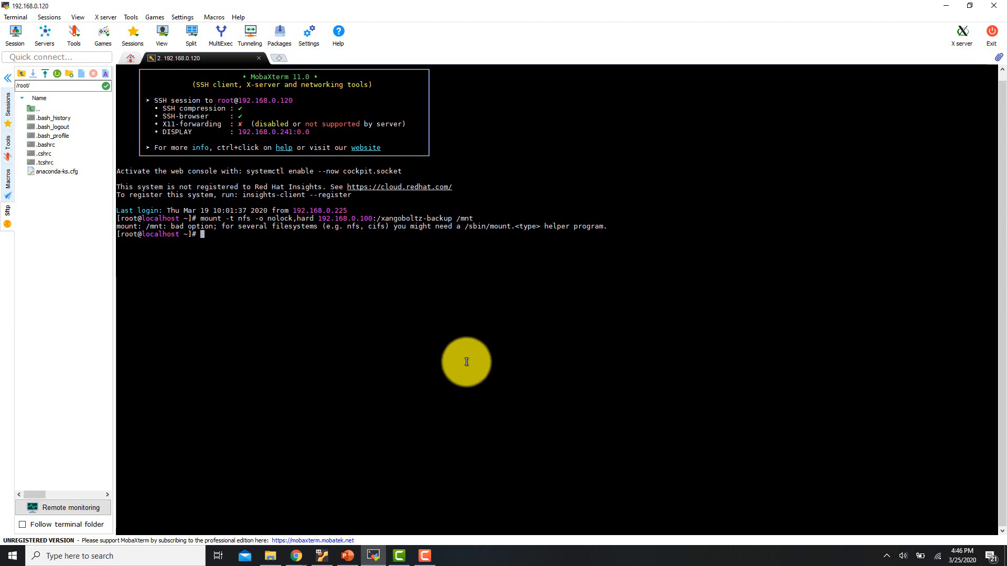
text(y)
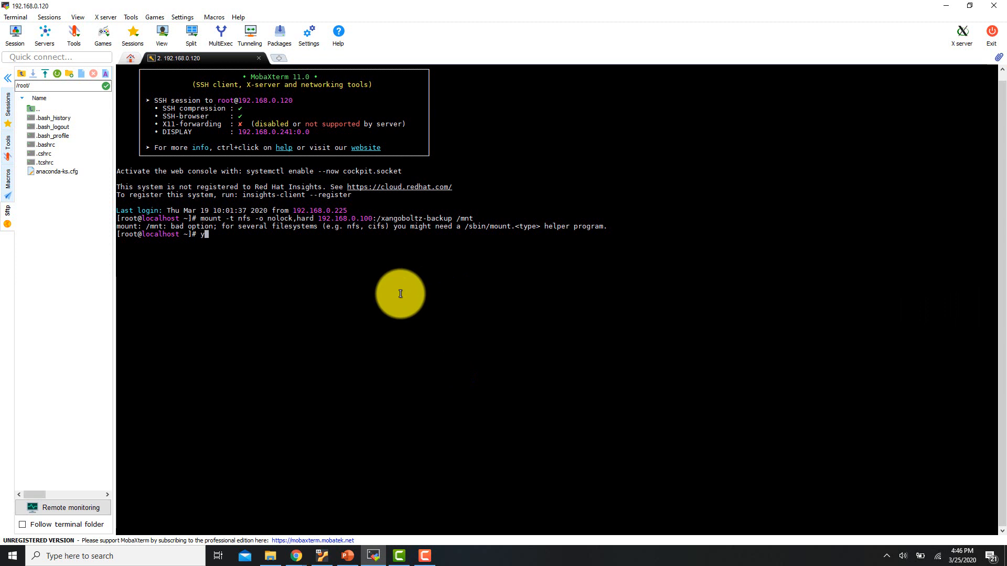
text(um update)
key(Return)
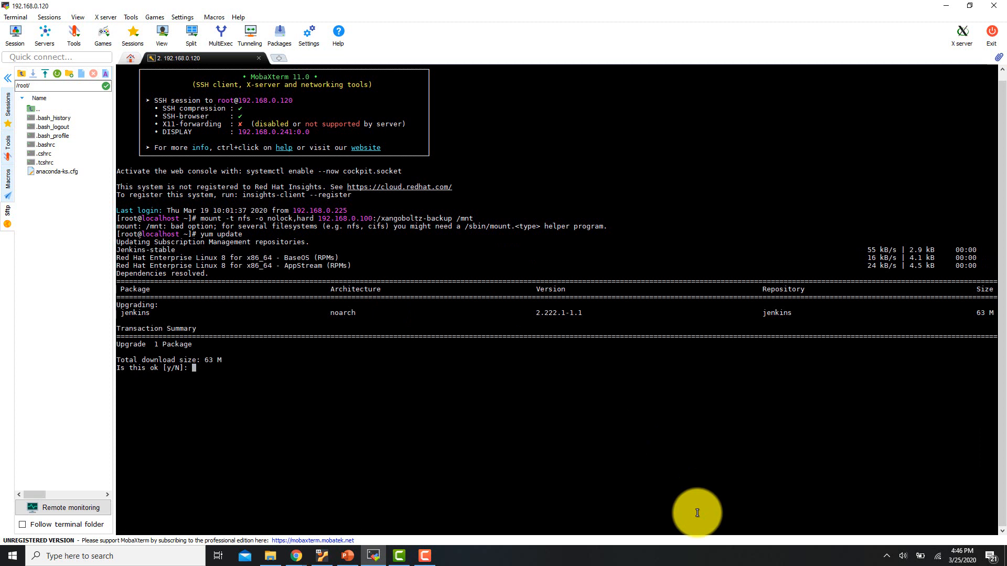
Approve the jenkins upgrade with y and rerun yum update to confirm the system is current
text(y)
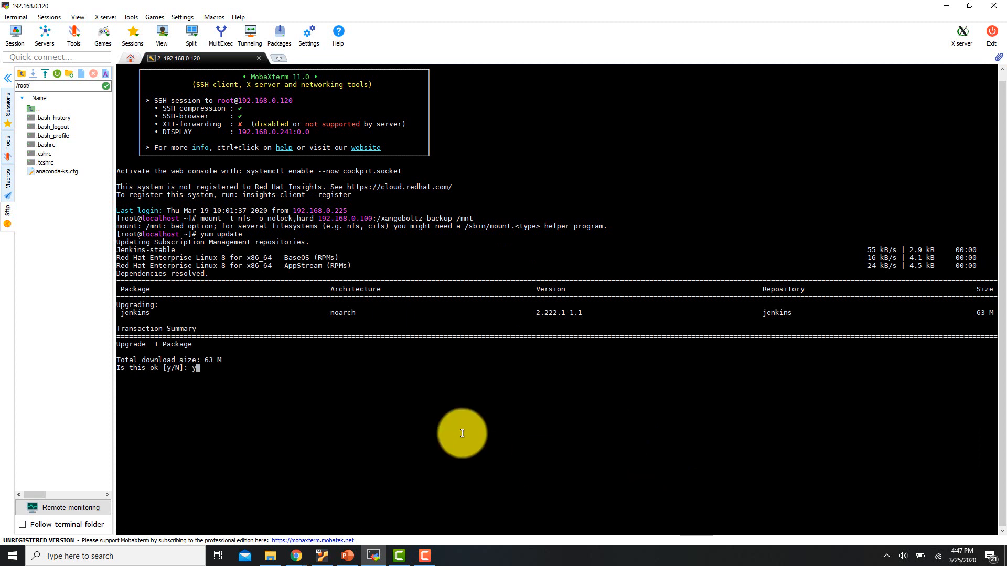
key(Return)
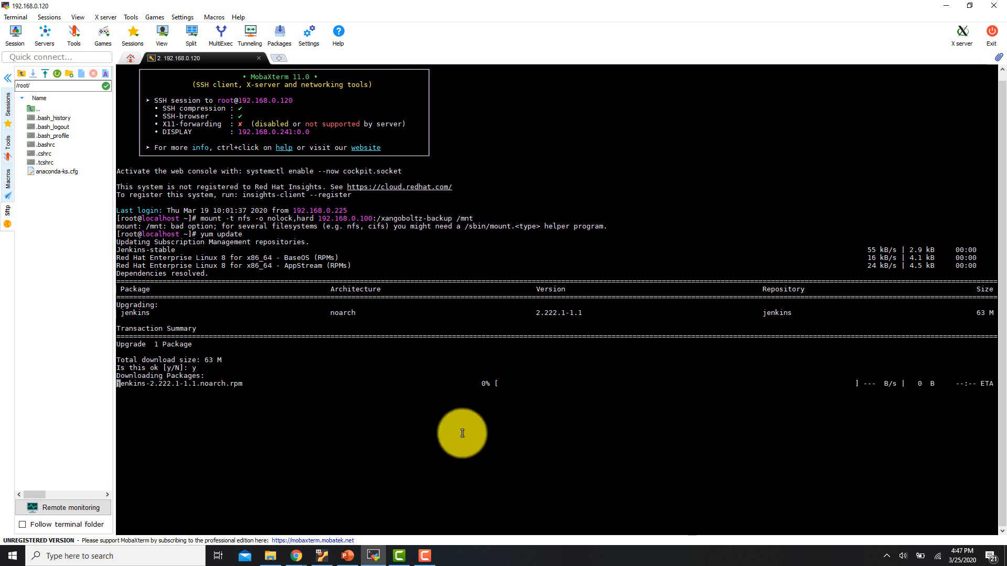
click(423, 553)
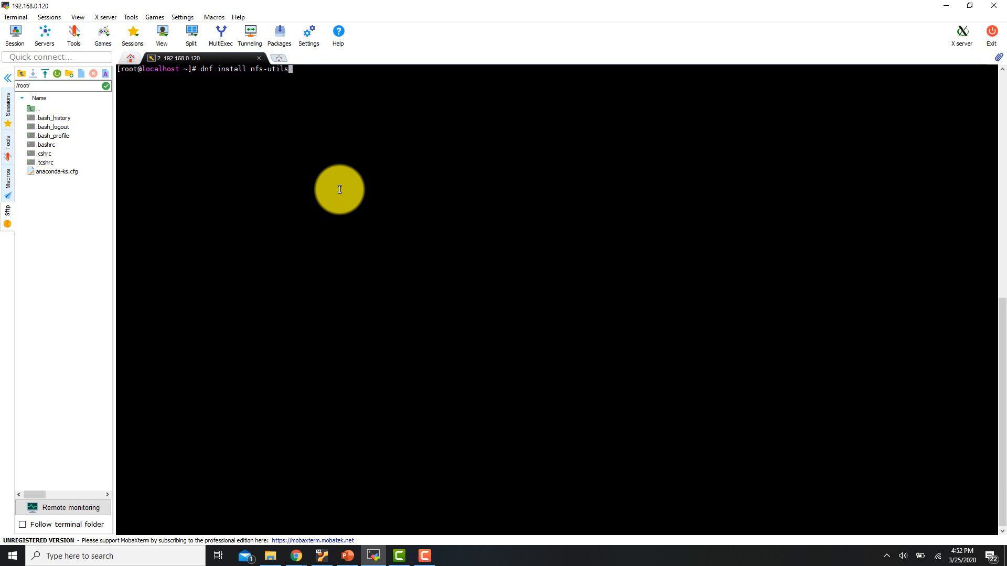
key(Up)
key(Down)
key(Up)
key(BackSpace)
key(BackSpace)
key(BackSpace)
key(BackSpace)
key(BackSpace)
key(BackSpace)
key(BackSpace)
key(BackSpace)
key(BackSpace)
key(BackSpace)
key(BackSpace)
text(update)
key(Return)
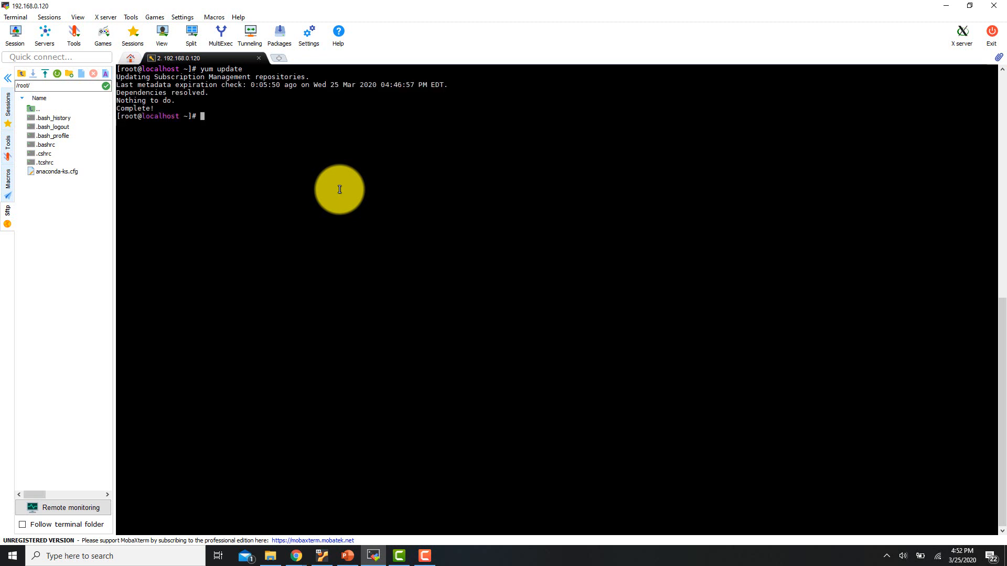
Install nfs-utils with dnf, finding it already installed, and recall the mount command
key(Up)
key(Up)
key(Up)
key(Up)
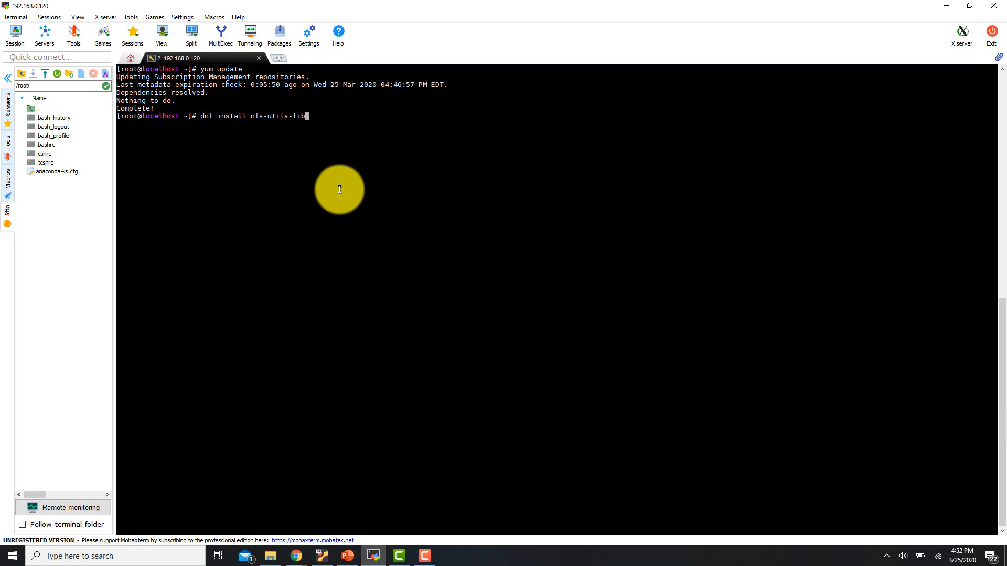
key(BackSpace)
key(BackSpace)
key(BackSpace)
key(BackSpace)
key(Return)
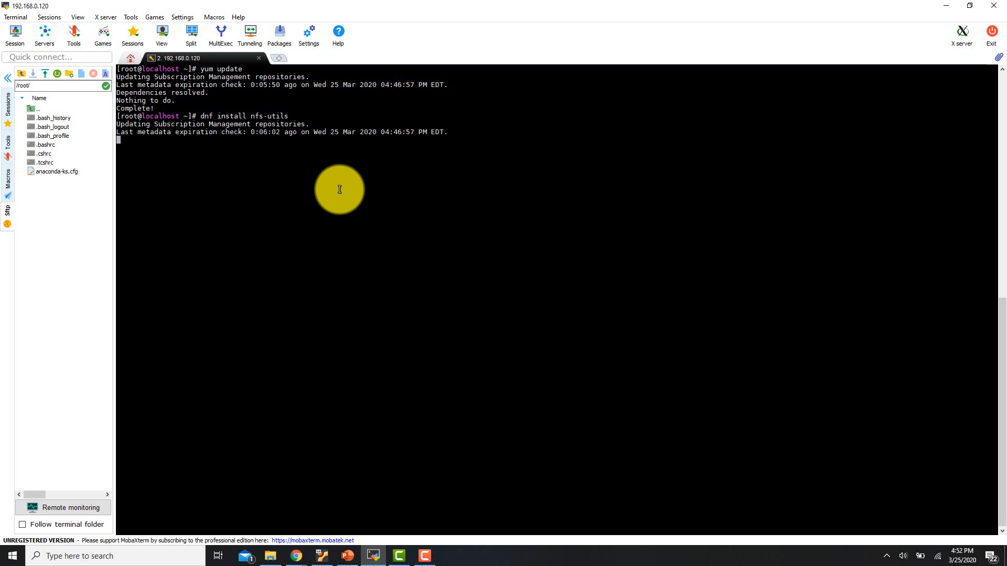
key(Up)
key(Up)
key(Up)
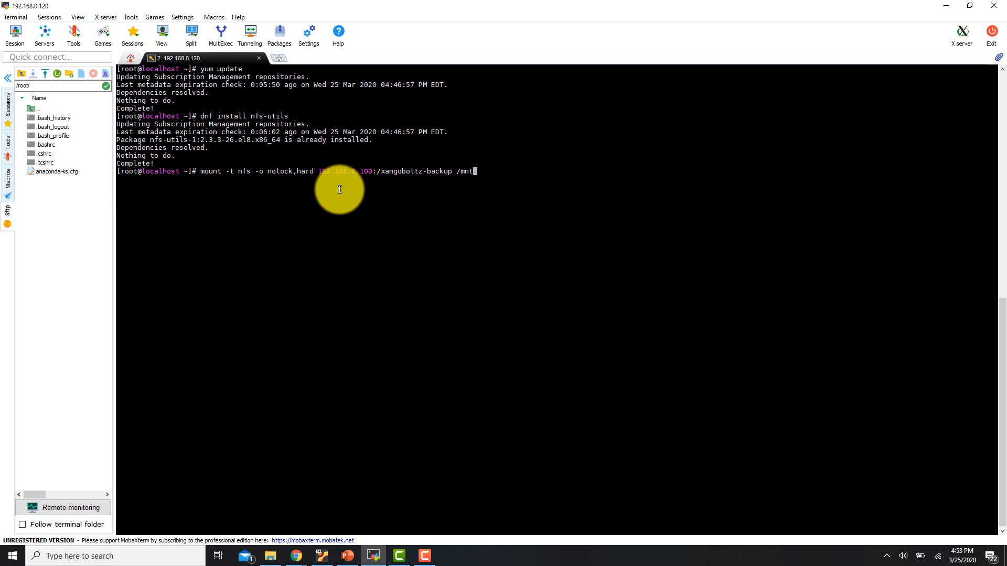
Run the NFS mount command for the xangoboltz-backup share on /mnt
click(332, 524)
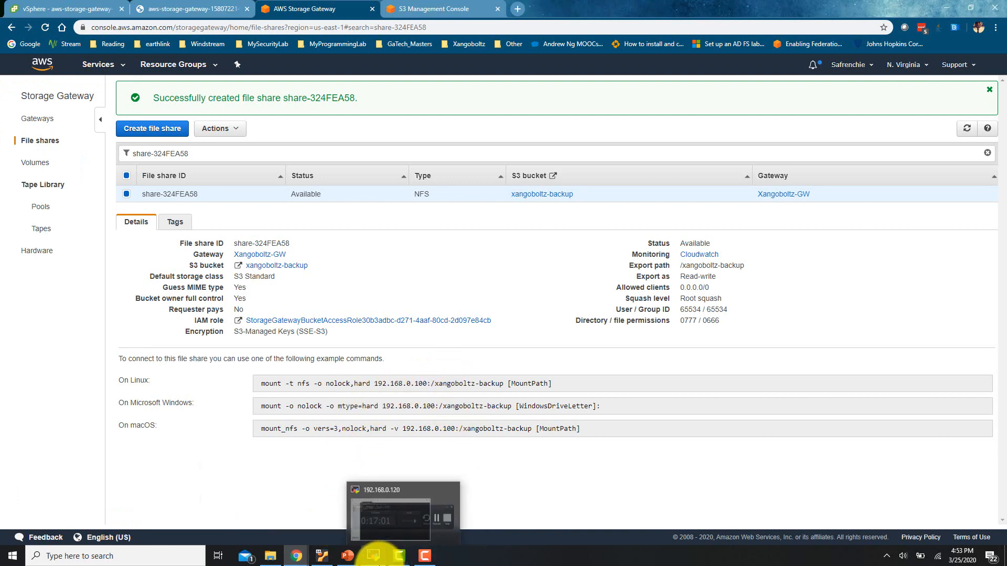
click(374, 555)
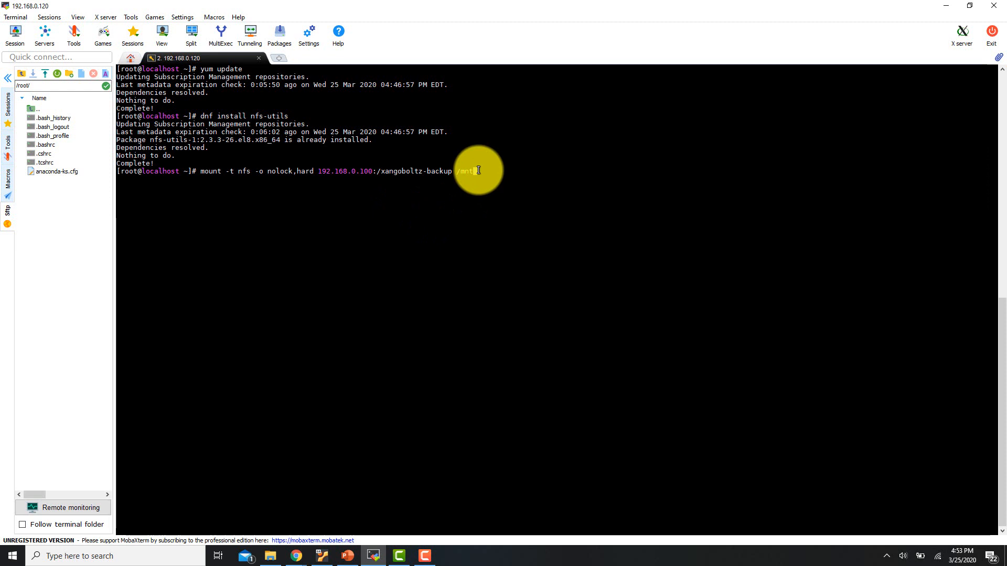
key(Return)
Change into /mnt and list it to confirm the mounted share is empty
text(cd /m)
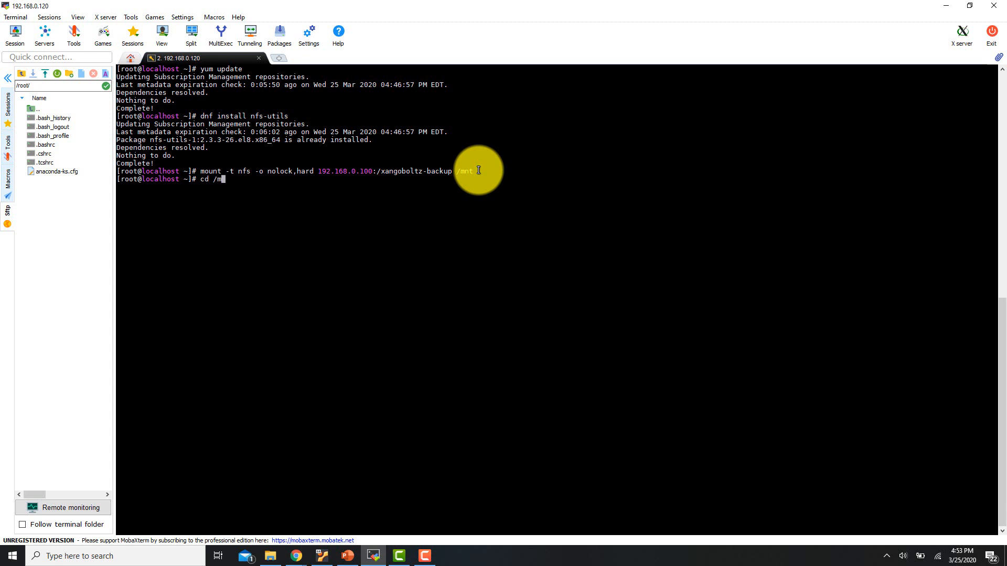
text(nt)
key(Return)
text(ls)
key(Return)
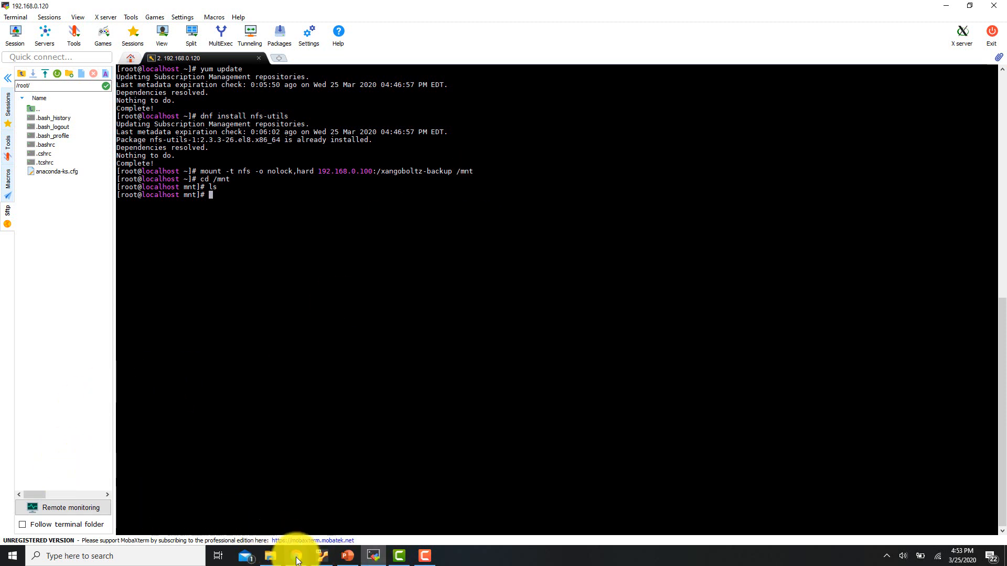
Copy updatedlead2pass.CISSP (1).pdf from local Downloads into the remote /mnt folder
click(272, 558)
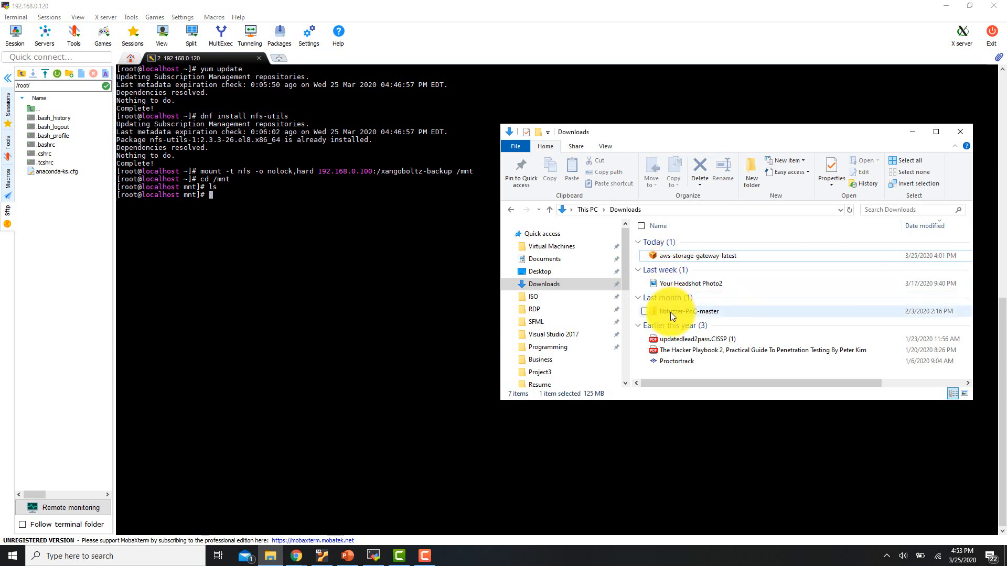
scroll(665, 316, right, 2)
scroll(655, 339, left, 2)
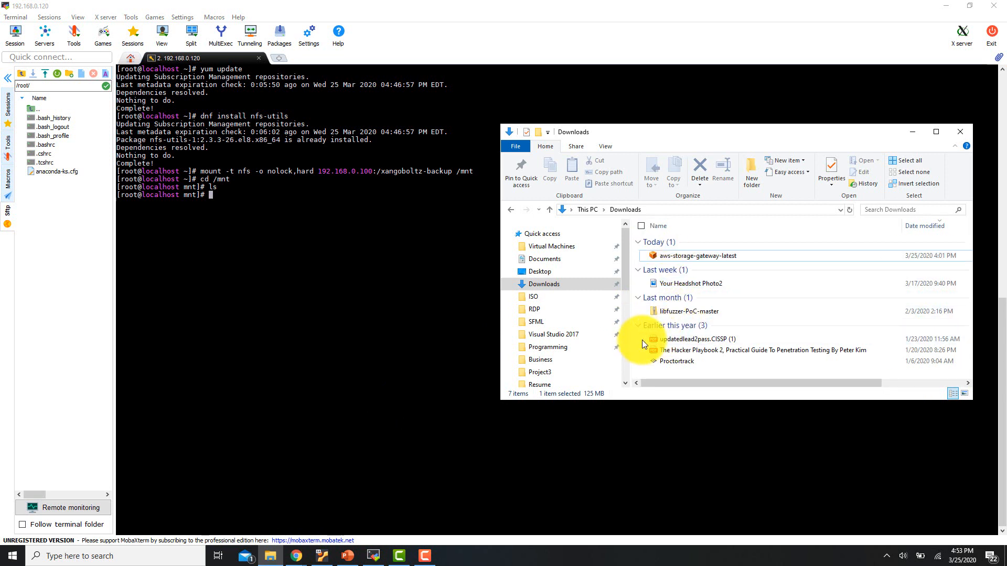
click(643, 340)
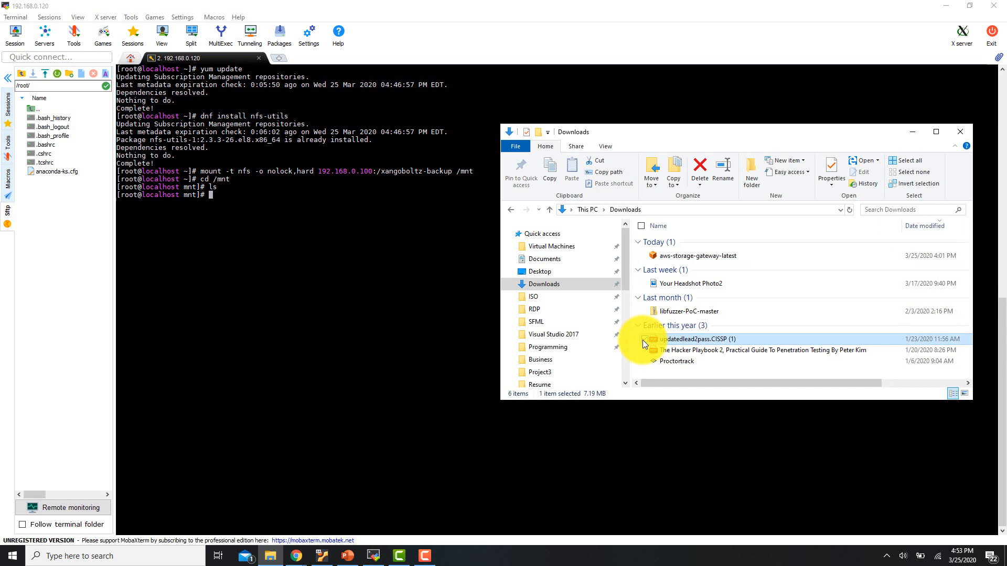
mouse_move(662, 338)
mouse_down()
mouse_move(155, 335)
mouse_move(162, 303)
mouse_move(619, 300)
mouse_move(665, 340)
mouse_up()
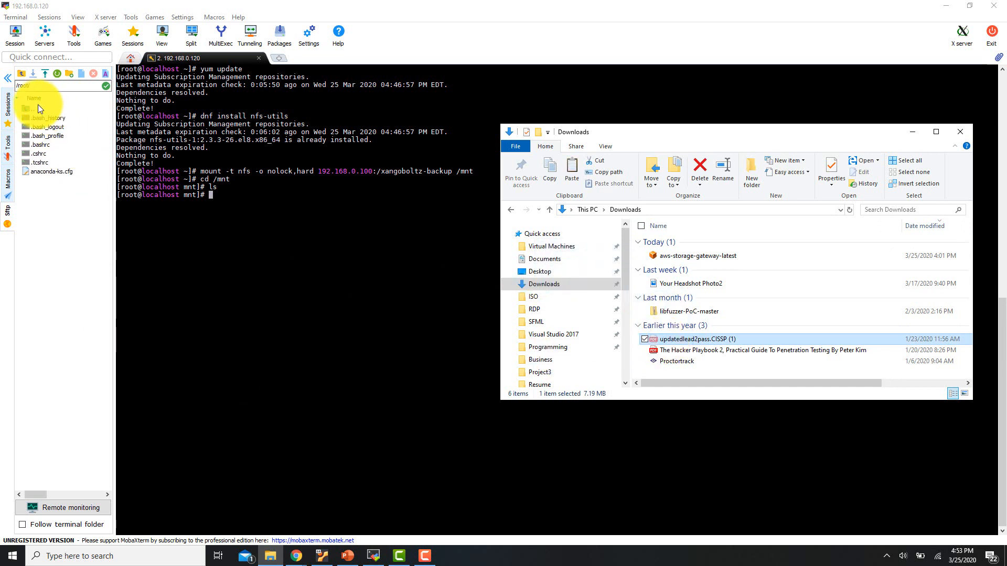
double_click(37, 108)
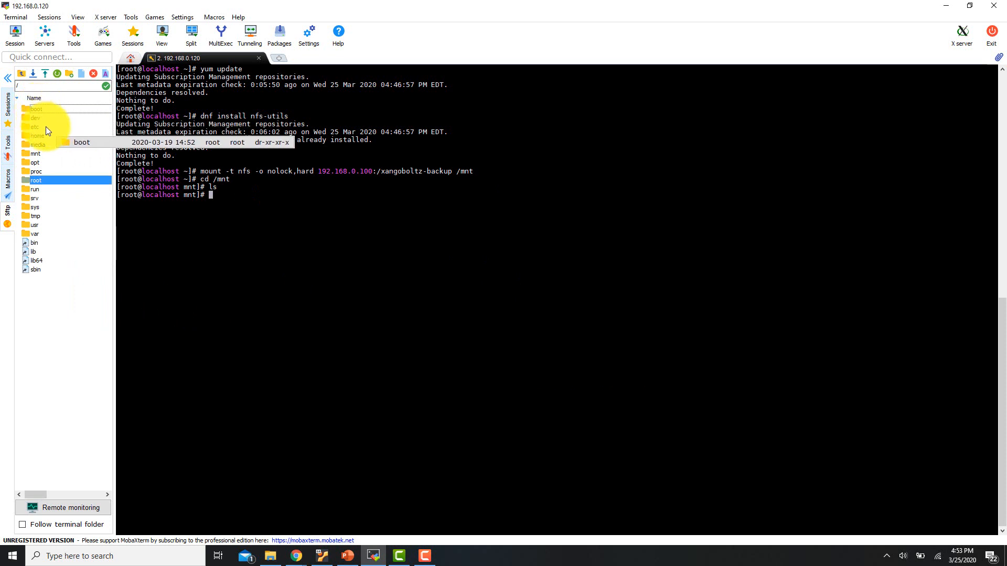
double_click(43, 155)
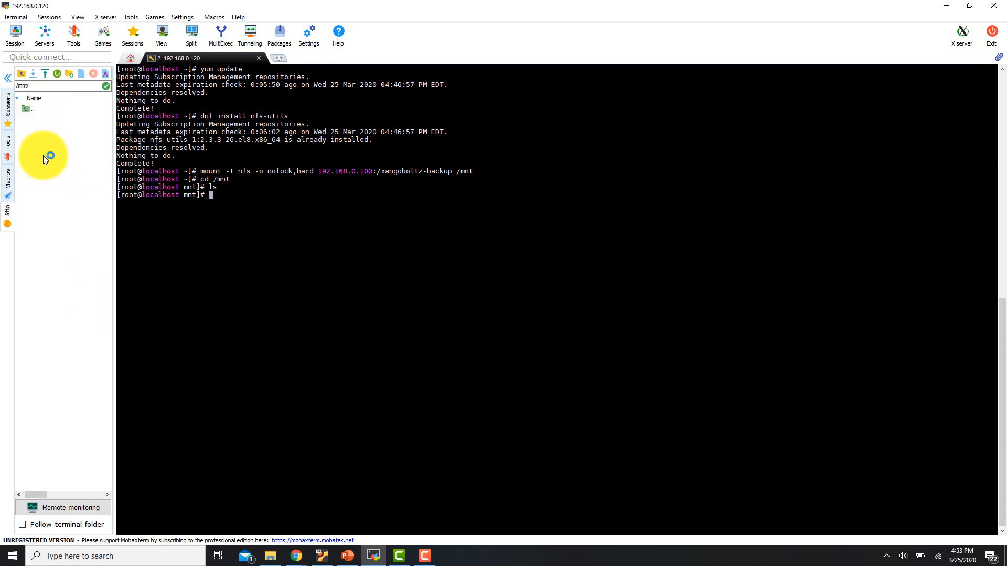
click(270, 556)
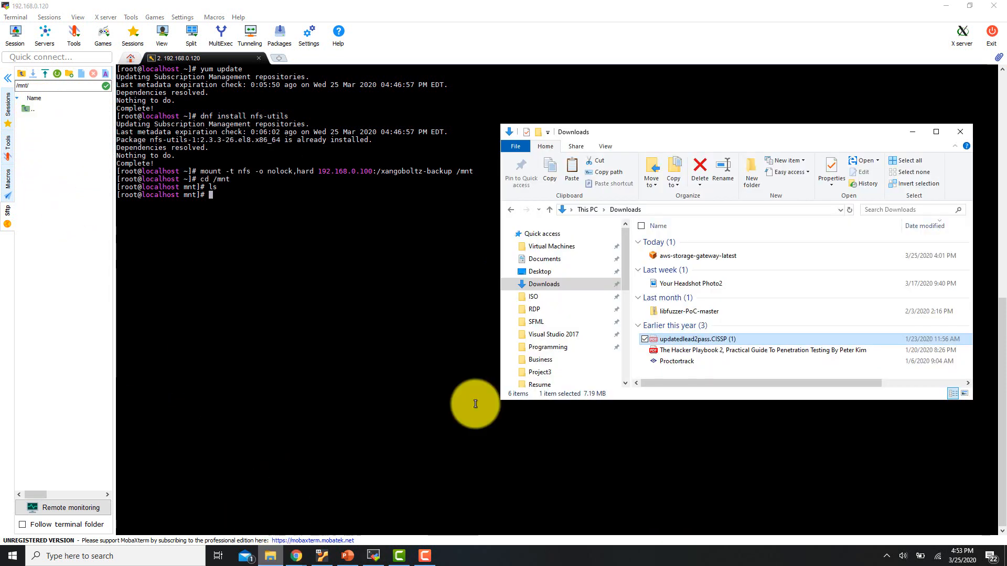
drag(33, 197, 71, 197)
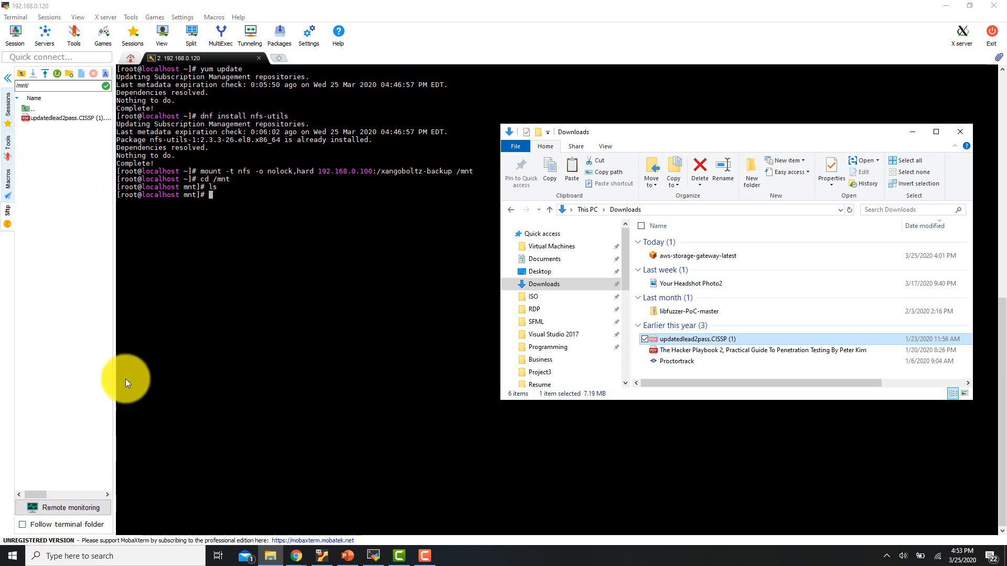
List /mnt to confirm the CISSP PDF is in the share, then minimize MobaXterm
click(356, 385)
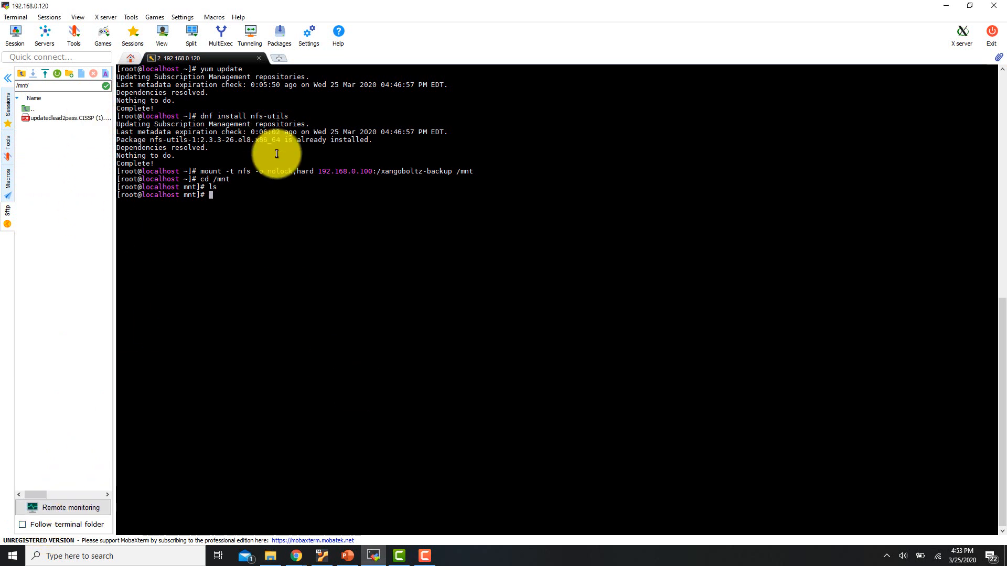
text(ls)
key(Return)
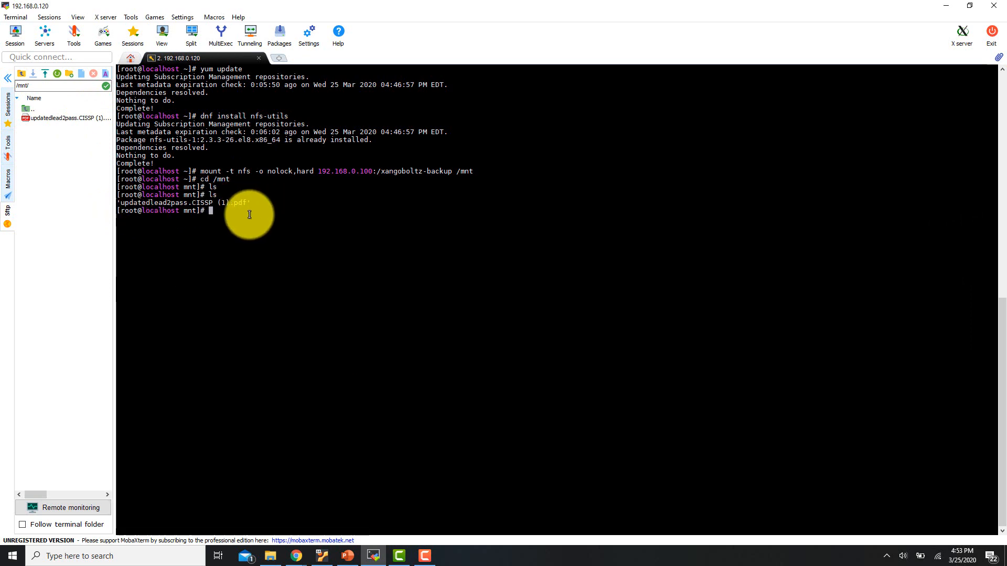
click(946, 6)
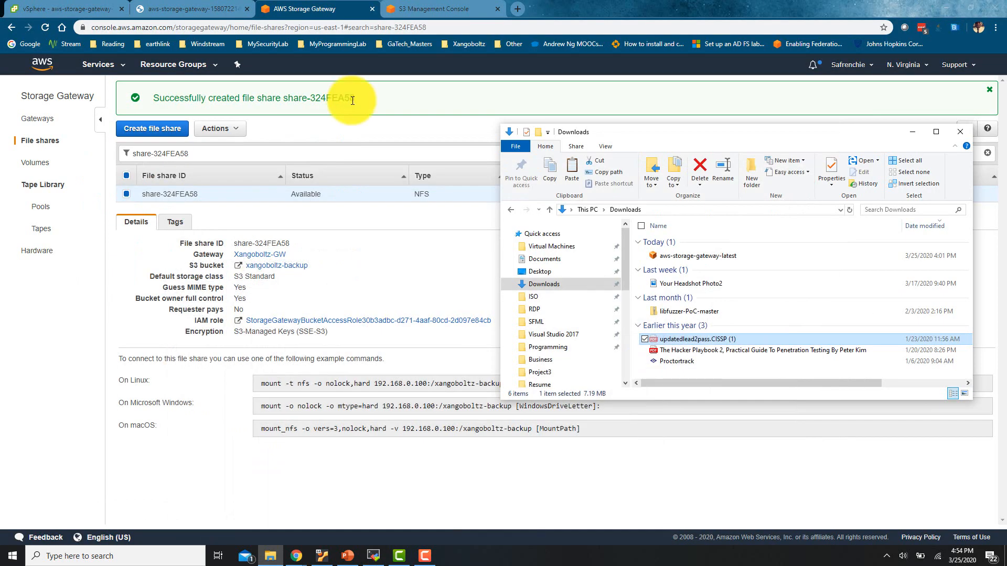
Refresh the xangoboltz-backup bucket to show the 7.2 MB updatedlead2pass.CISSP (1).pdf, after checking the share's mount commands
click(434, 8)
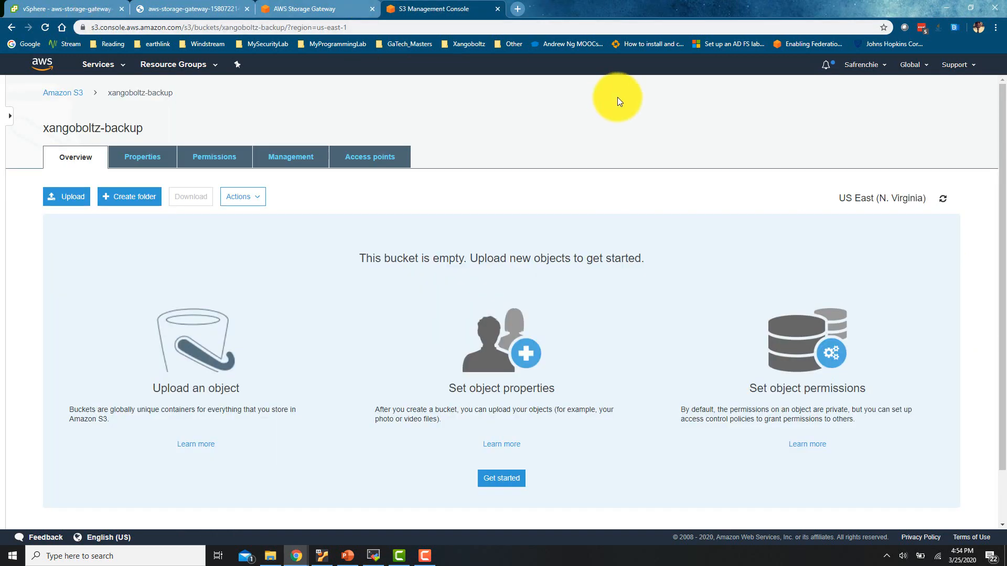
click(943, 204)
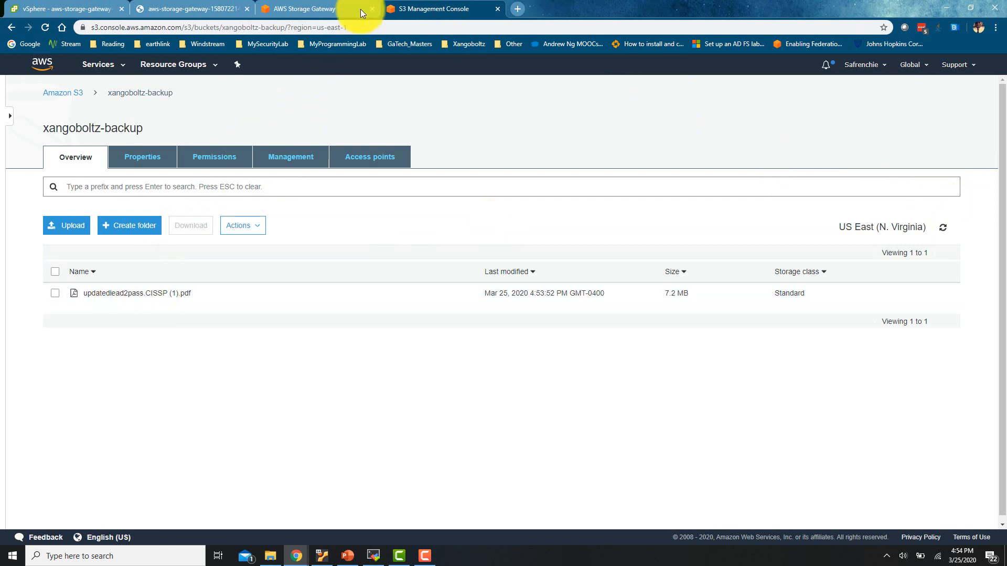
click(323, 14)
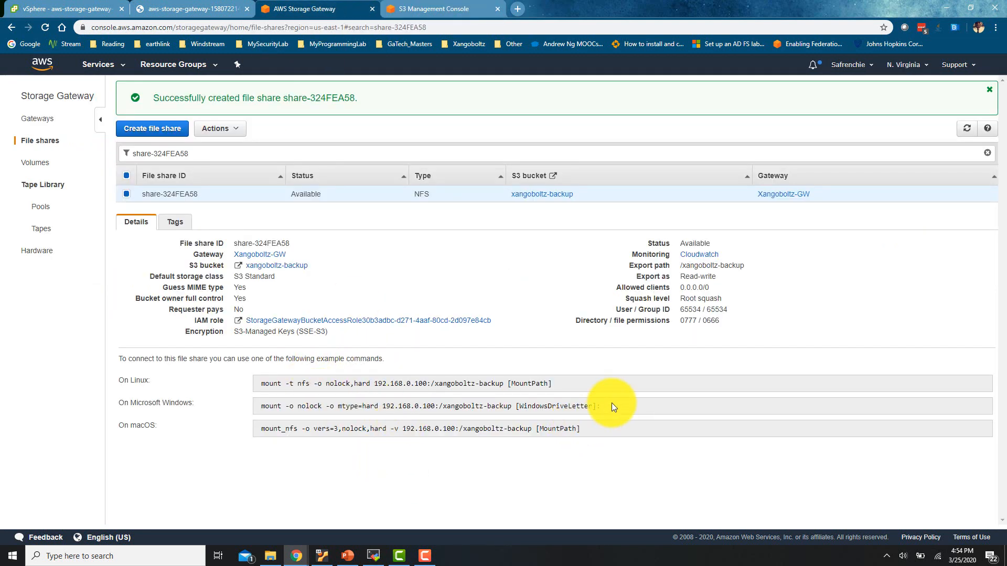
drag(611, 402, 237, 408)
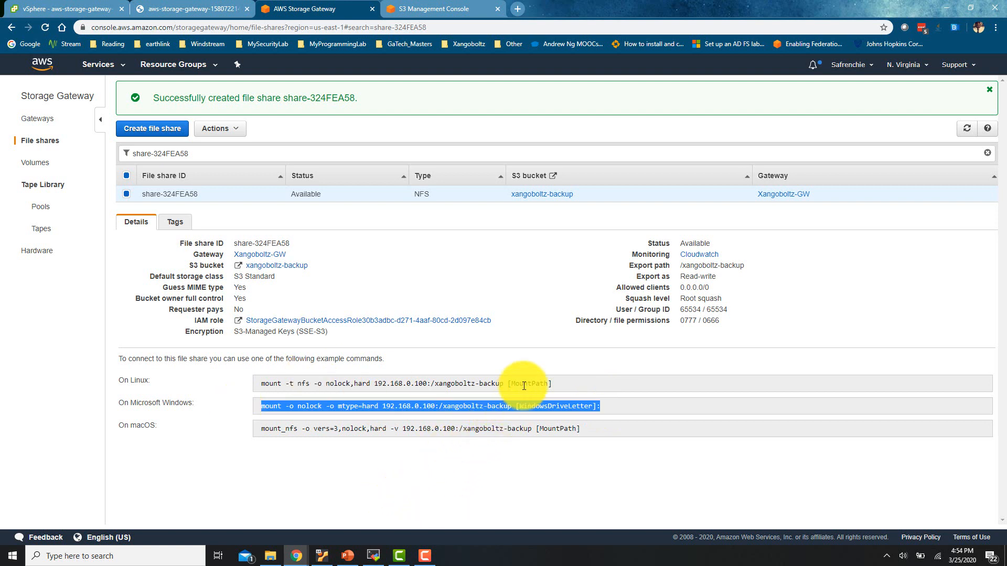
click(373, 556)
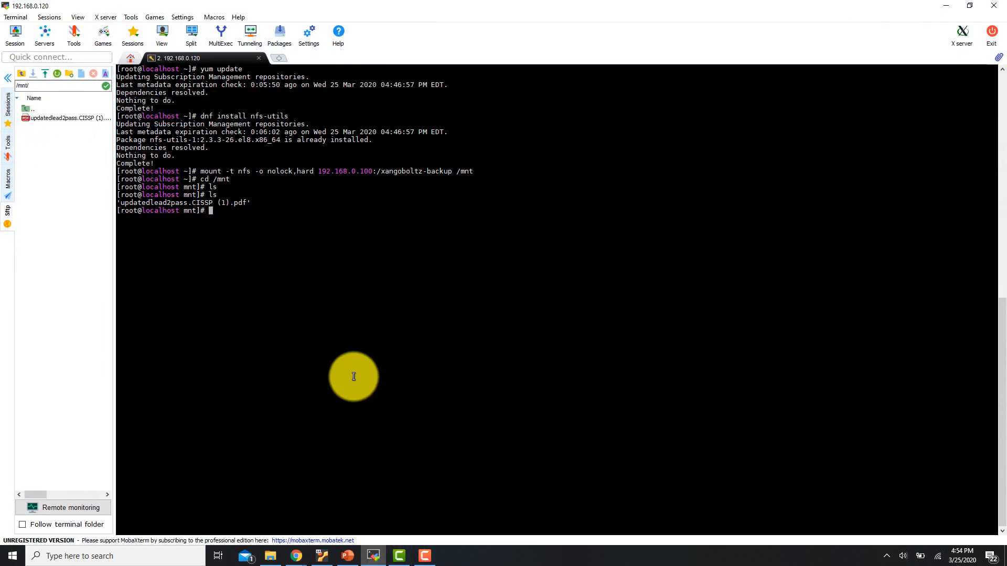
click(946, 9)
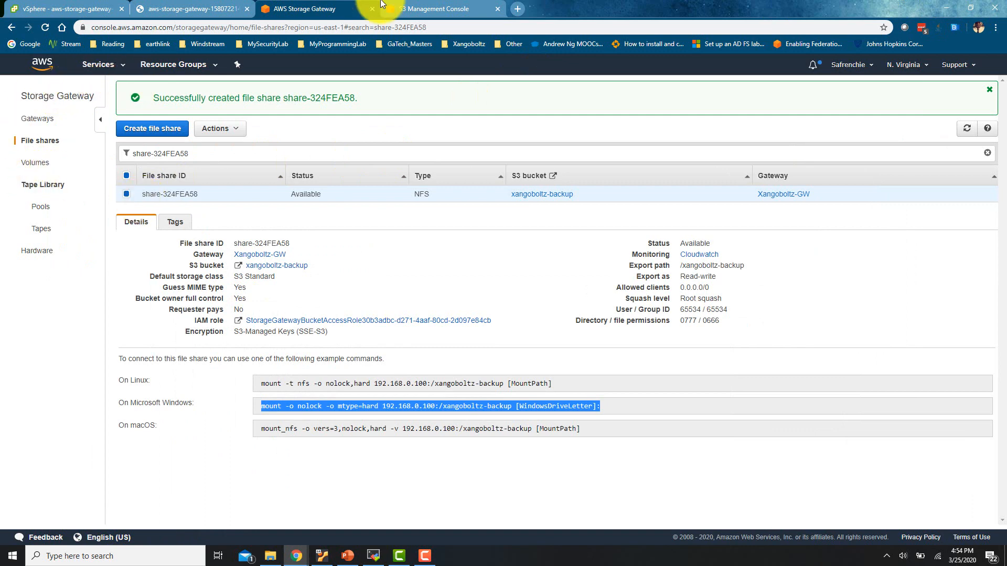
click(430, 7)
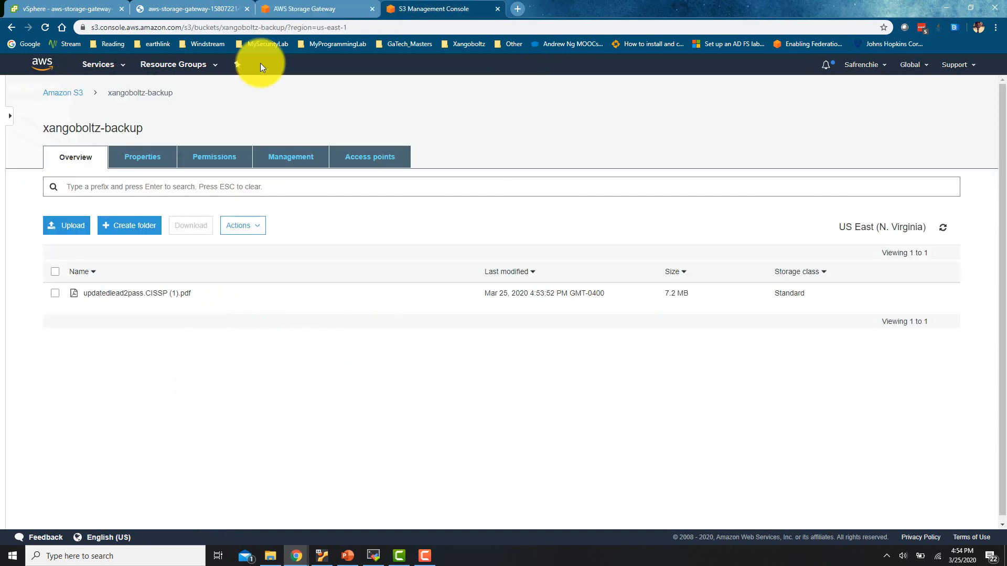
Review the xangoboltz-backup bucket's Properties and Permissions, then return to its Overview object list
click(131, 160)
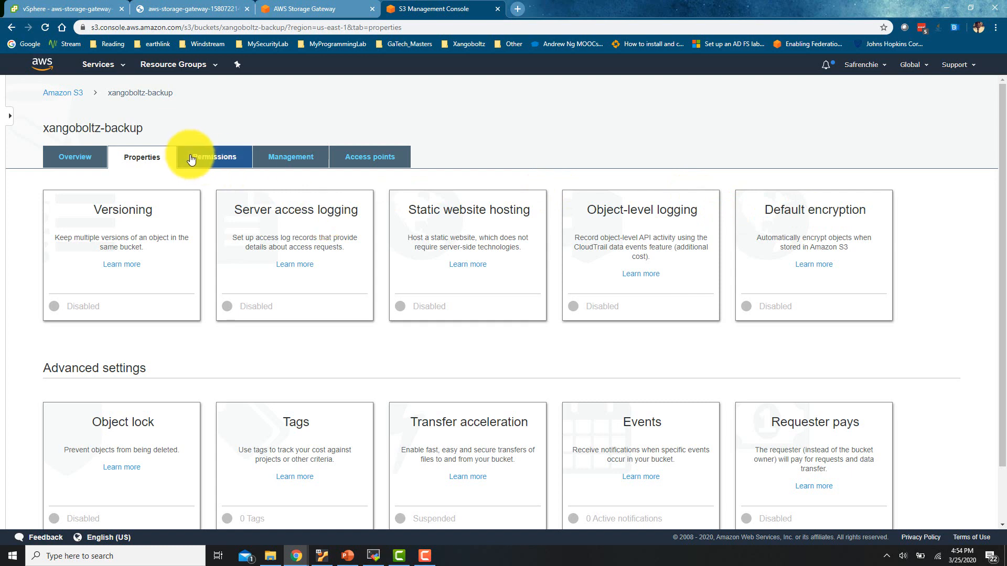
click(211, 157)
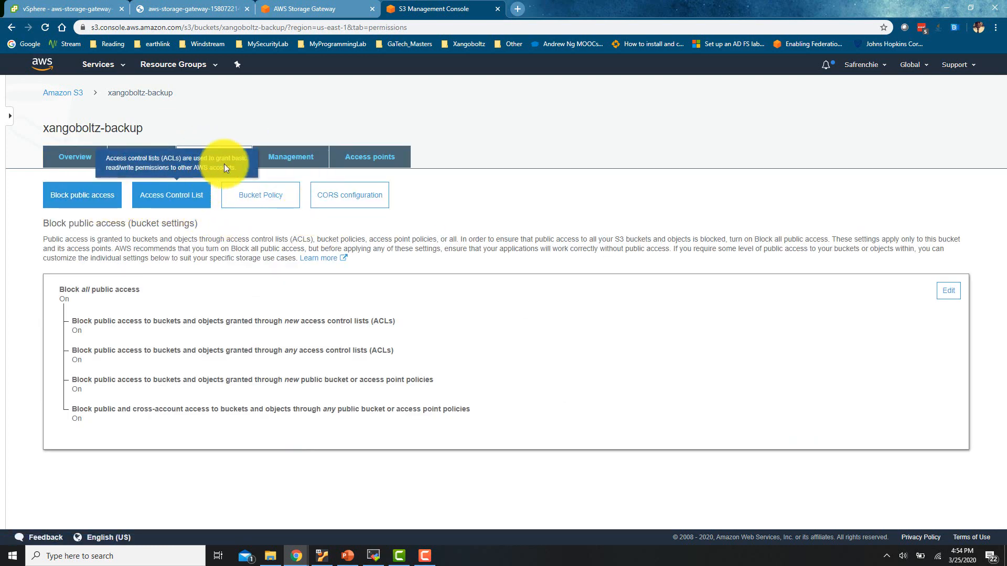
click(138, 157)
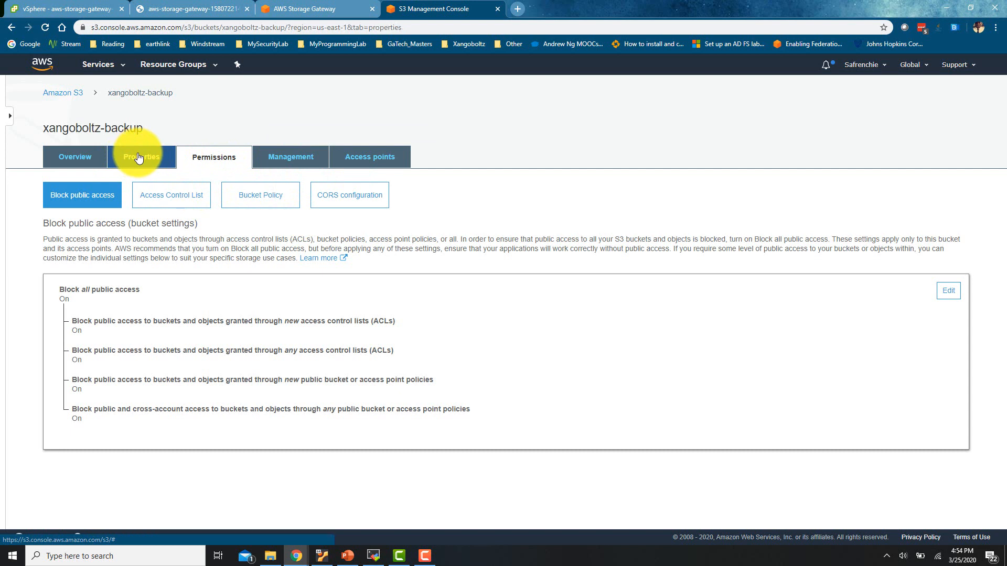
scroll(203, 394, down, 2)
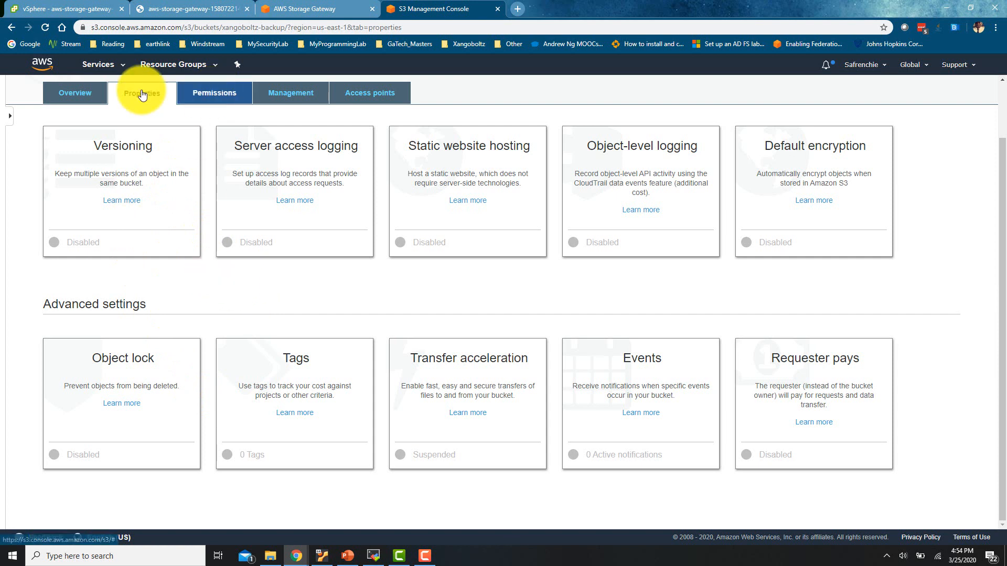
click(62, 95)
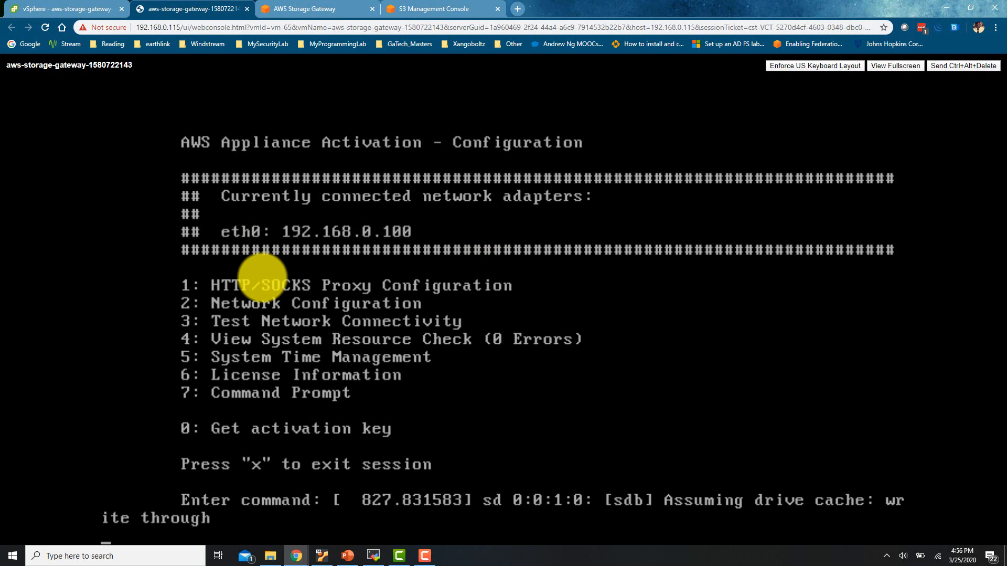
Run the gateway's Test Network Connectivity (option 3) and confirm all three us-east-1 endpoints pass
text(3)
key(Return)
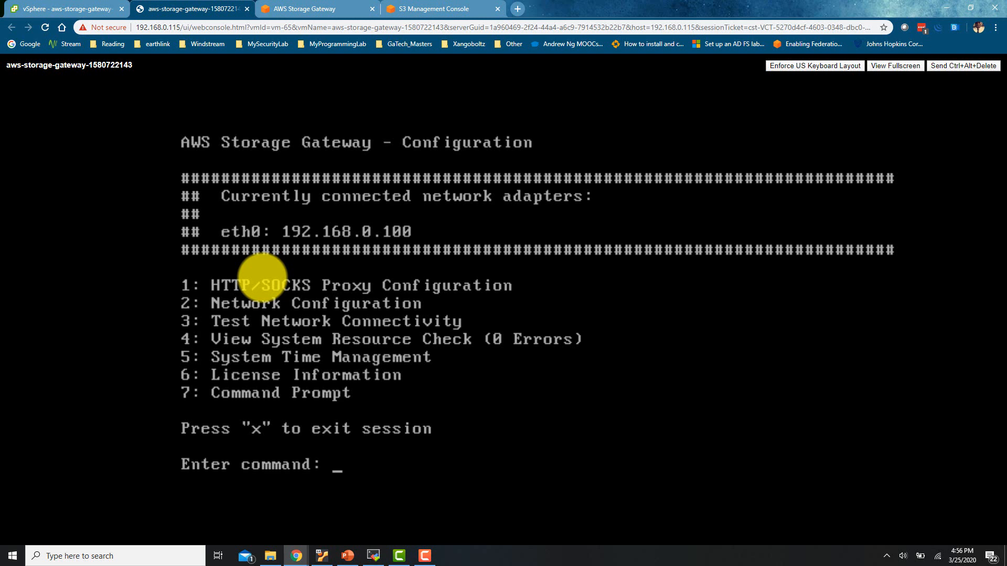
text(3)
key(Return)
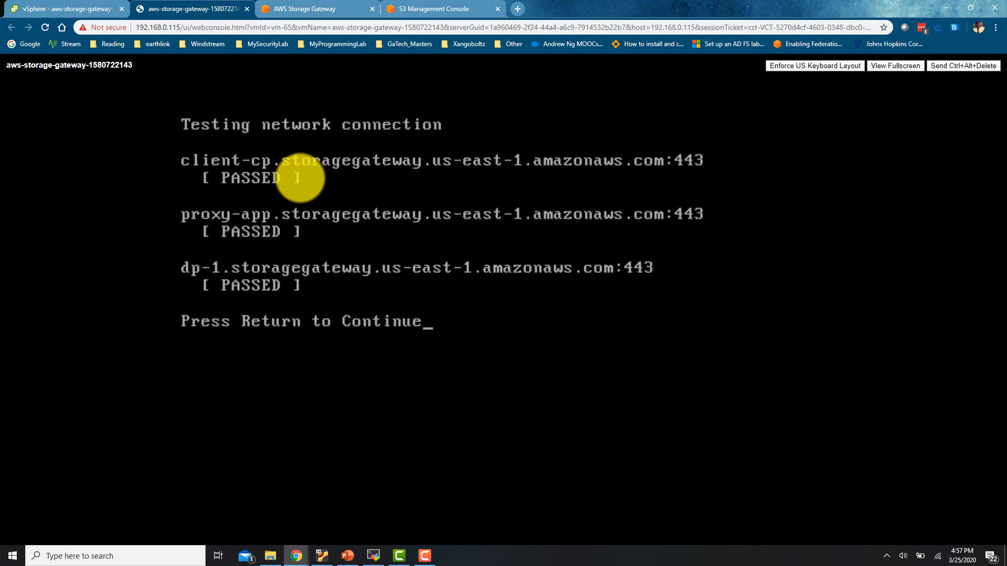
key(Return)
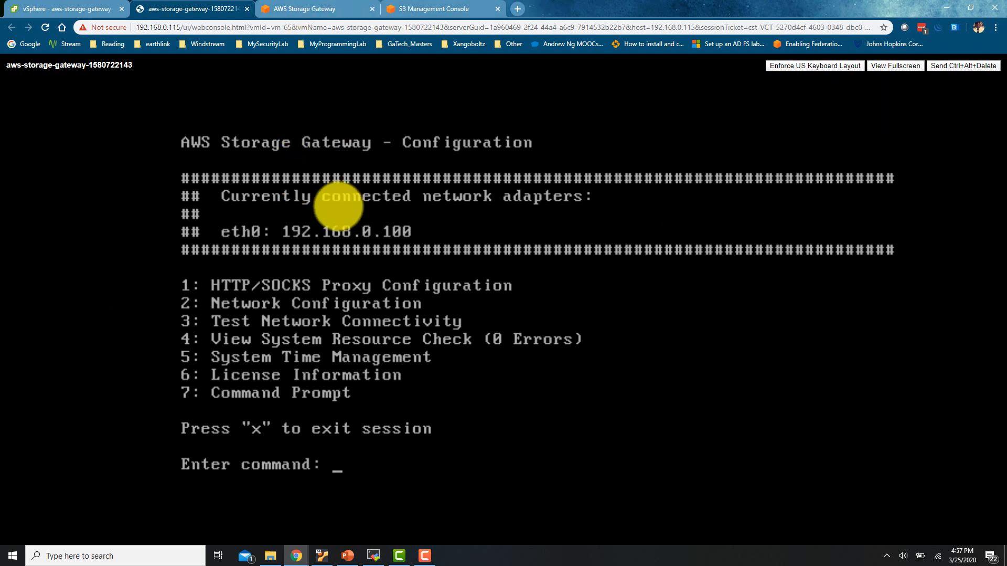
click(317, 7)
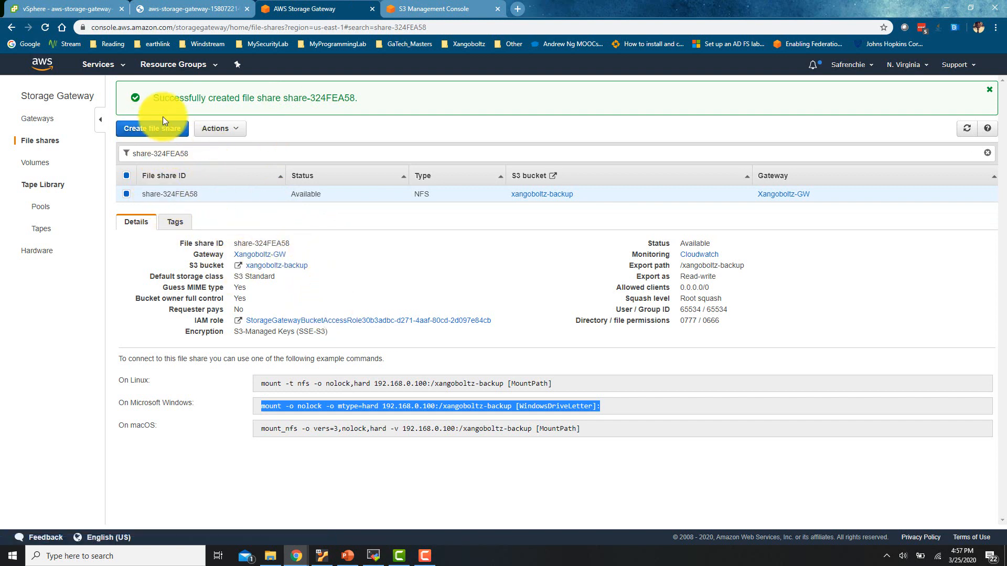
Open the IAM console from the Services menu and go to its Users list
click(400, 9)
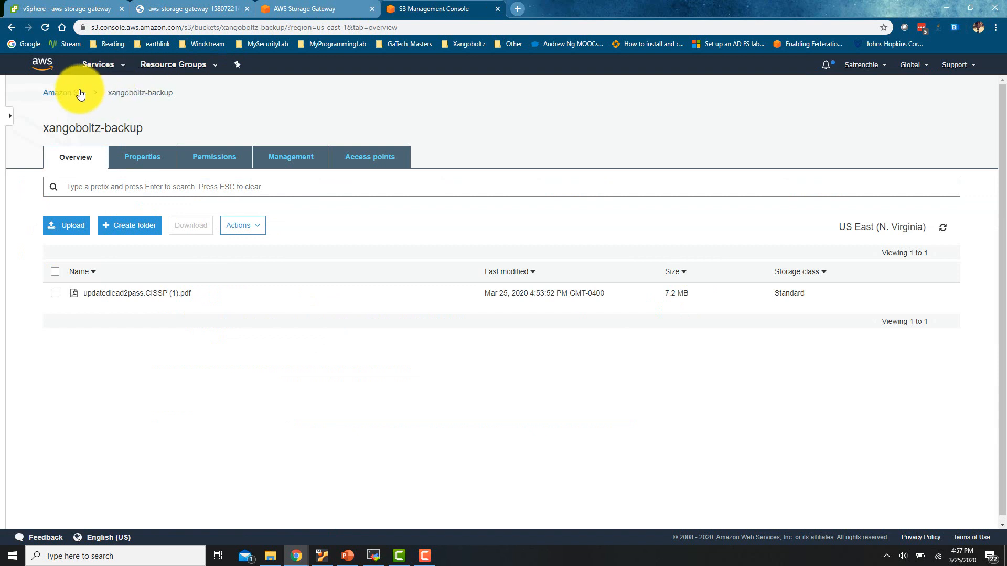
click(99, 67)
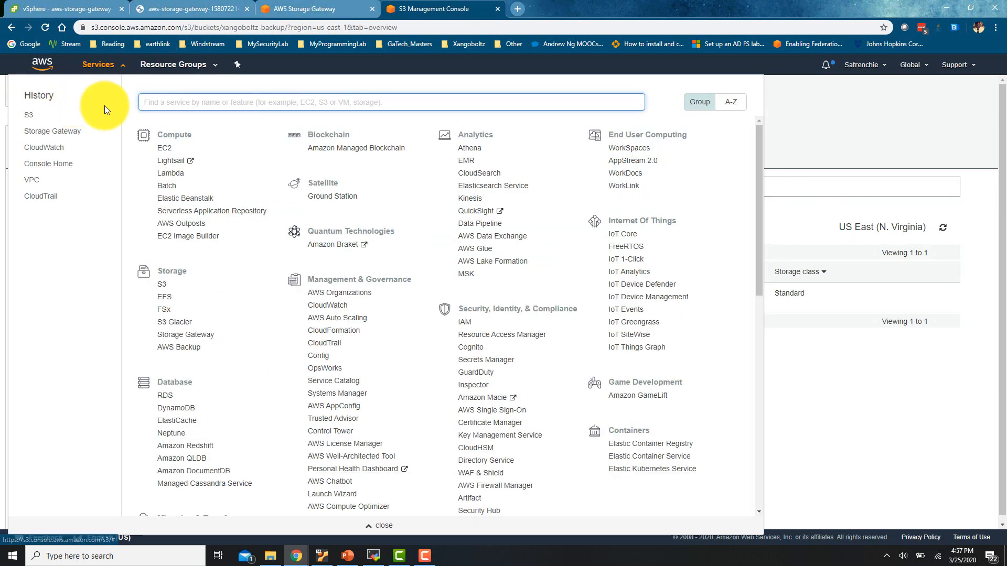
text(iam)
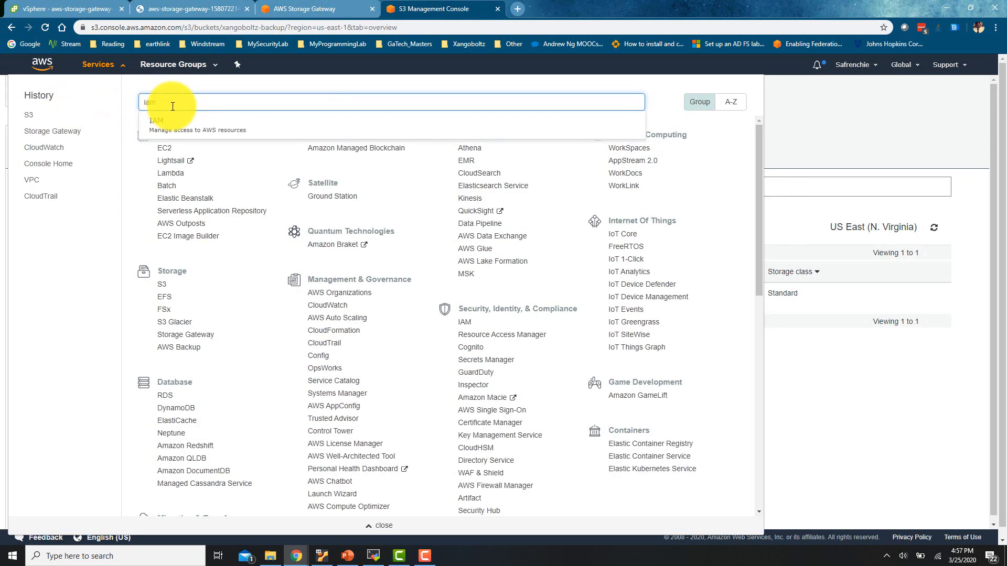
click(229, 129)
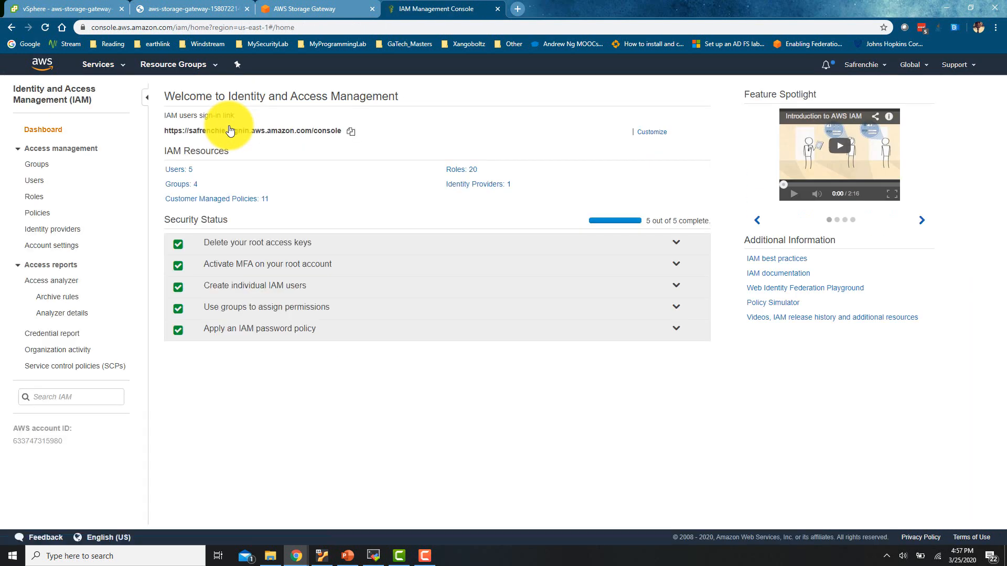
click(188, 170)
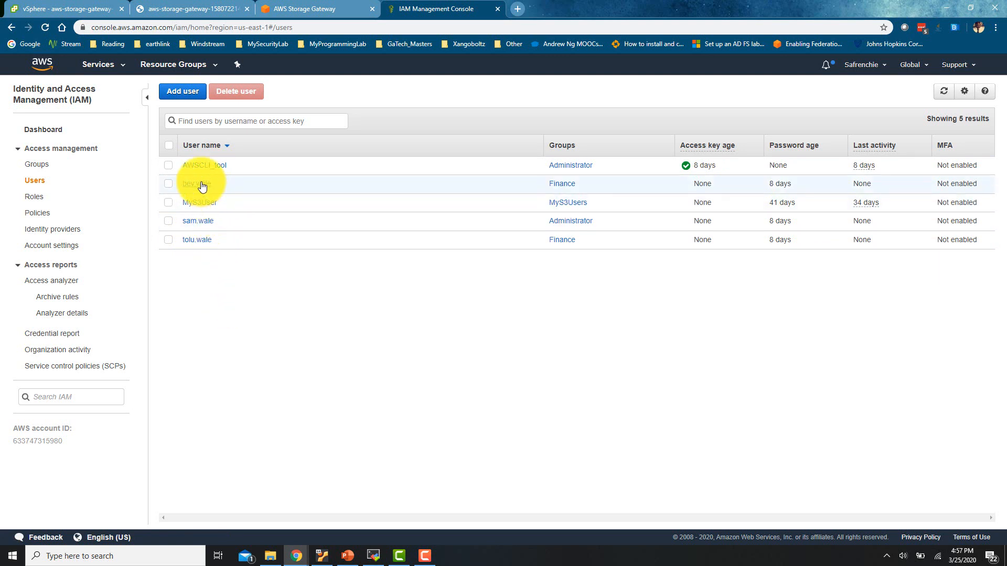
Open a user's summary and inspect the AdministratorAccess policy's JSON document
click(320, 5)
click(401, 8)
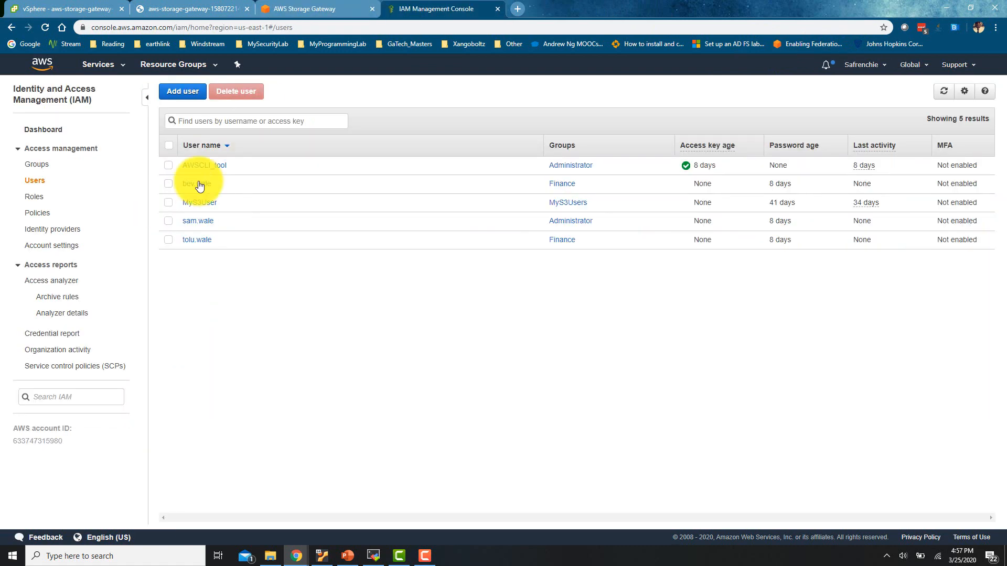
click(202, 222)
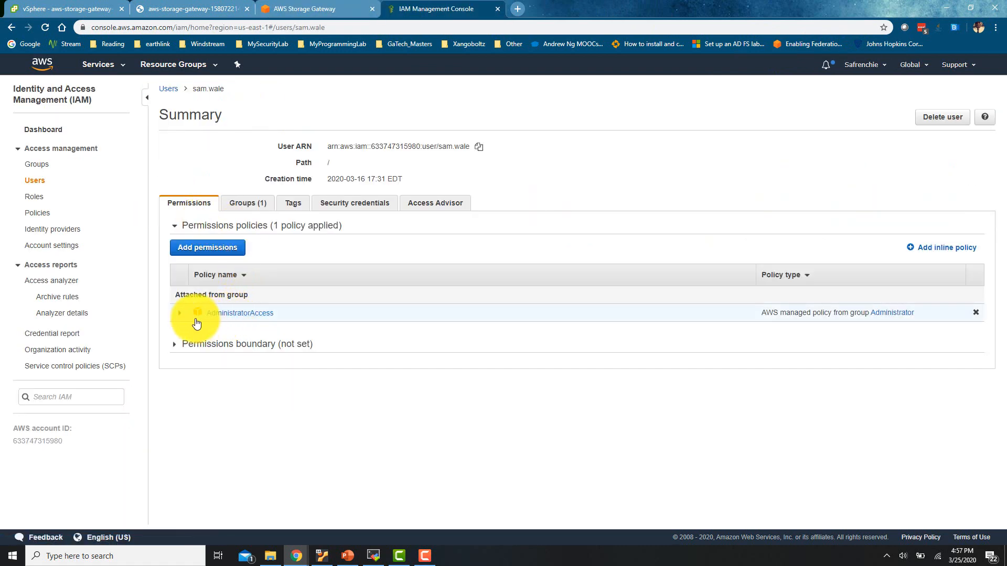
click(179, 315)
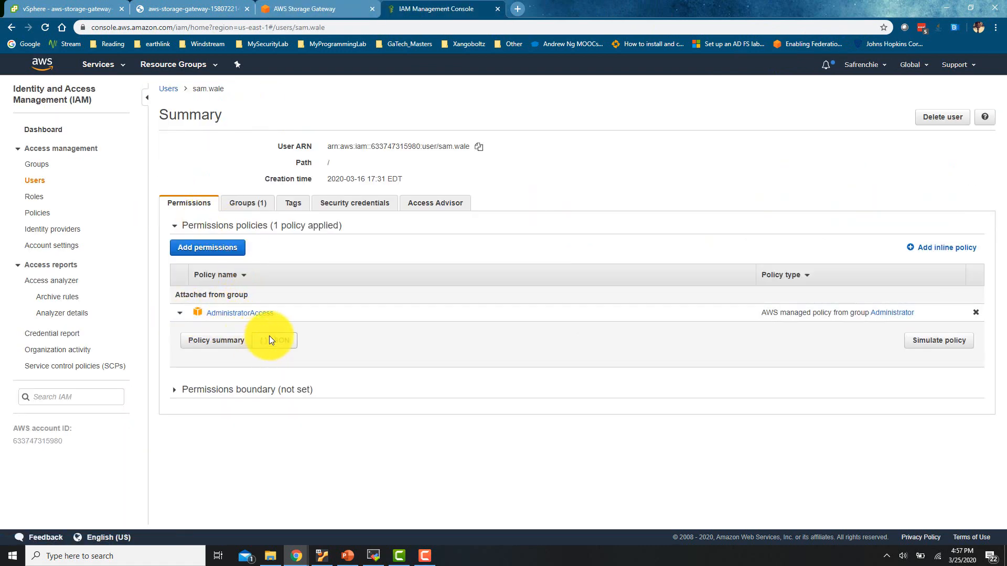
click(270, 339)
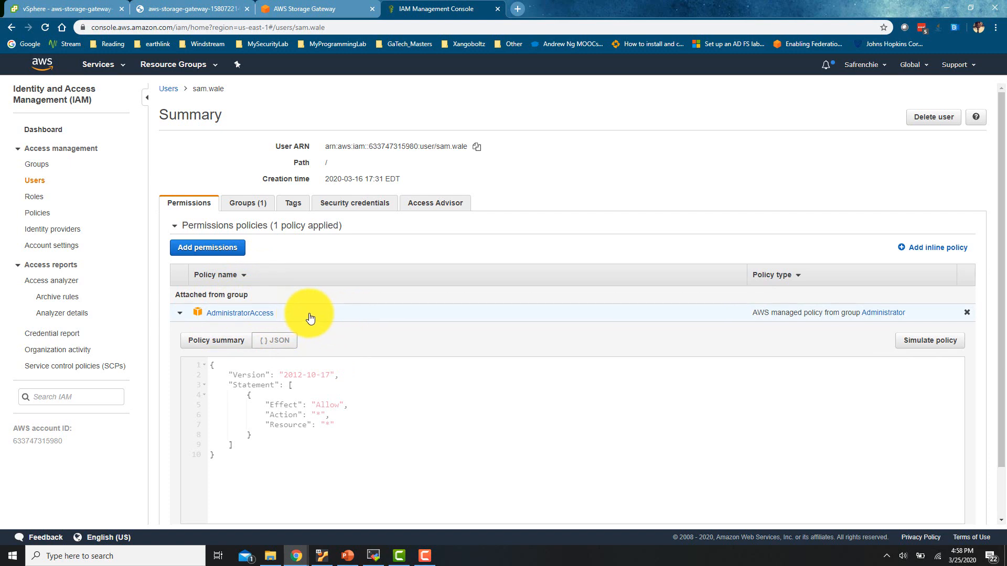
click(180, 313)
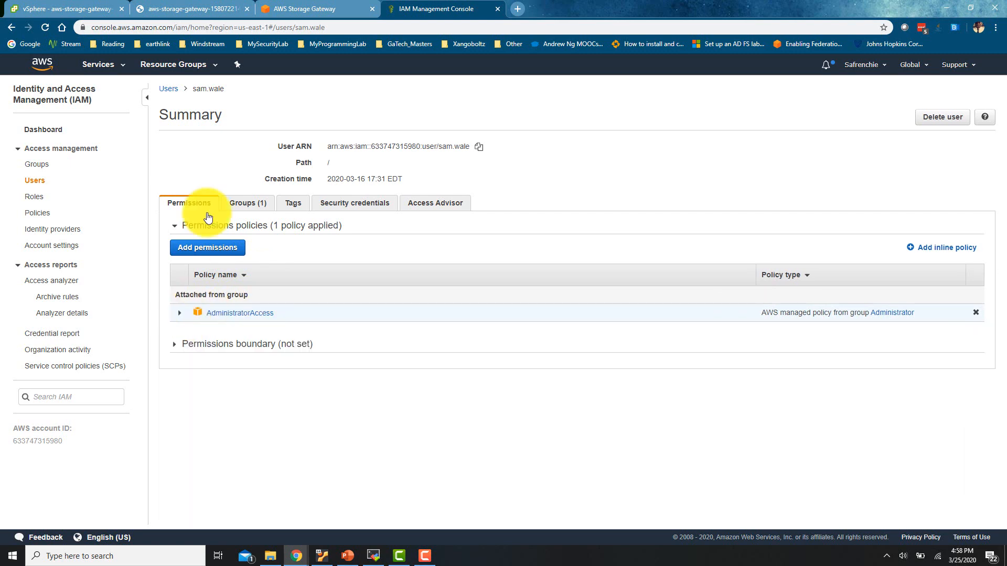